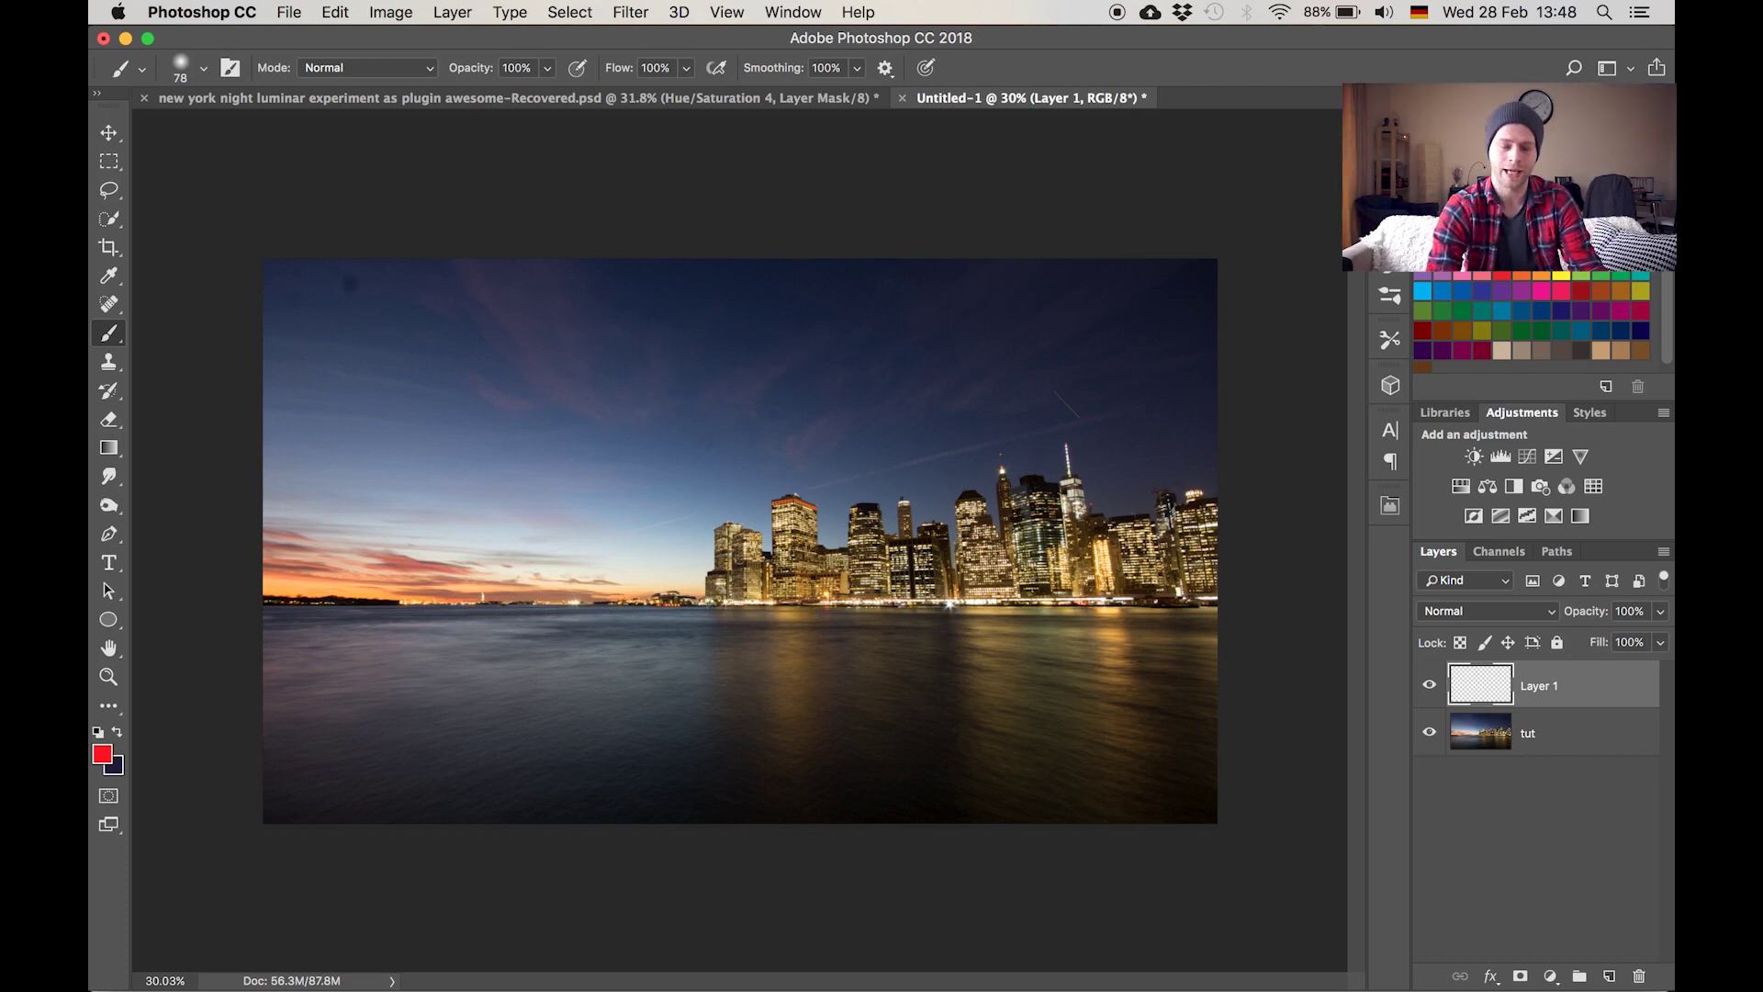
Sketch red marks over the sunset, skyline, water reflection and sky, then delete that layer
drag(289, 567, 503, 569)
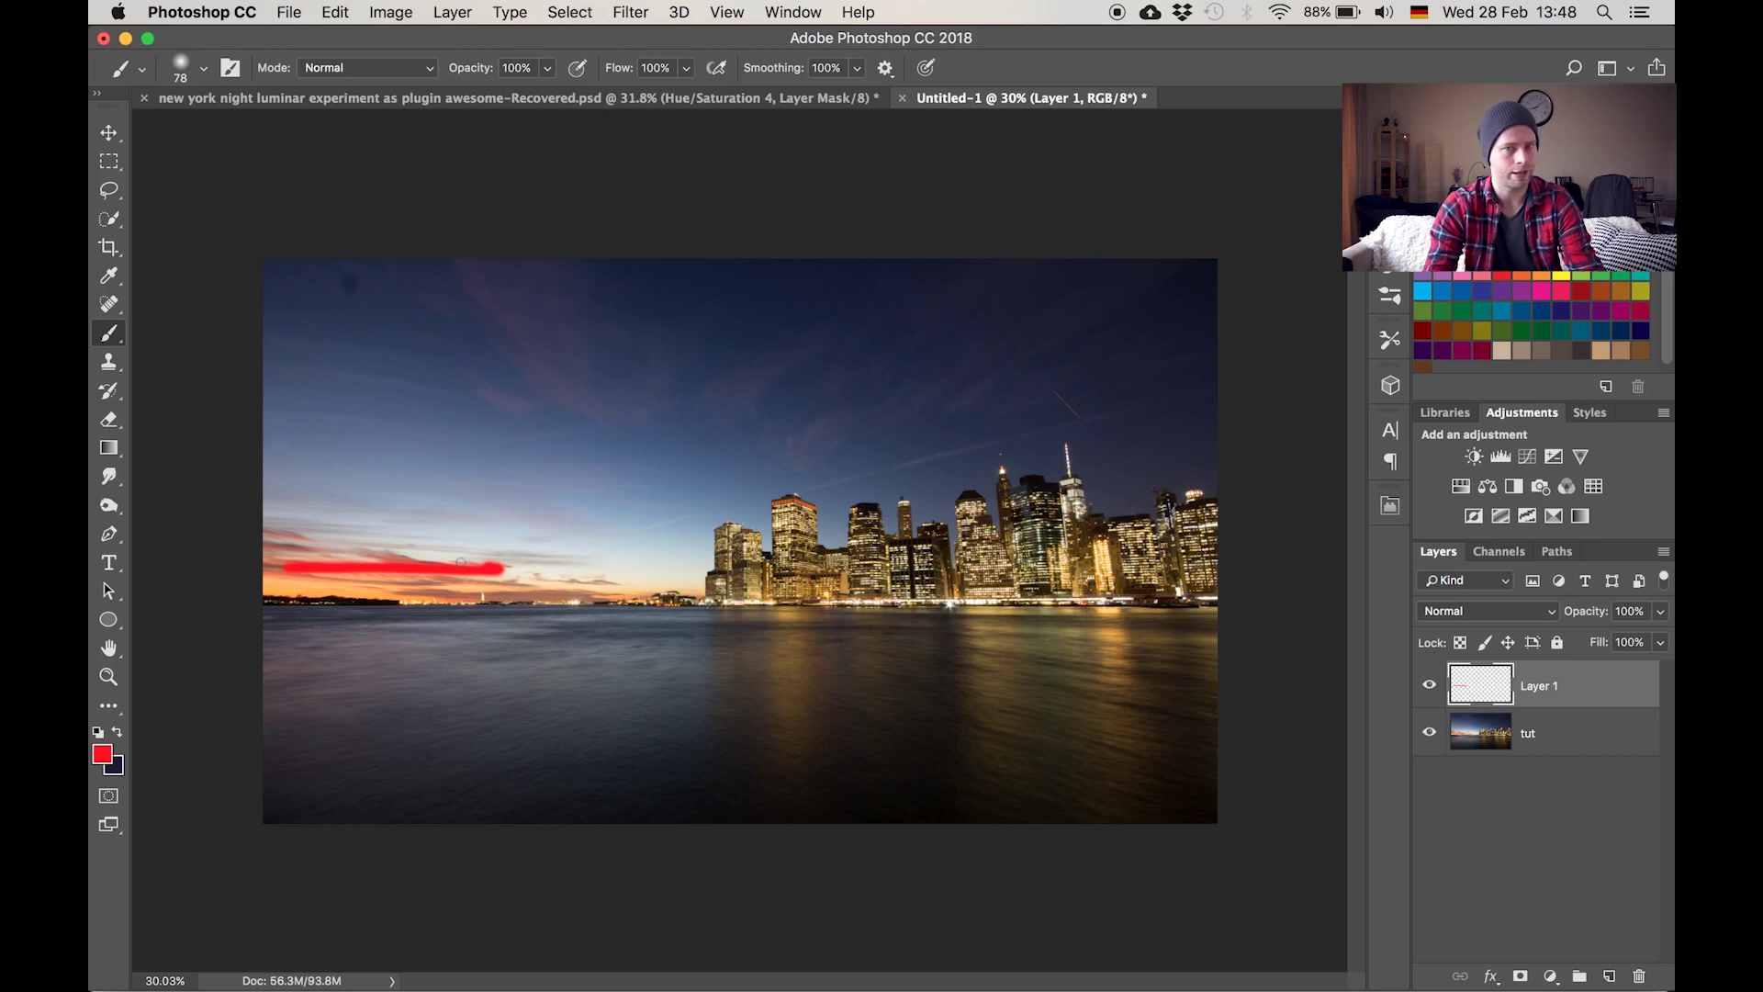
drag(578, 574, 1172, 565)
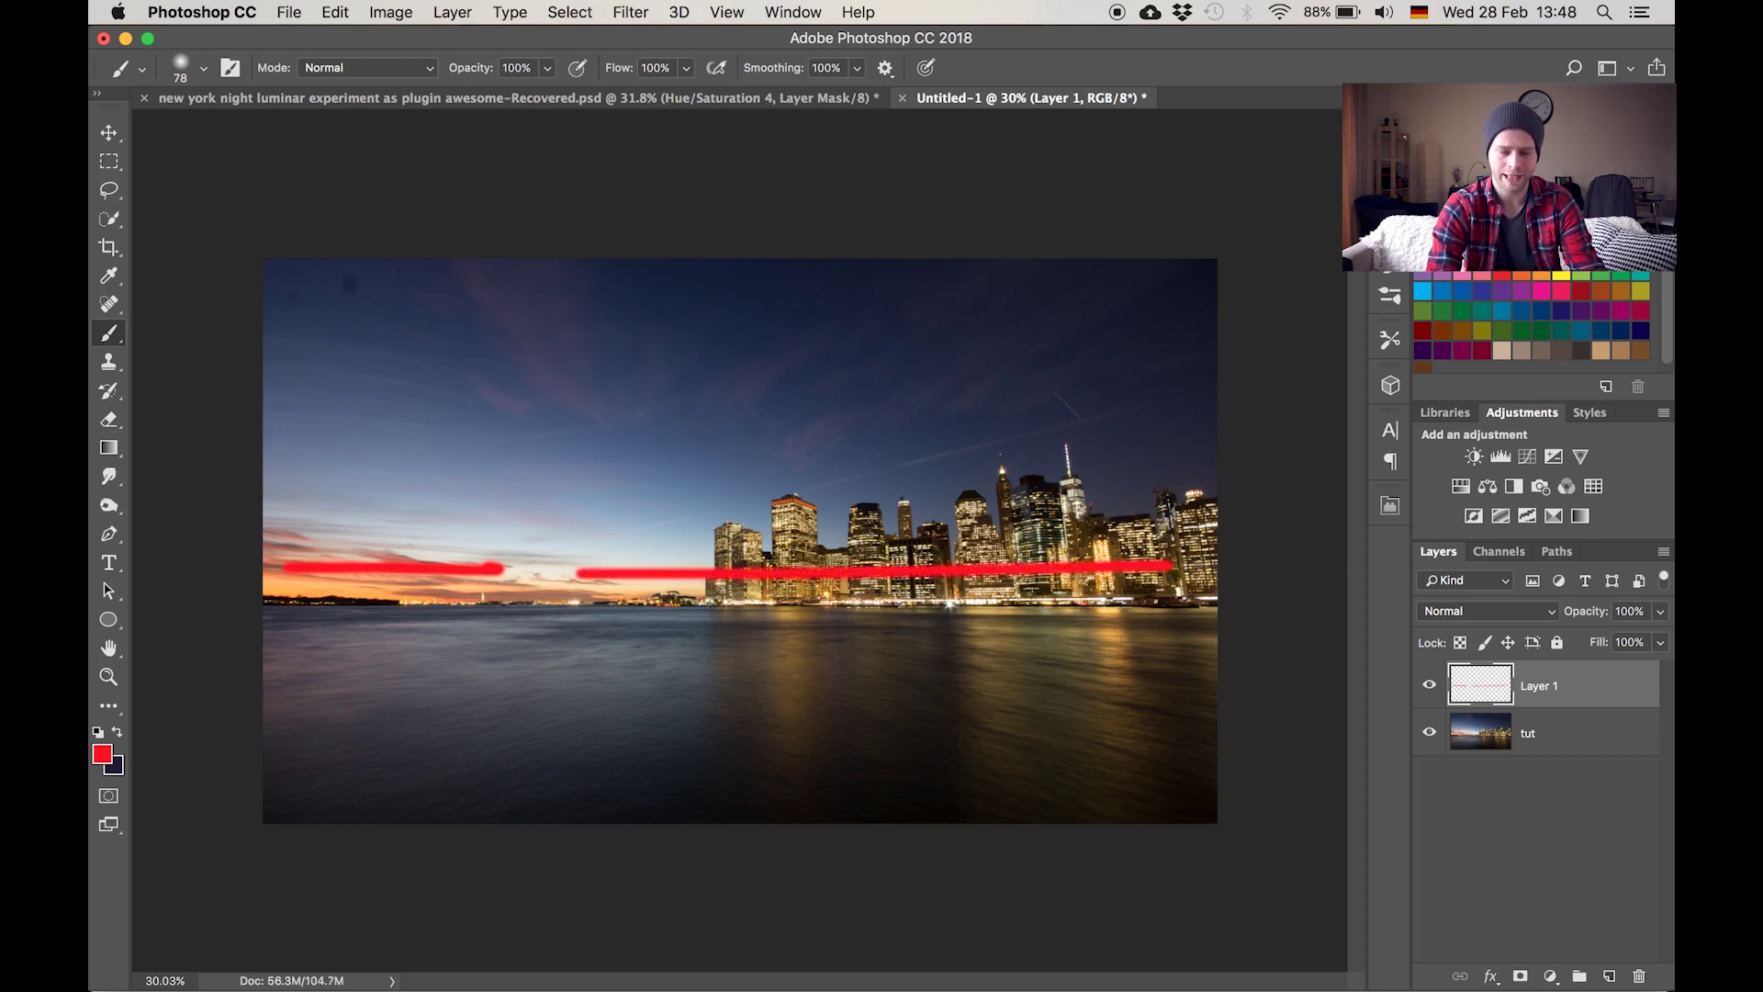
mouse_move(1128, 635)
mouse_down()
mouse_move(973, 639)
mouse_move(991, 802)
mouse_move(1121, 784)
mouse_move(1141, 653)
mouse_up()
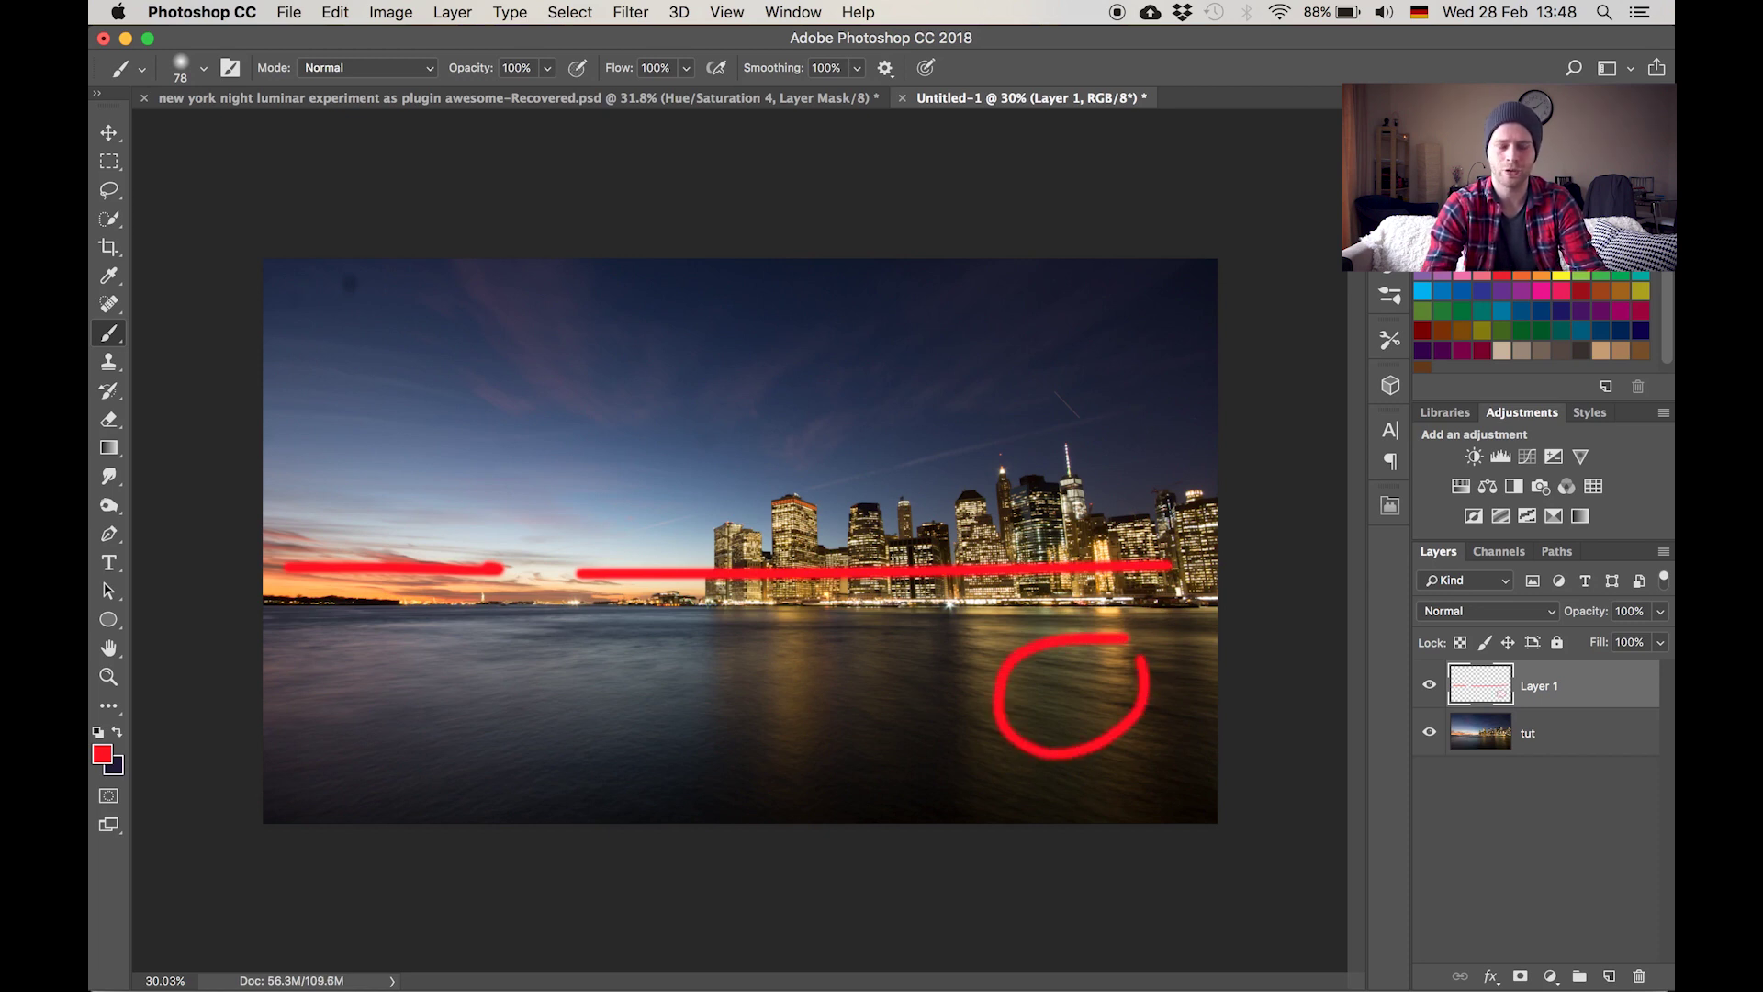
mouse_move(586, 361)
mouse_down()
mouse_move(450, 345)
mouse_move(634, 395)
mouse_up()
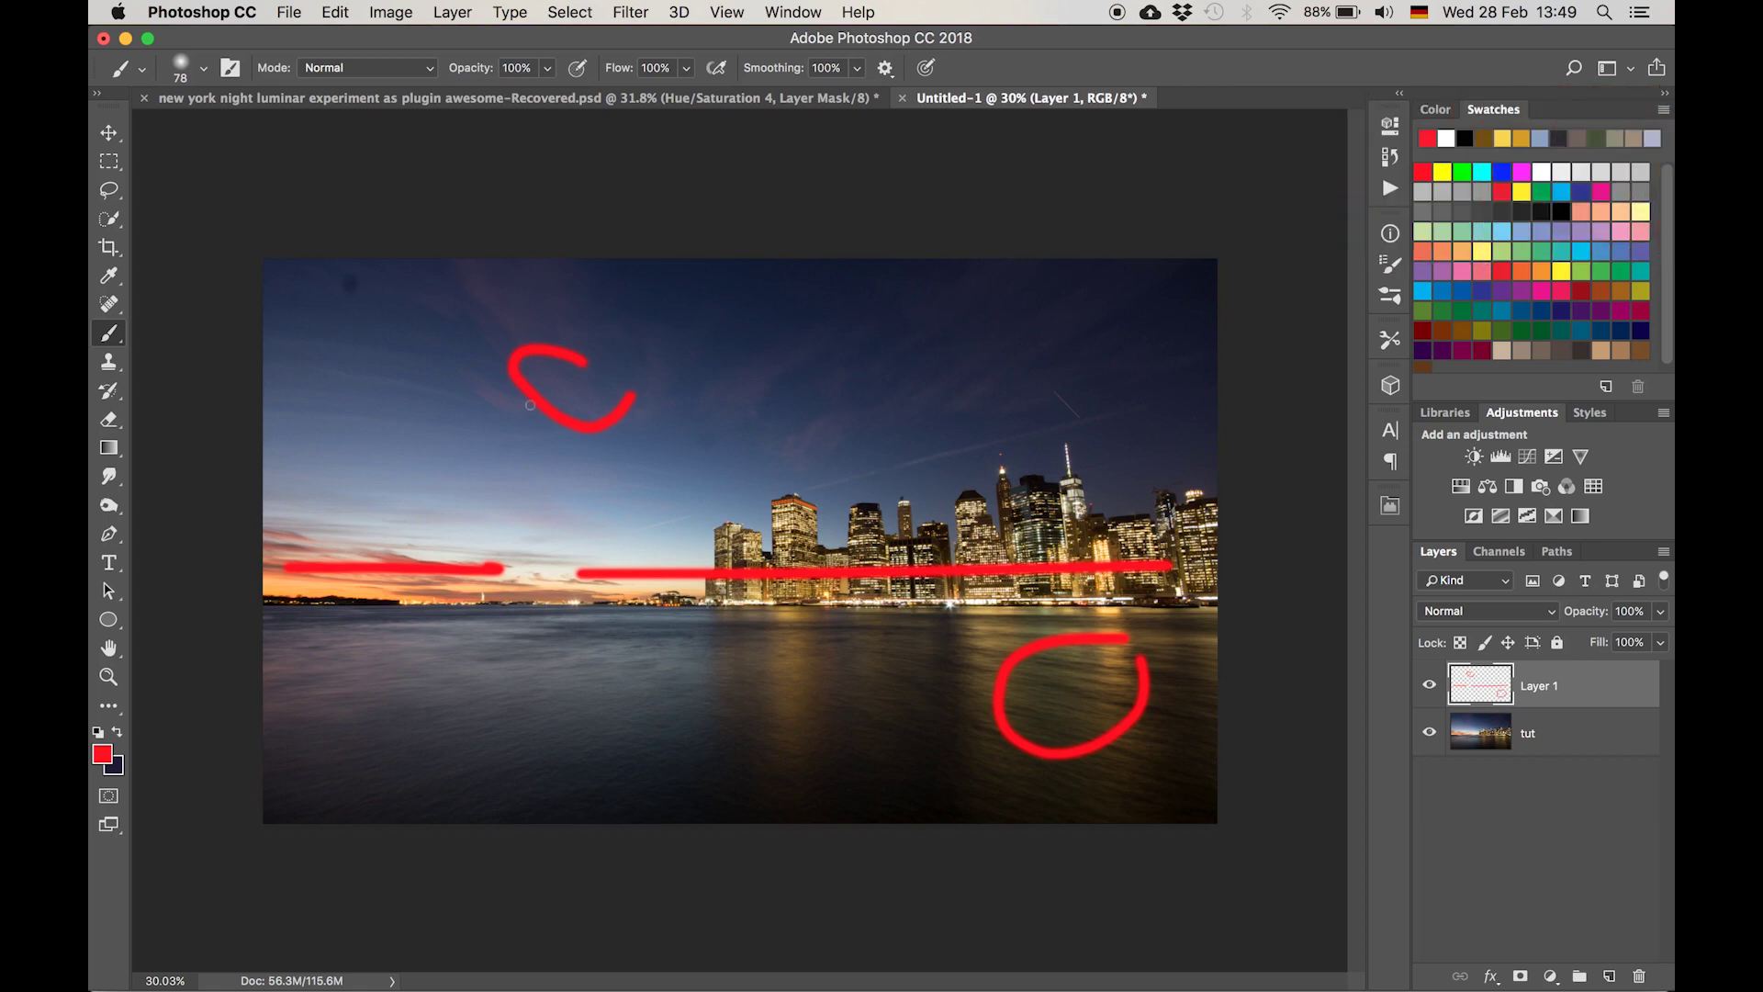
key(BackSpace)
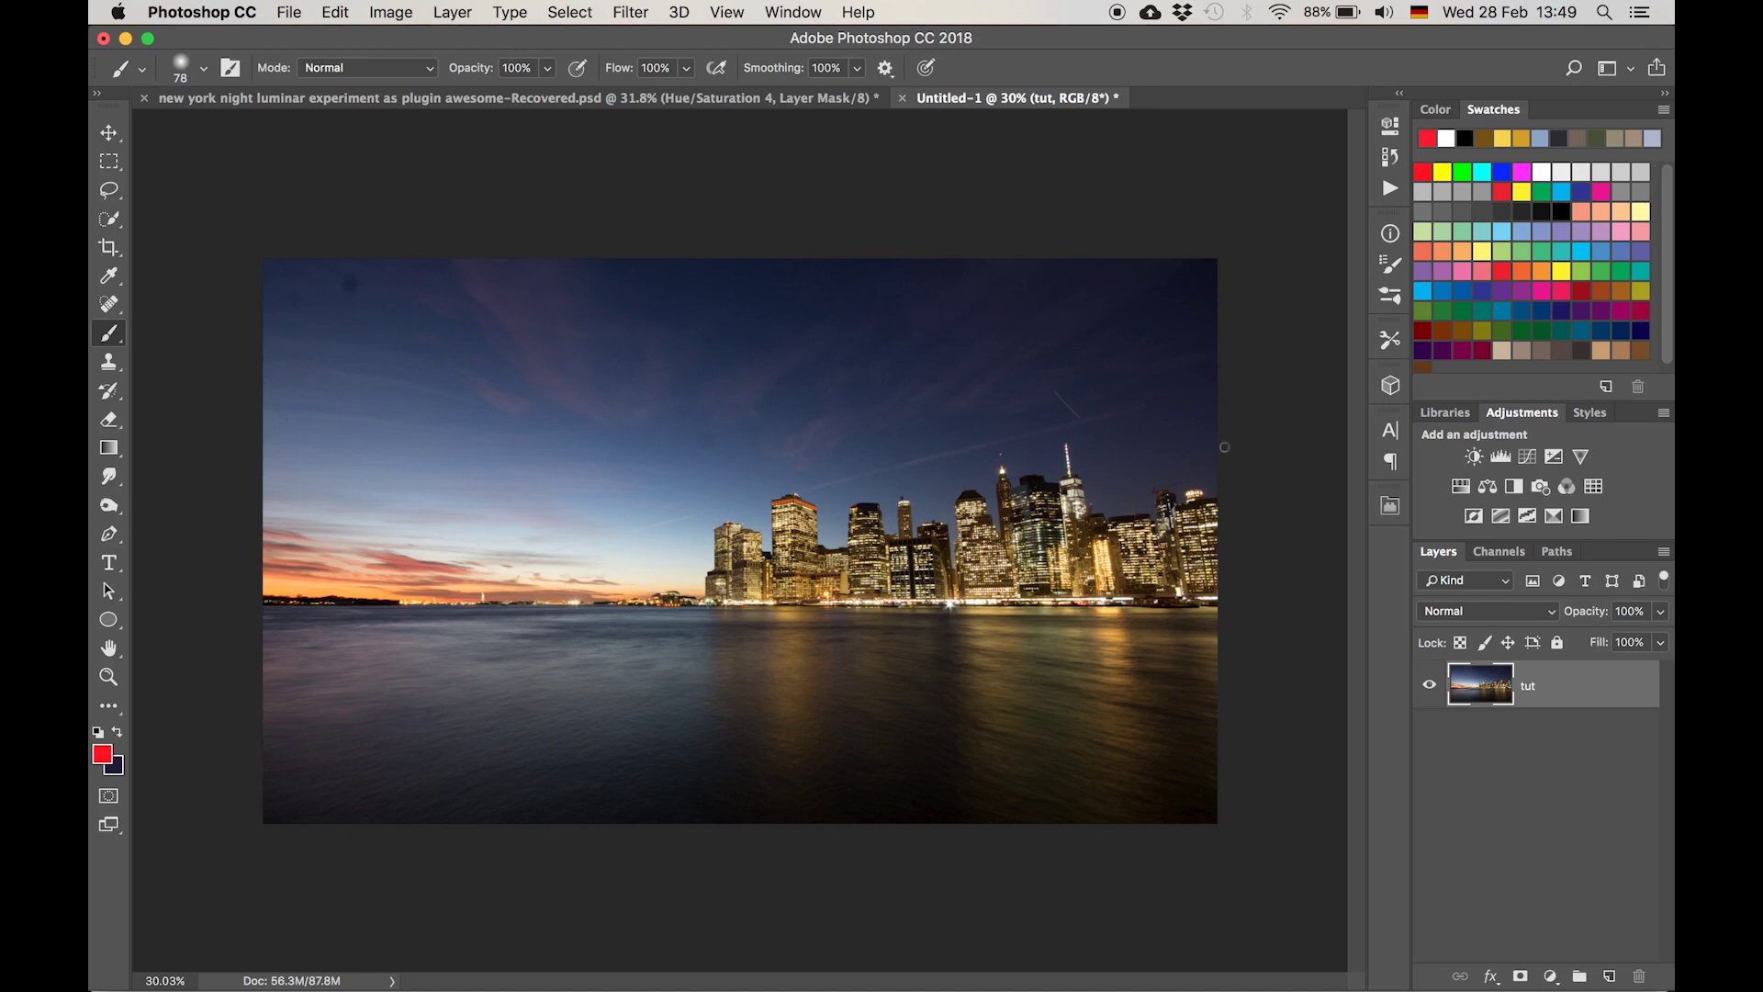
Add a Hue/Saturation adjustment layer with Saturation set to +43 across the whole photo
click(1460, 486)
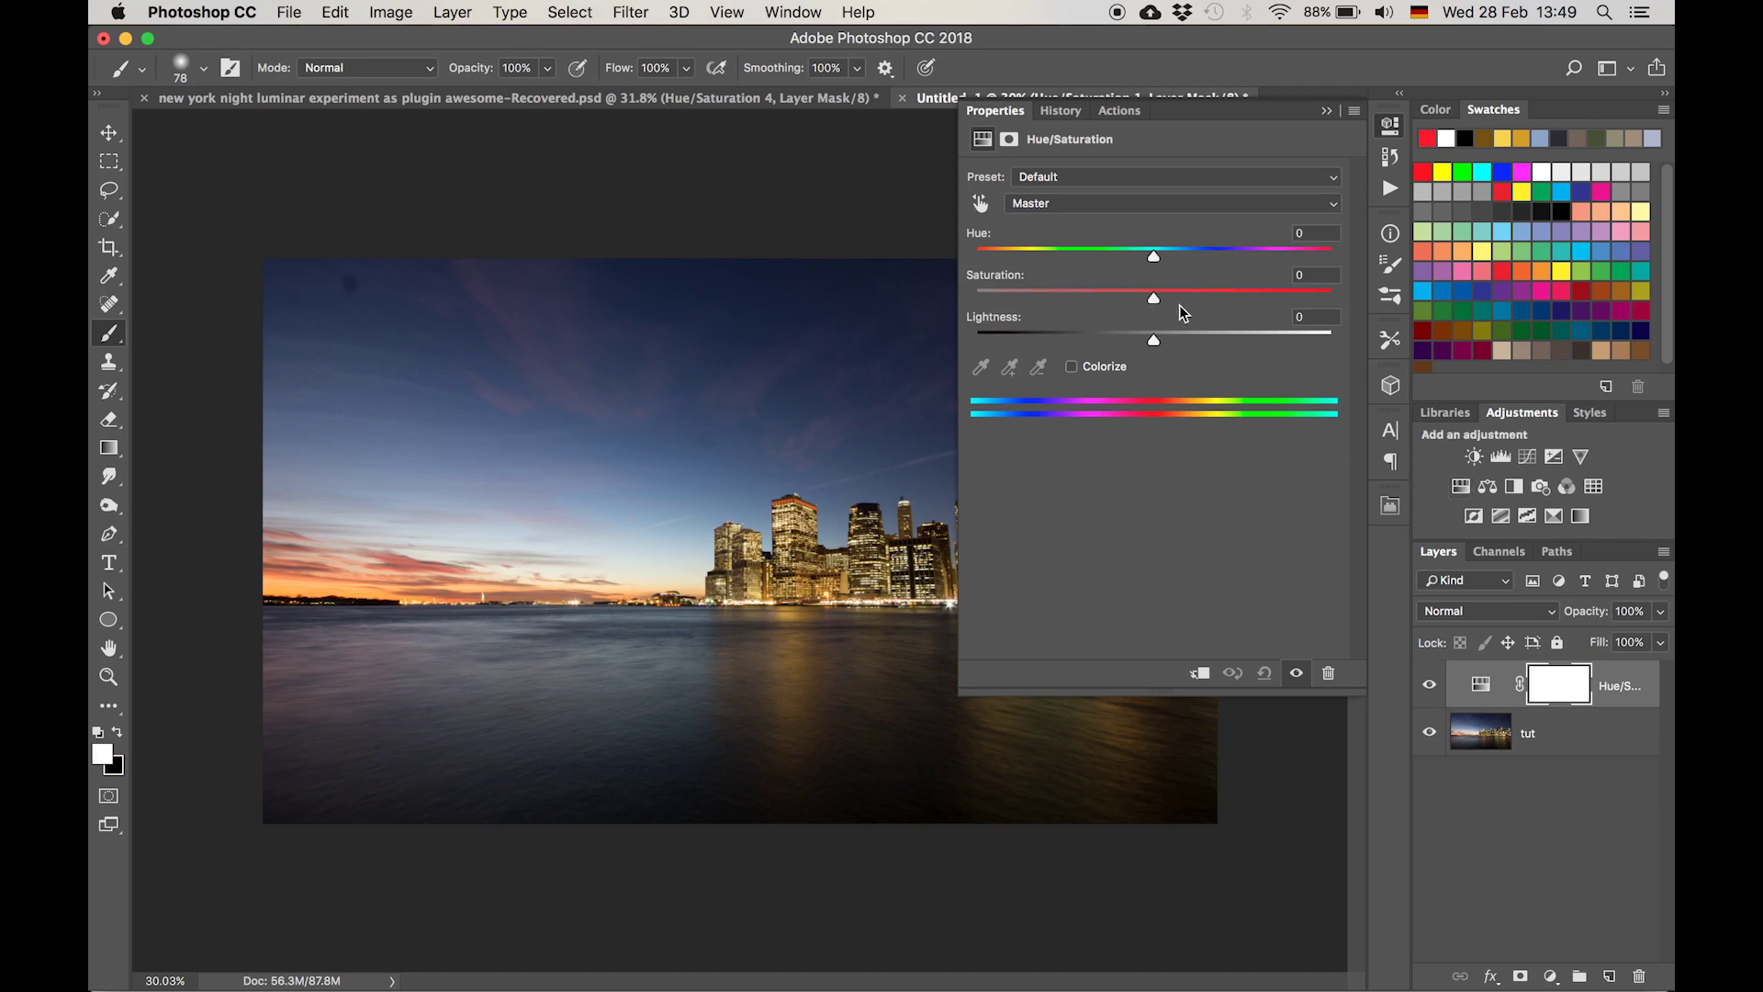
drag(1155, 296, 1214, 306)
key(f)
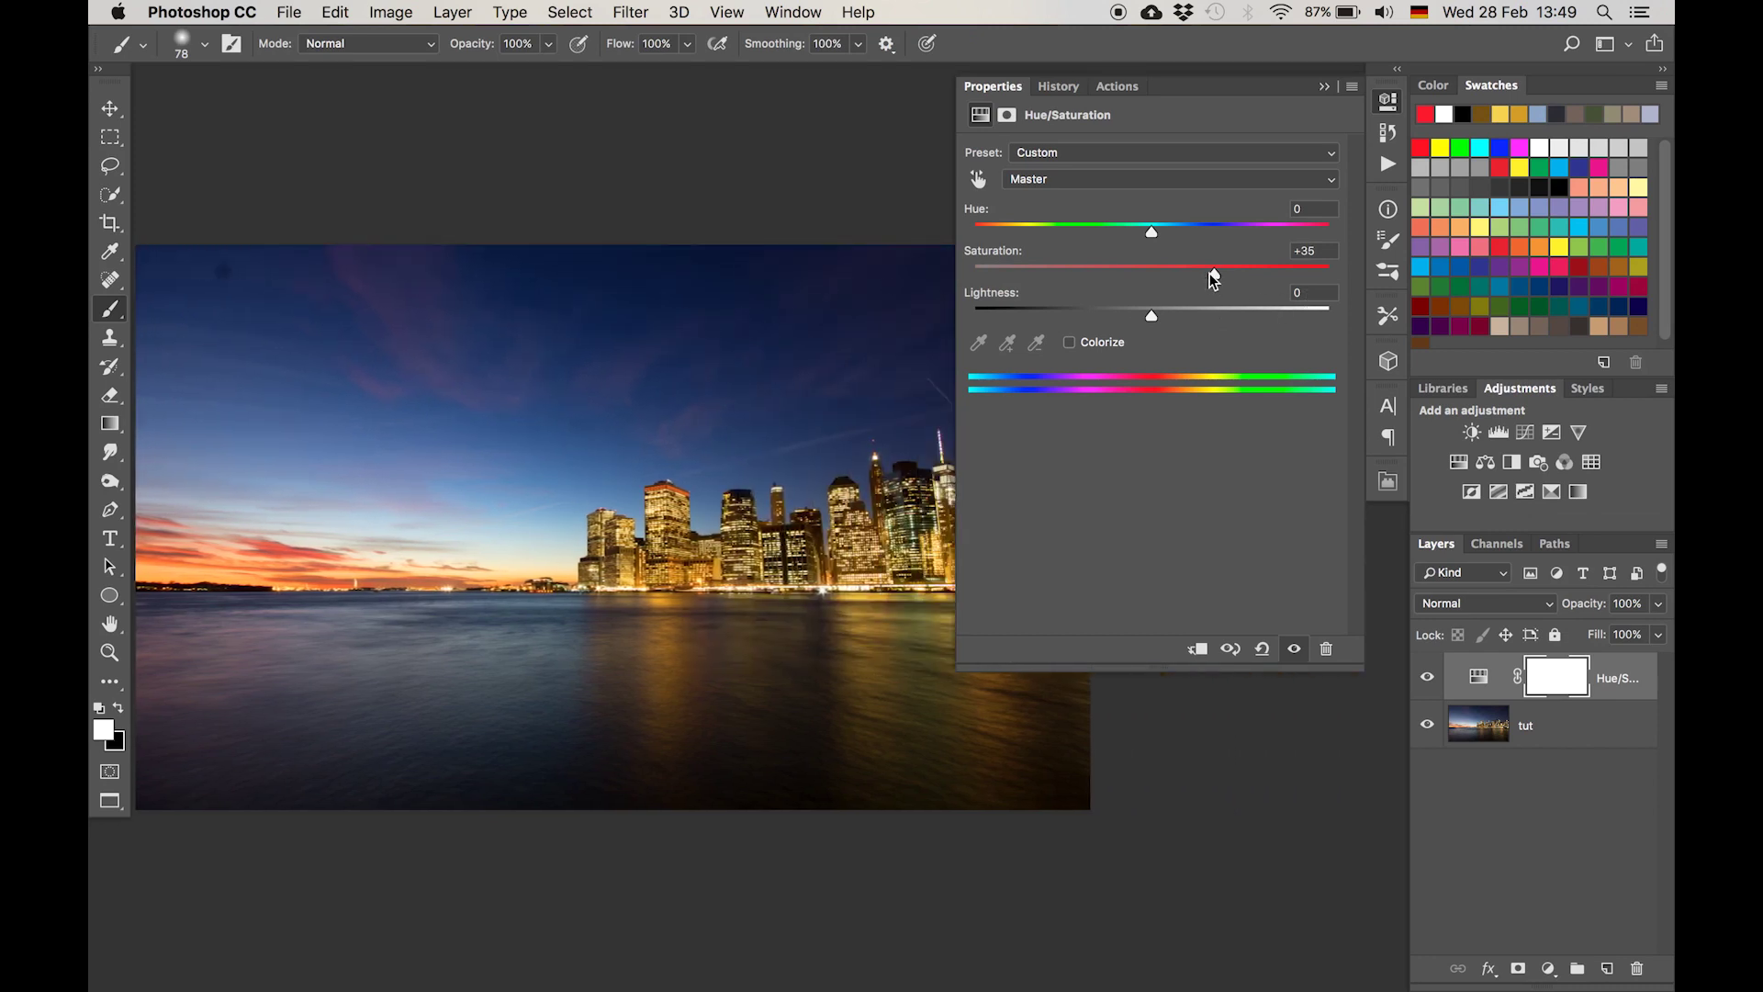
drag(1200, 275, 1154, 286)
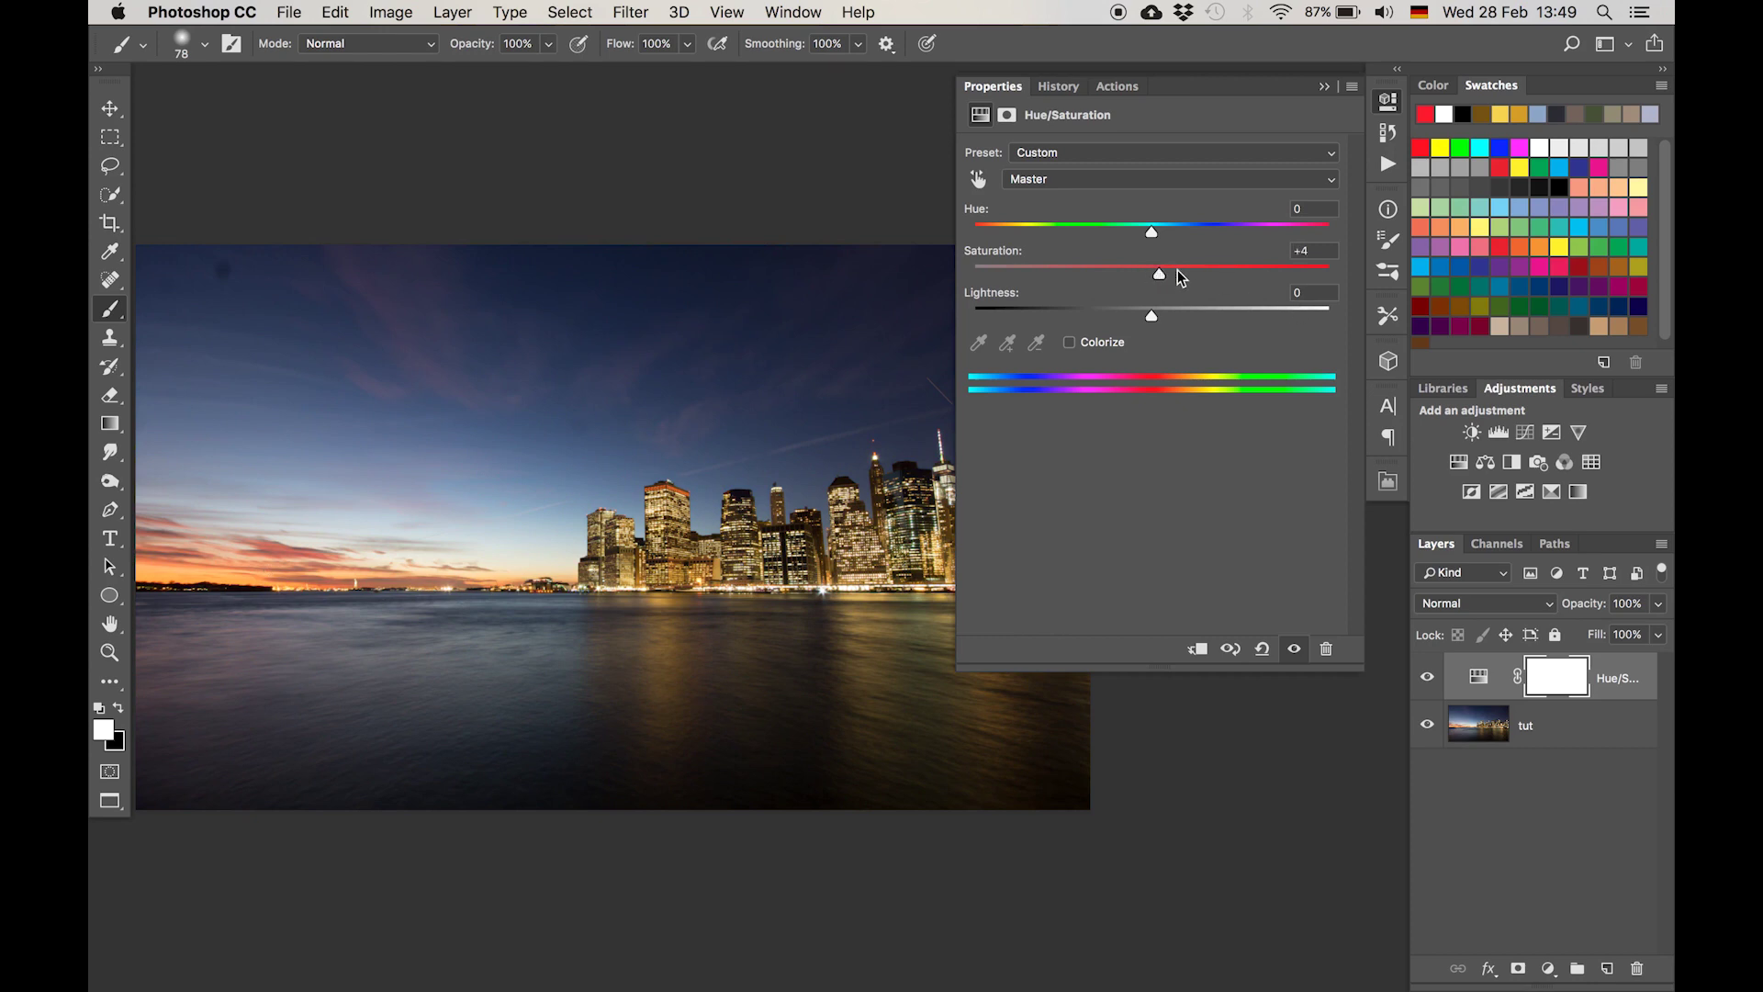
drag(1176, 276, 1229, 273)
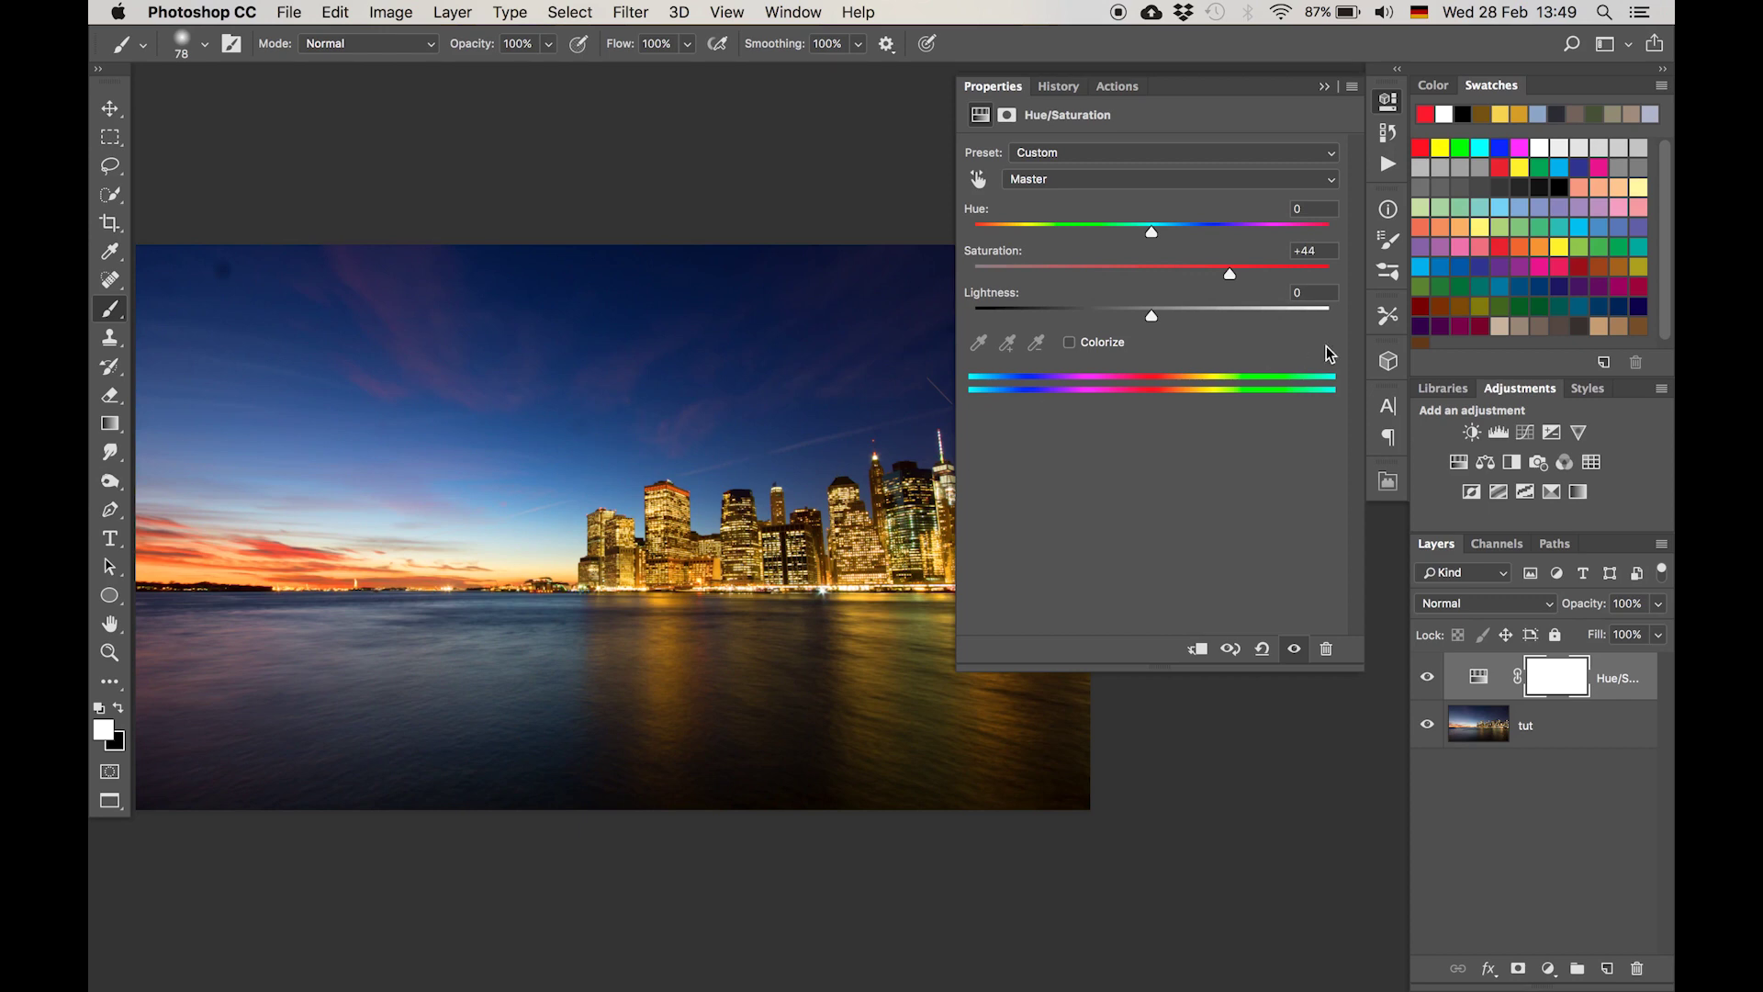
mouse_move(1230, 273)
mouse_down()
mouse_move(1154, 286)
mouse_move(1229, 290)
mouse_up()
click(1325, 87)
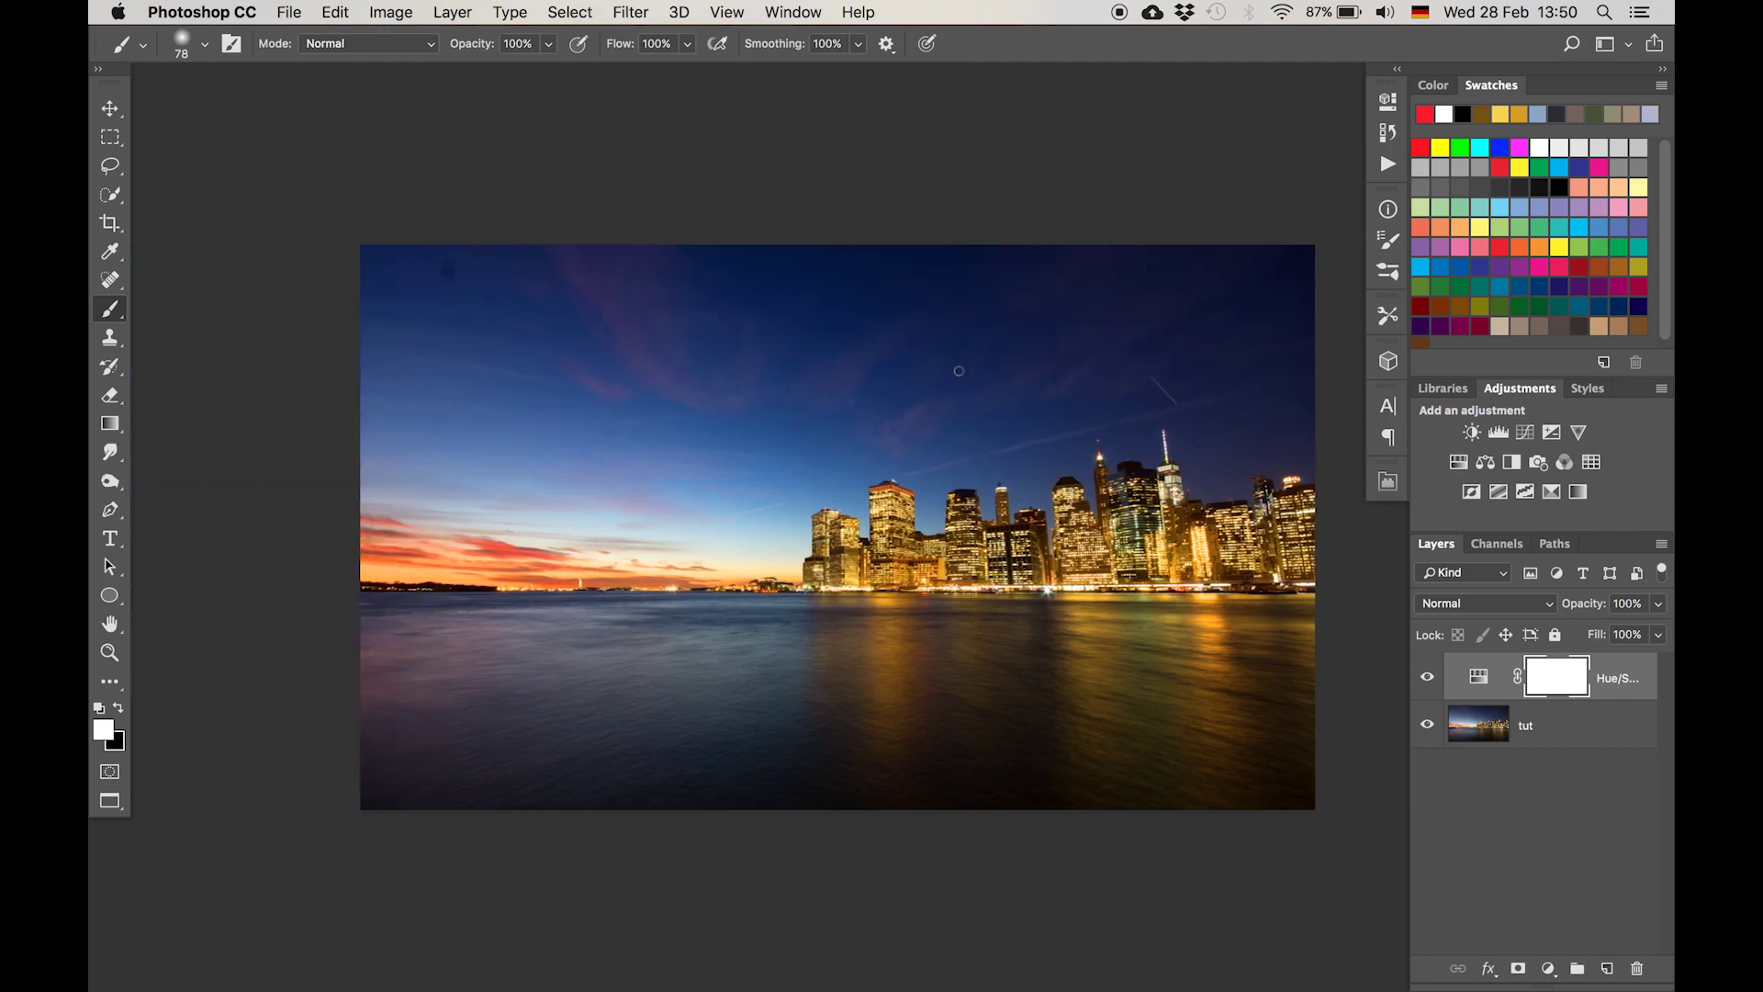
click(1427, 678)
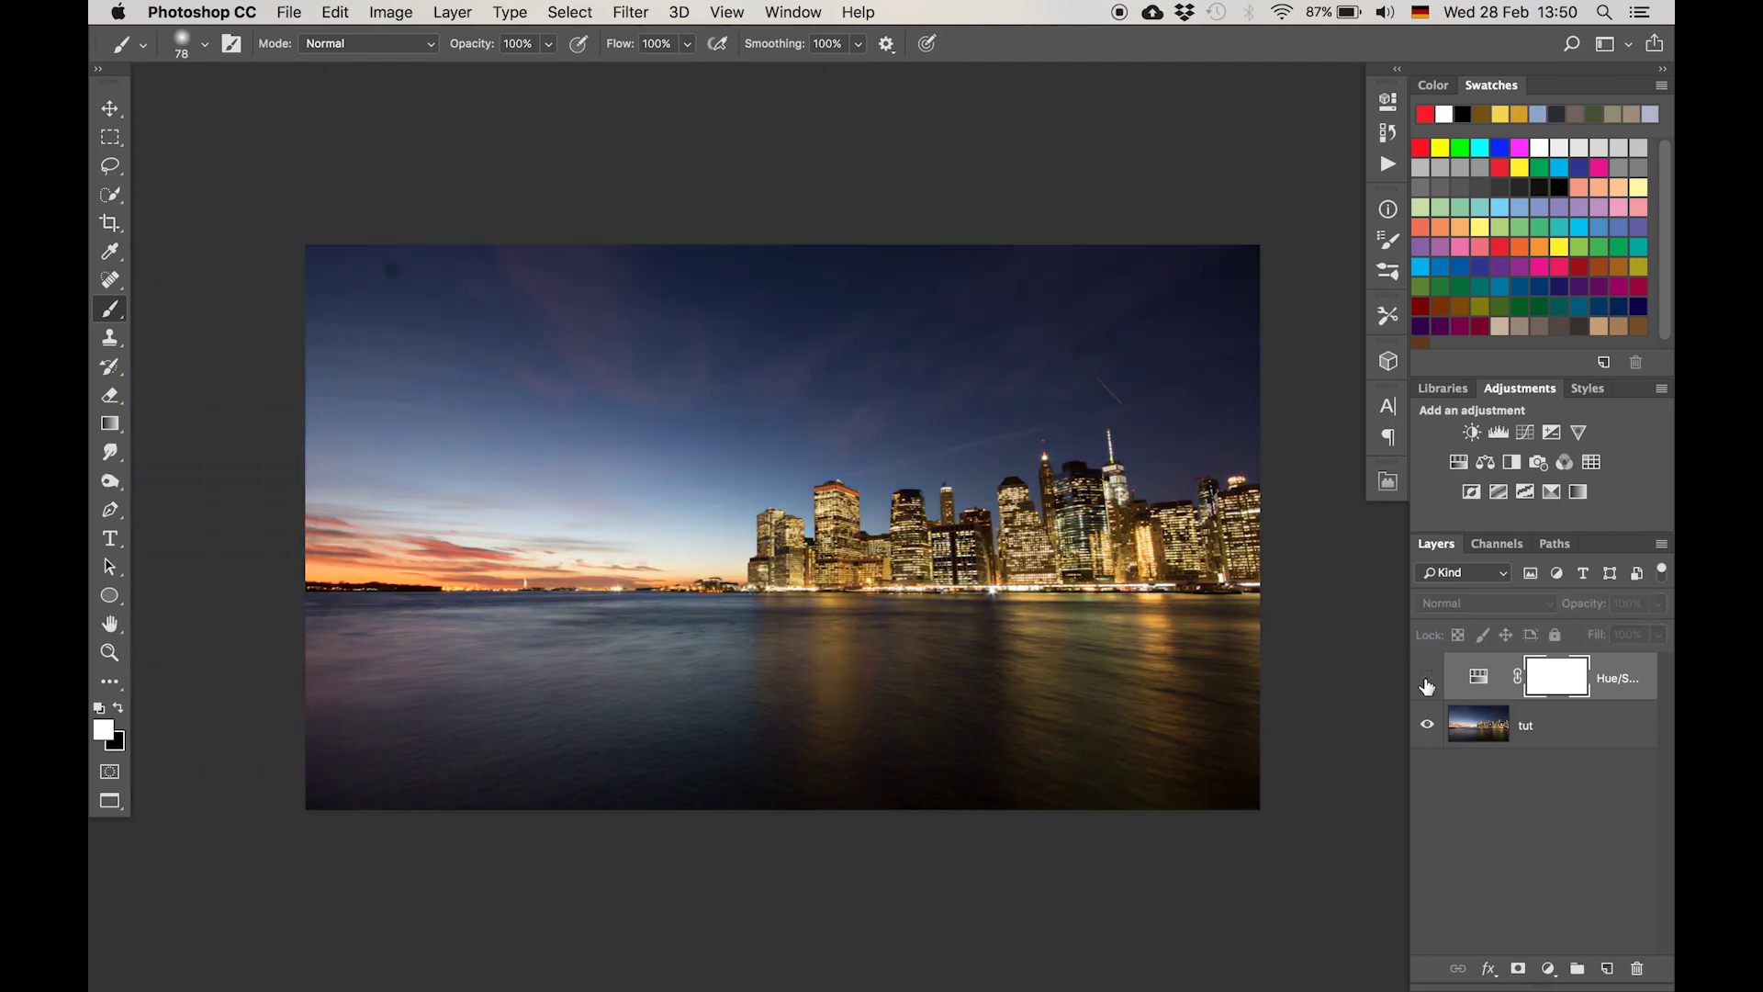
click(1427, 679)
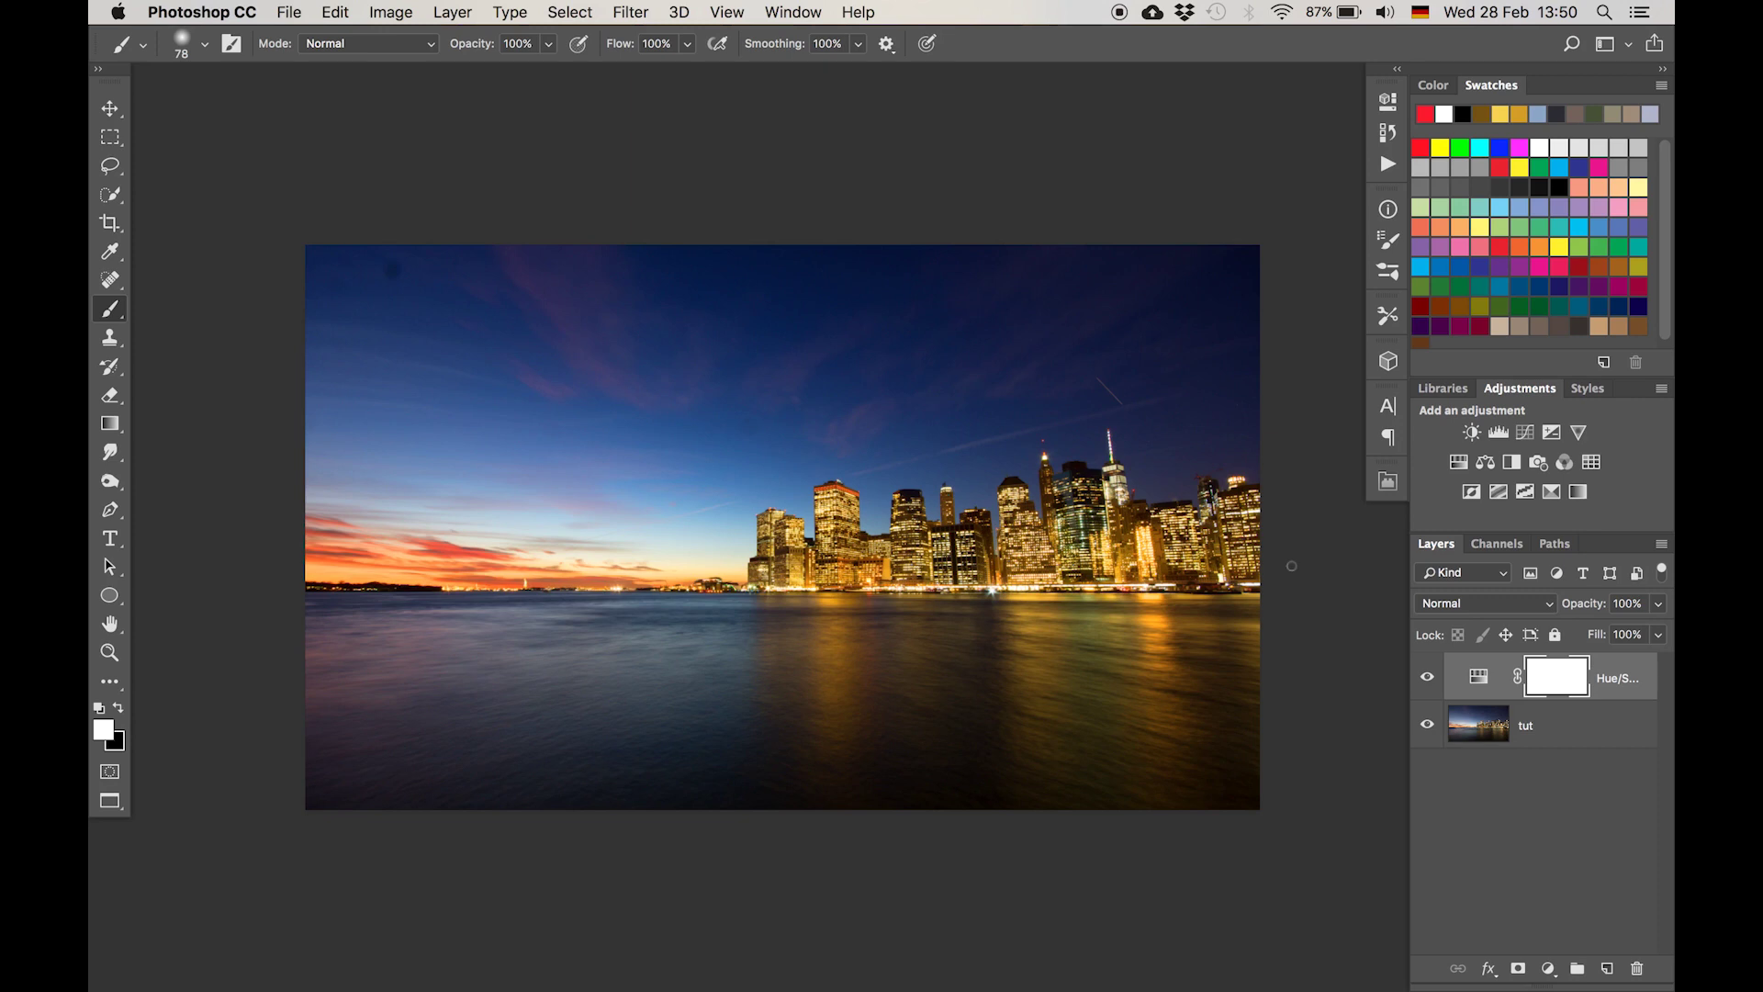
click(1427, 678)
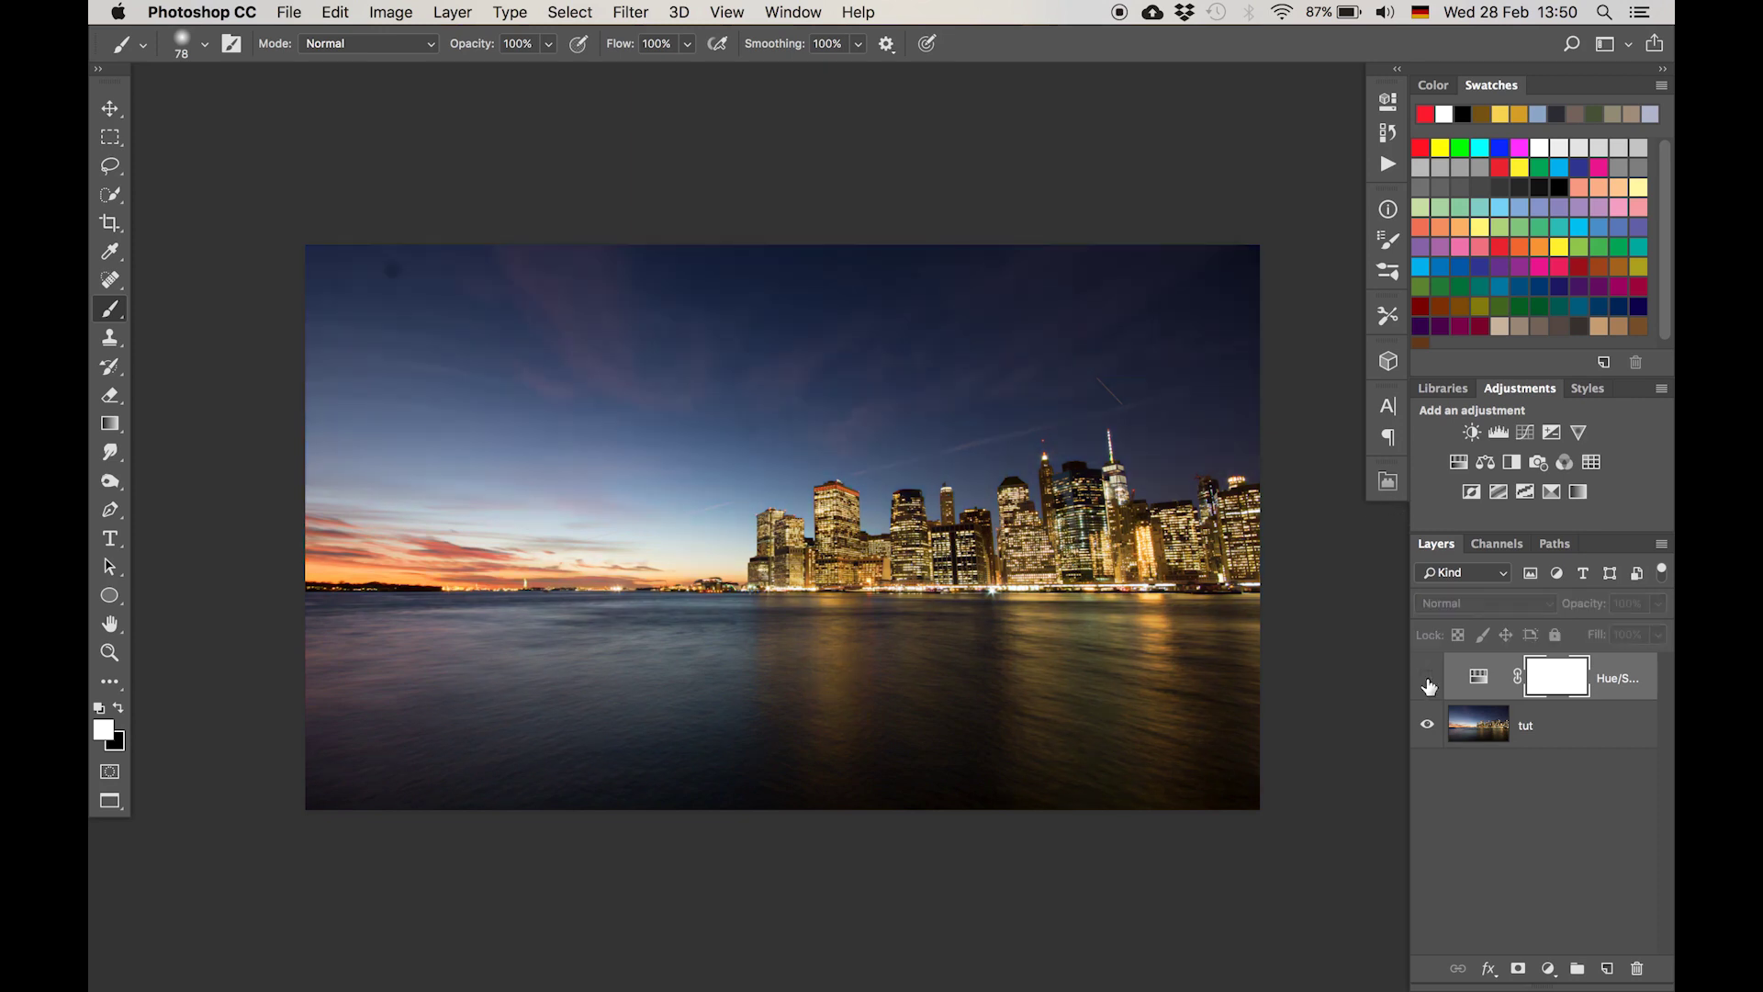
click(1428, 680)
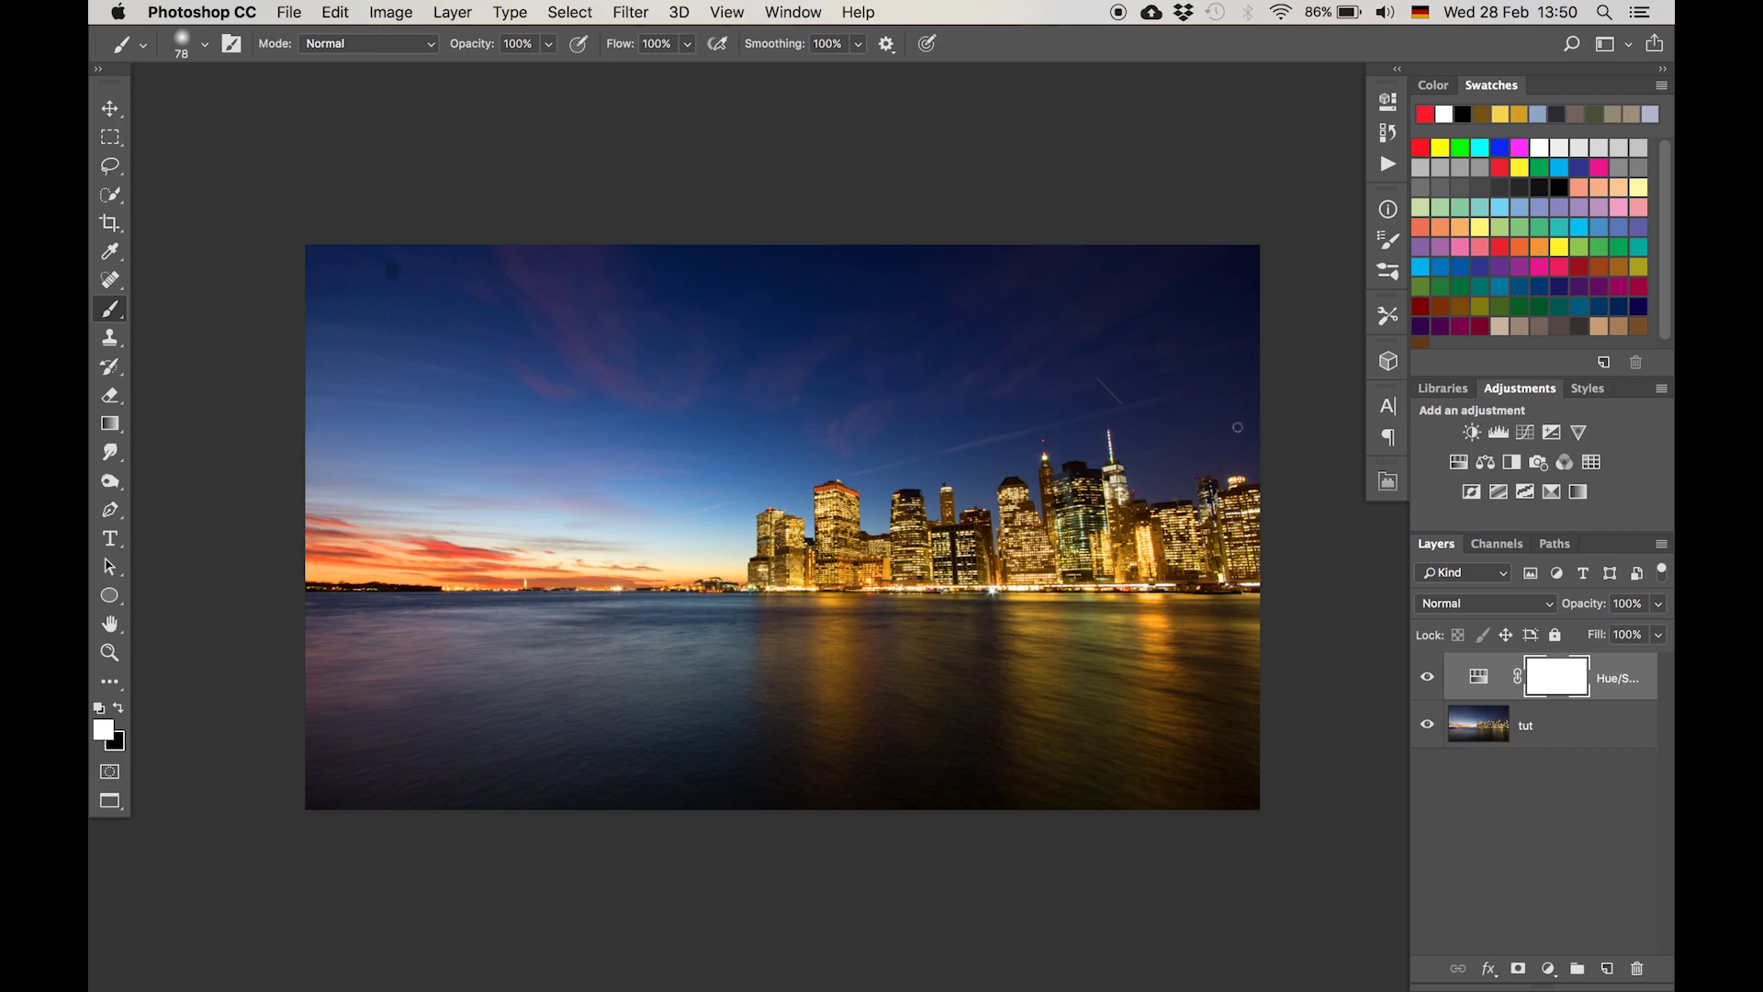
Add a Curves adjustment layer with its midpoint lifted to brighten the image
click(1551, 431)
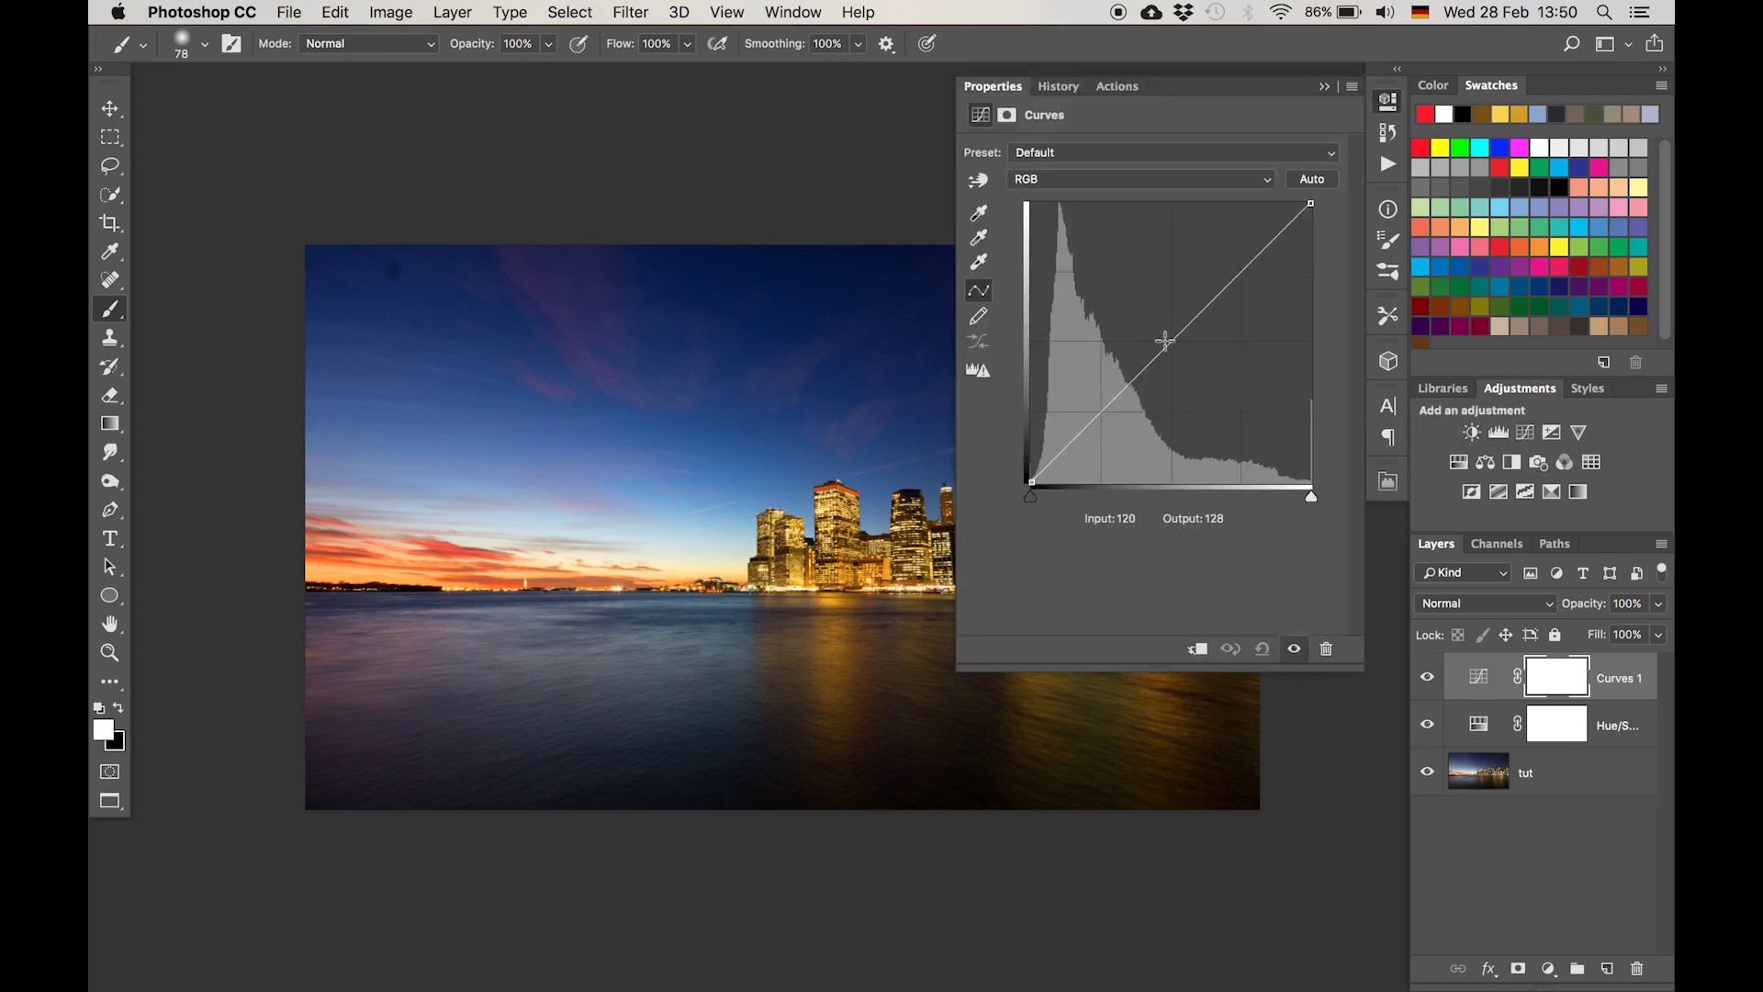
mouse_move(1163, 347)
mouse_down()
mouse_move(1148, 318)
mouse_move(1159, 336)
mouse_up()
click(1324, 87)
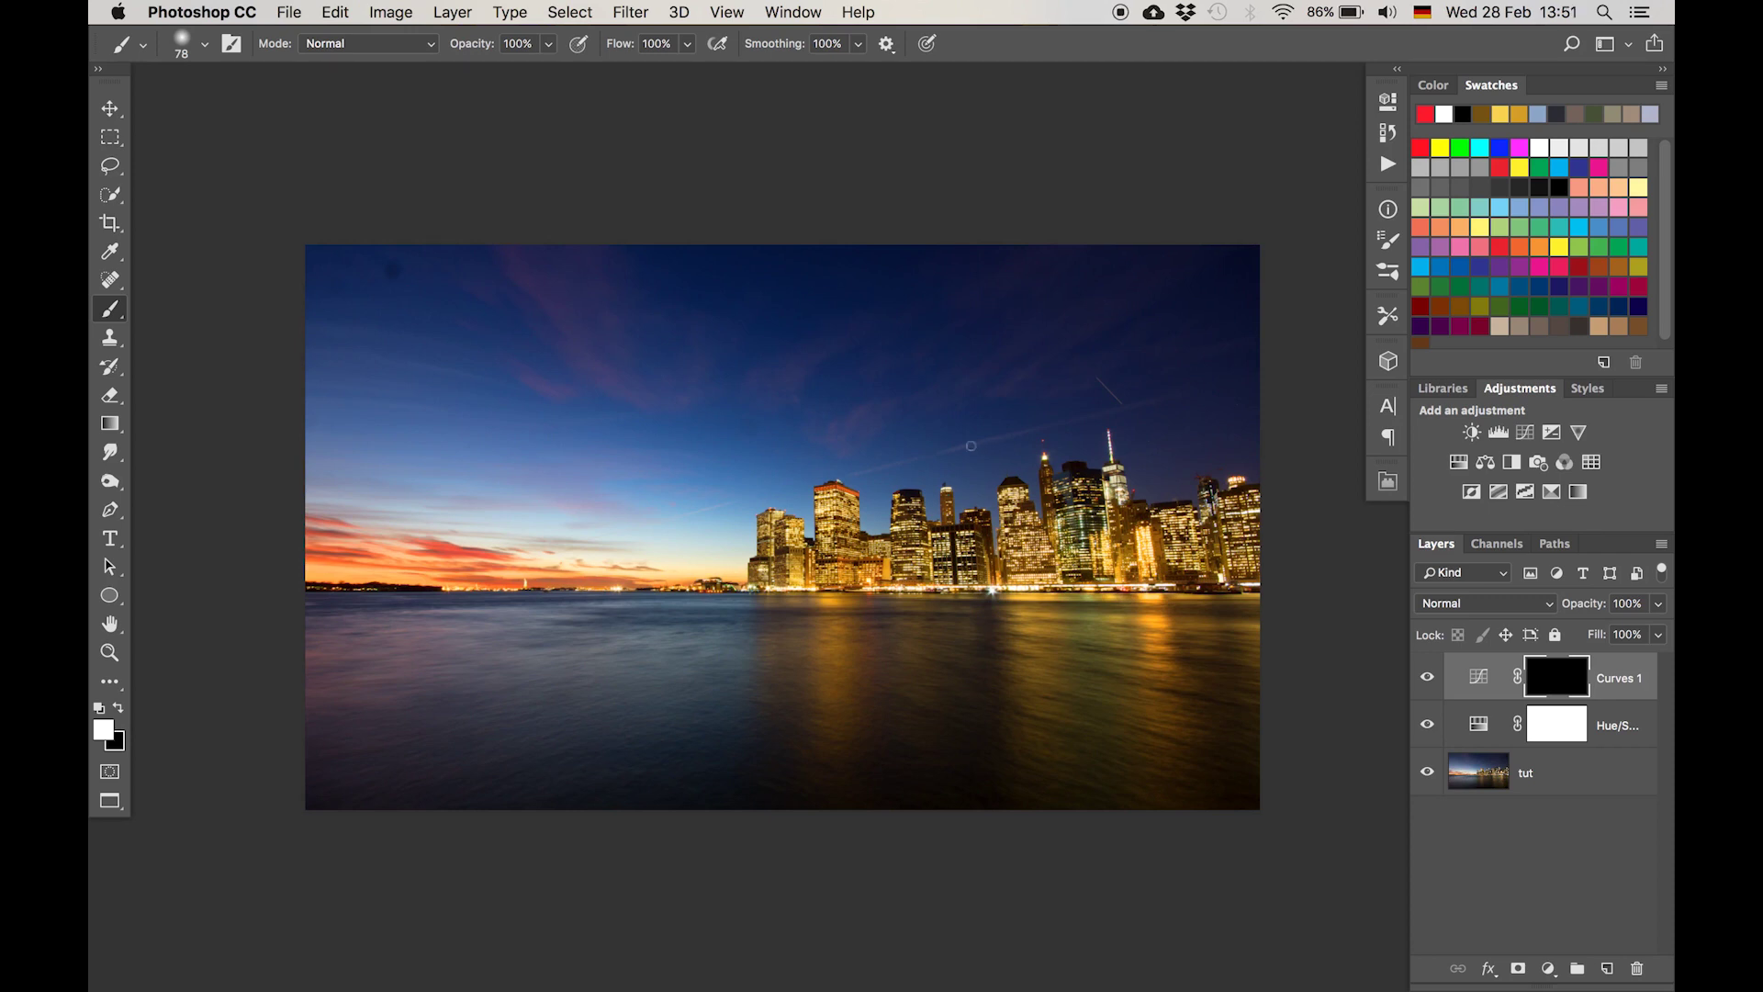
Fill a rectangular band across the middle of the Curves 1 mask with white, then deselect
click(109, 139)
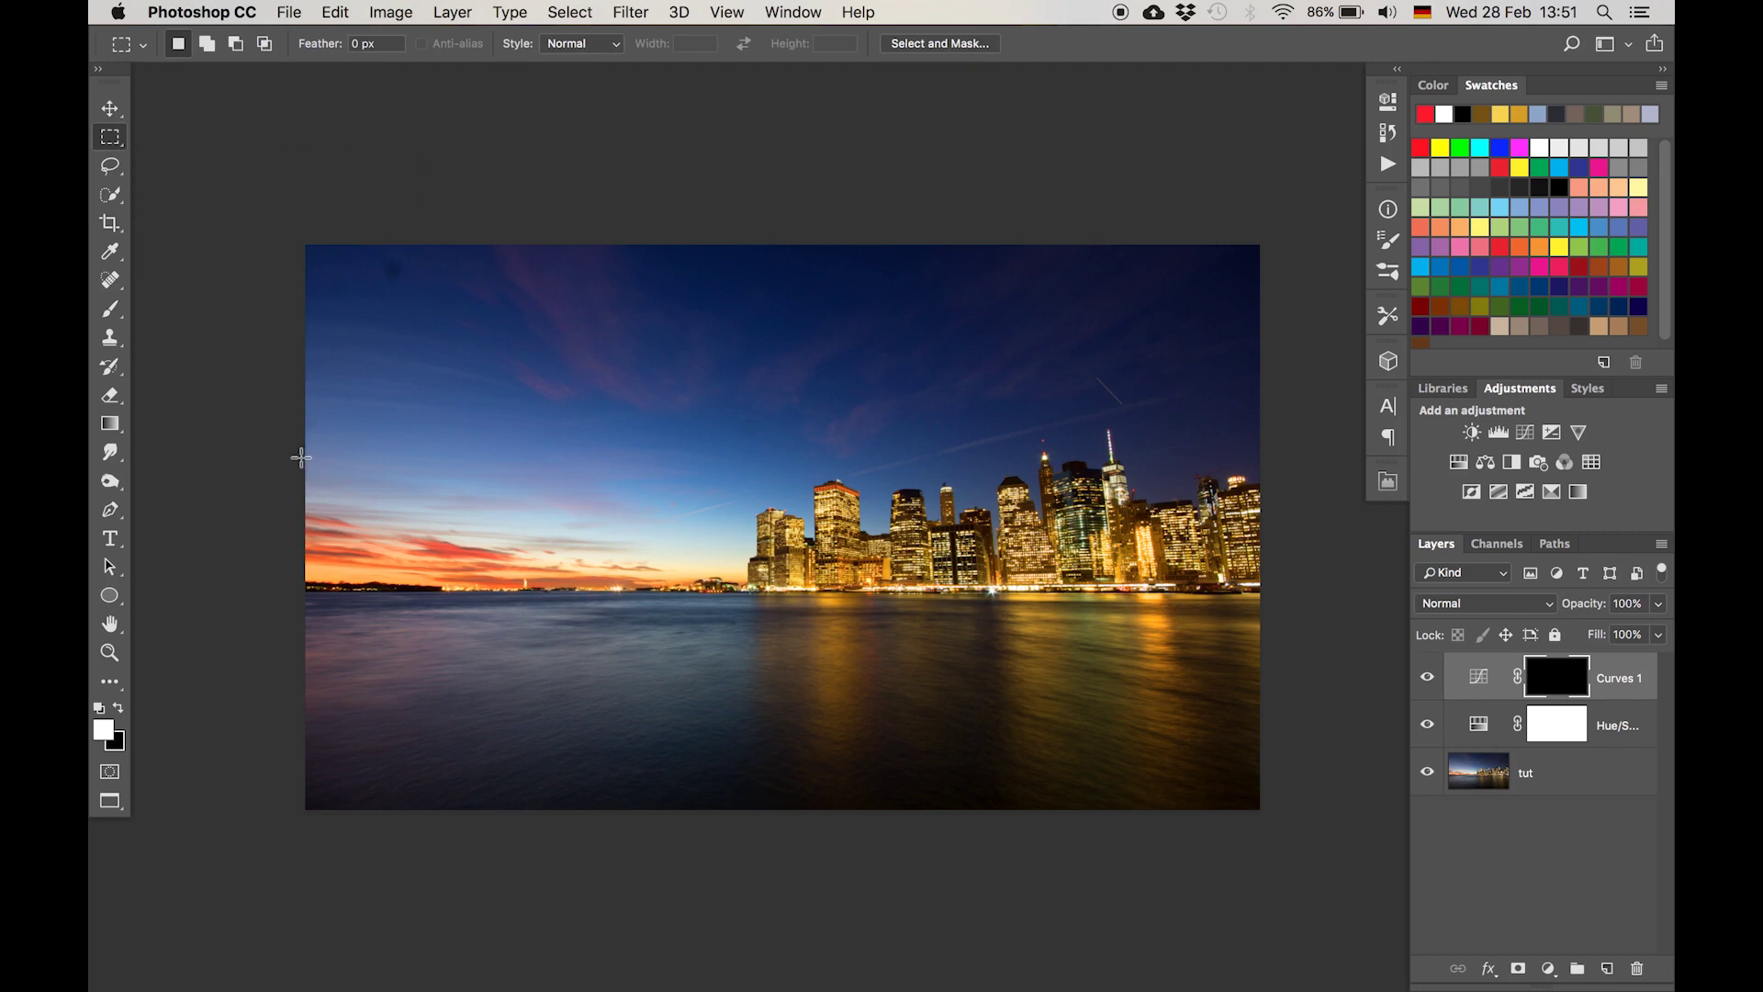
drag(300, 457, 1296, 655)
key(shift+BackSpace)
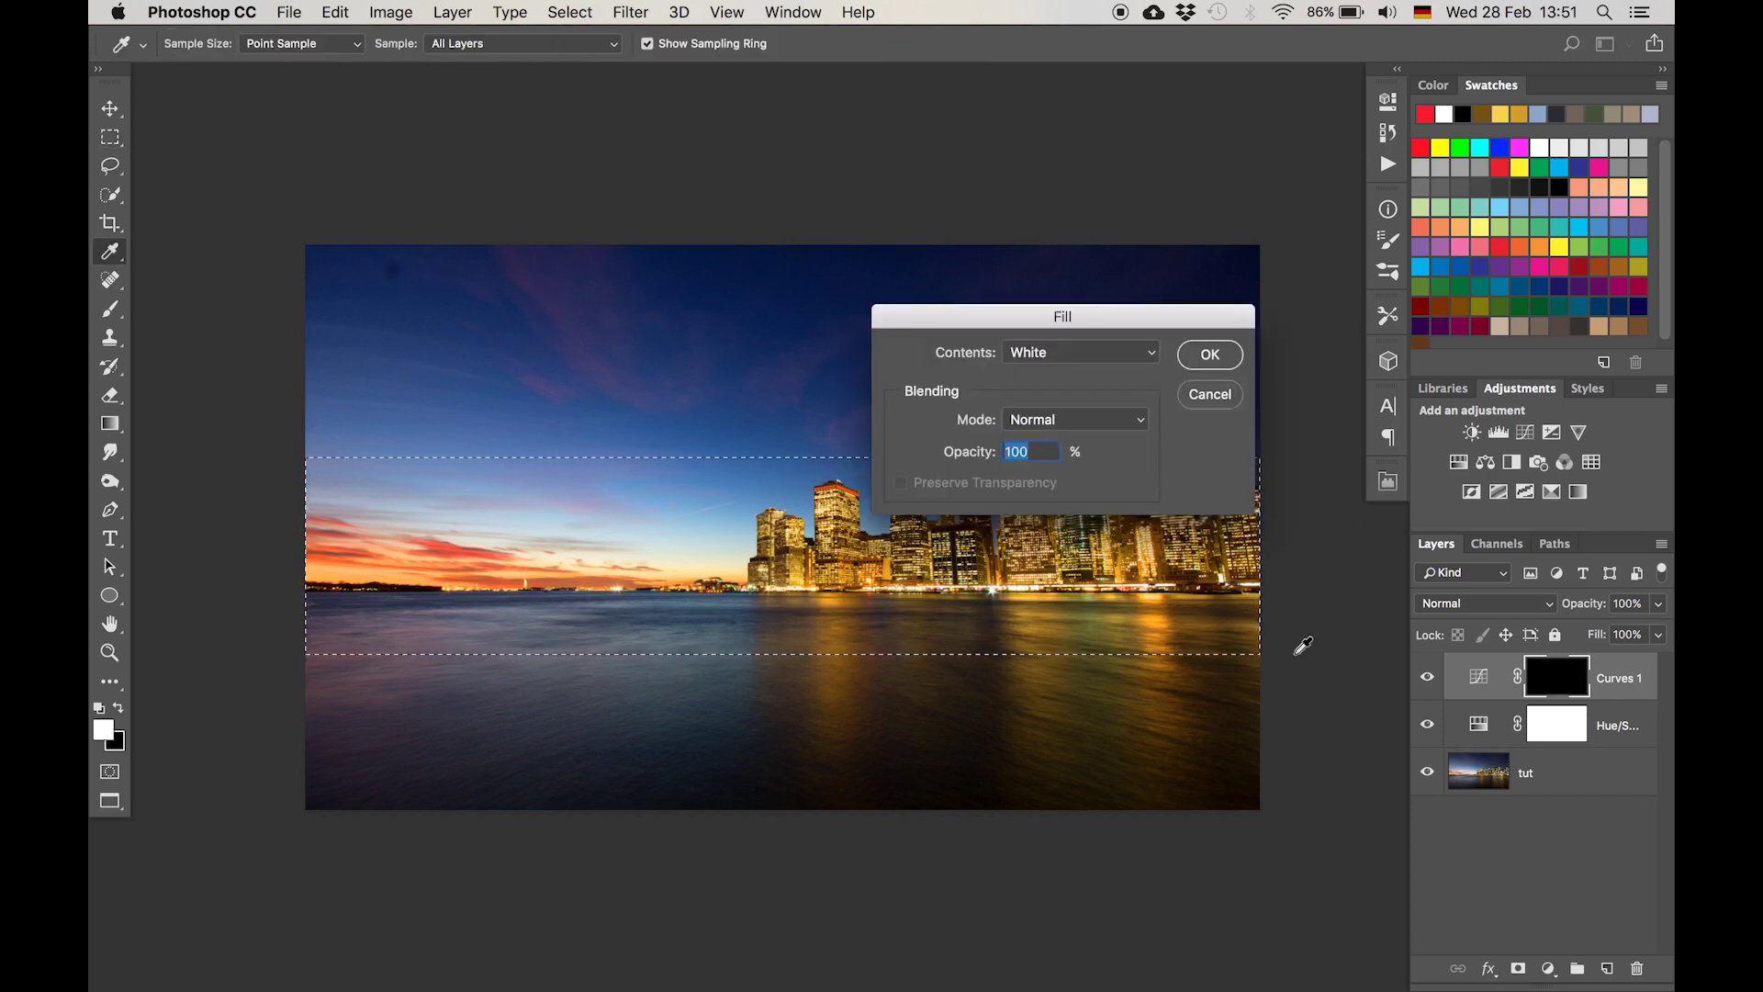
key(Return)
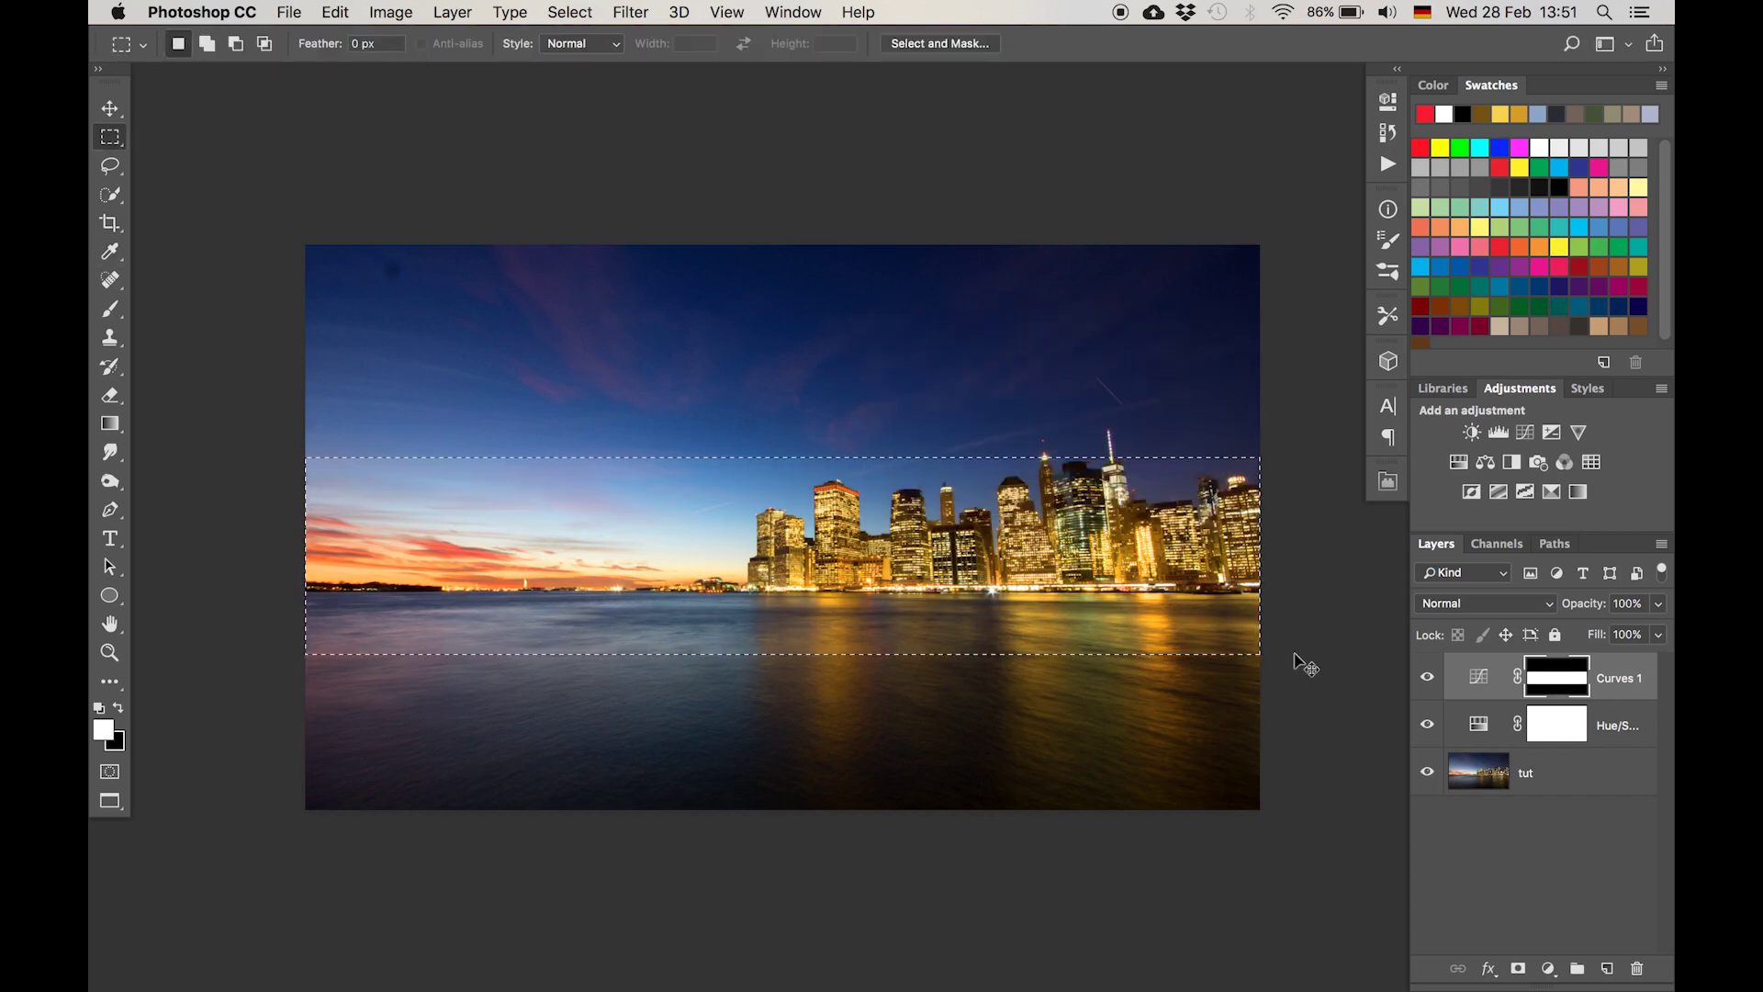
key(super+d)
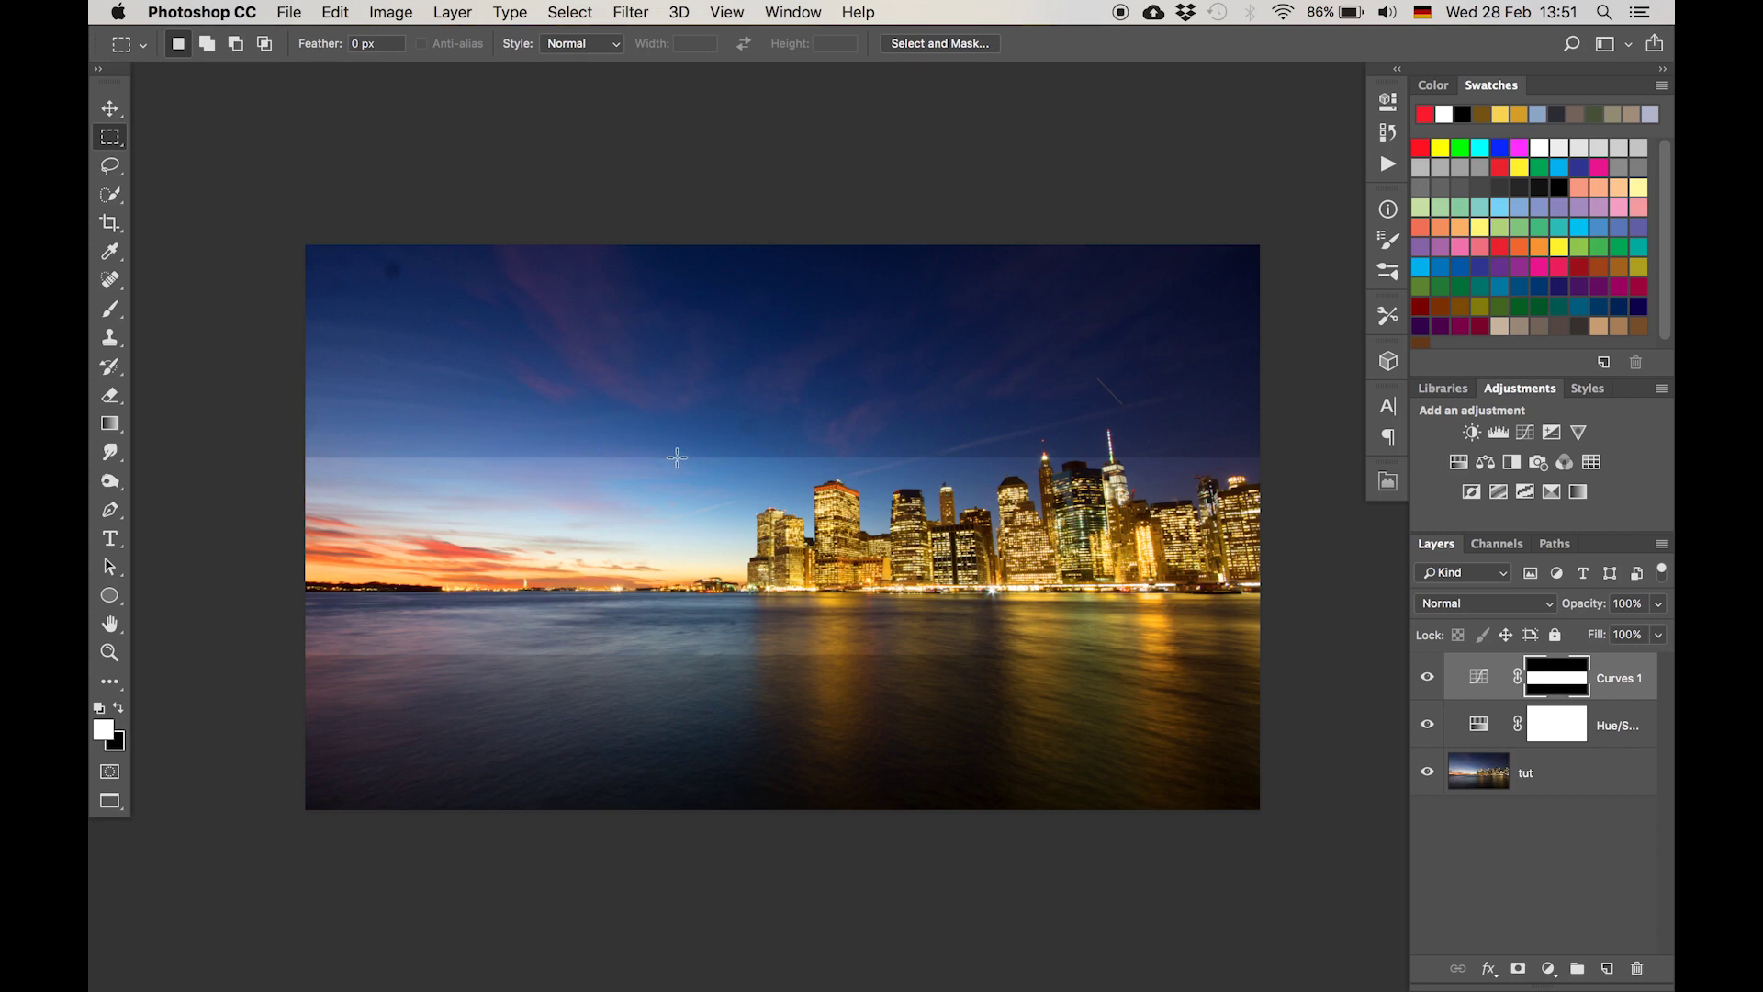
Apply a 191.2-pixel Gaussian Blur to the Curves 1 mask
click(638, 11)
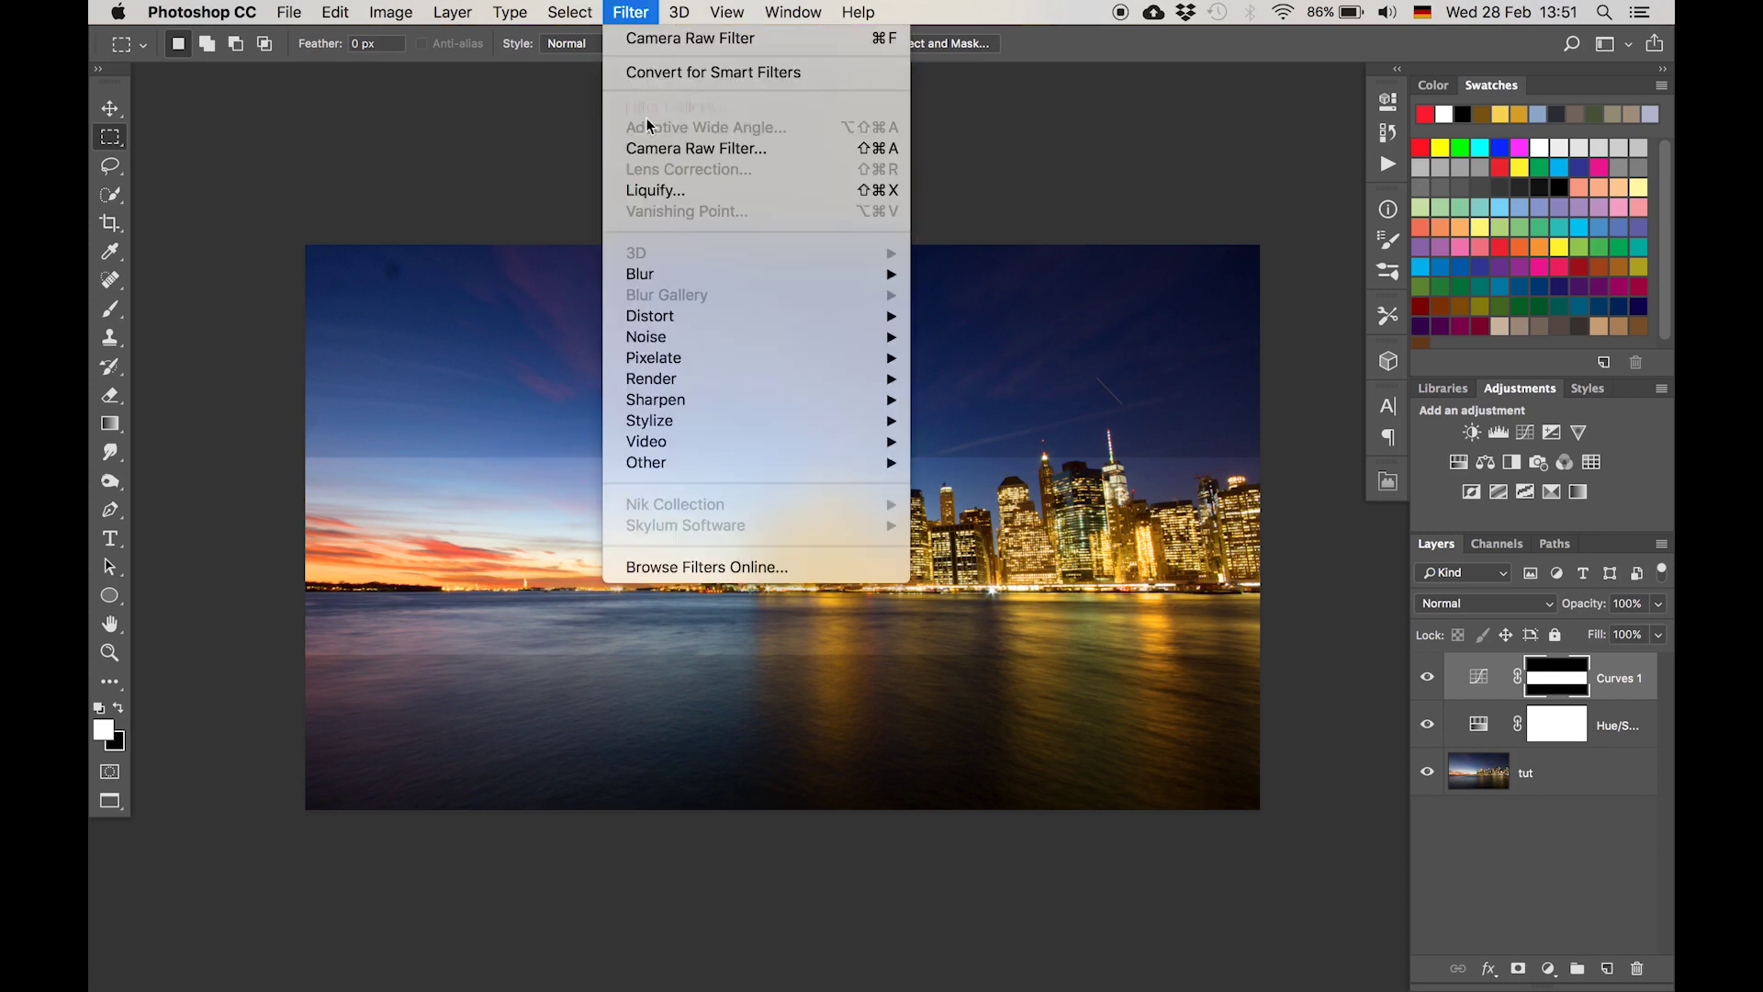
mouse_move(653, 271)
click(981, 358)
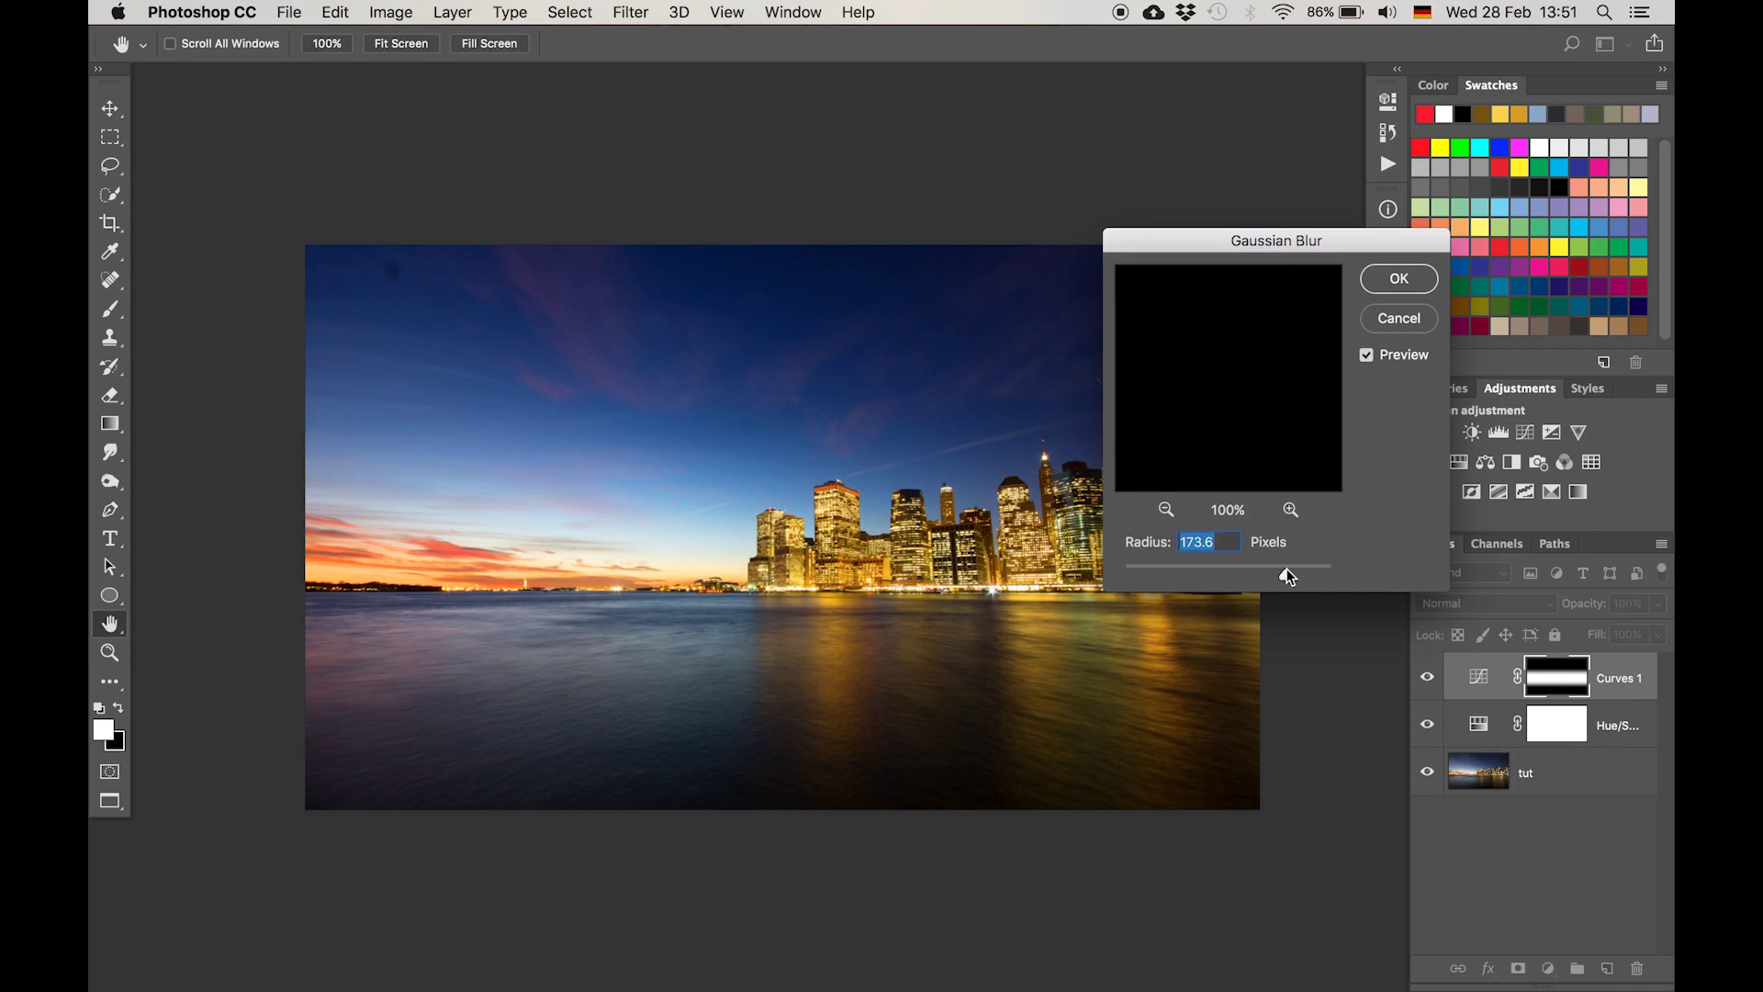
drag(1289, 569, 1292, 569)
click(1398, 285)
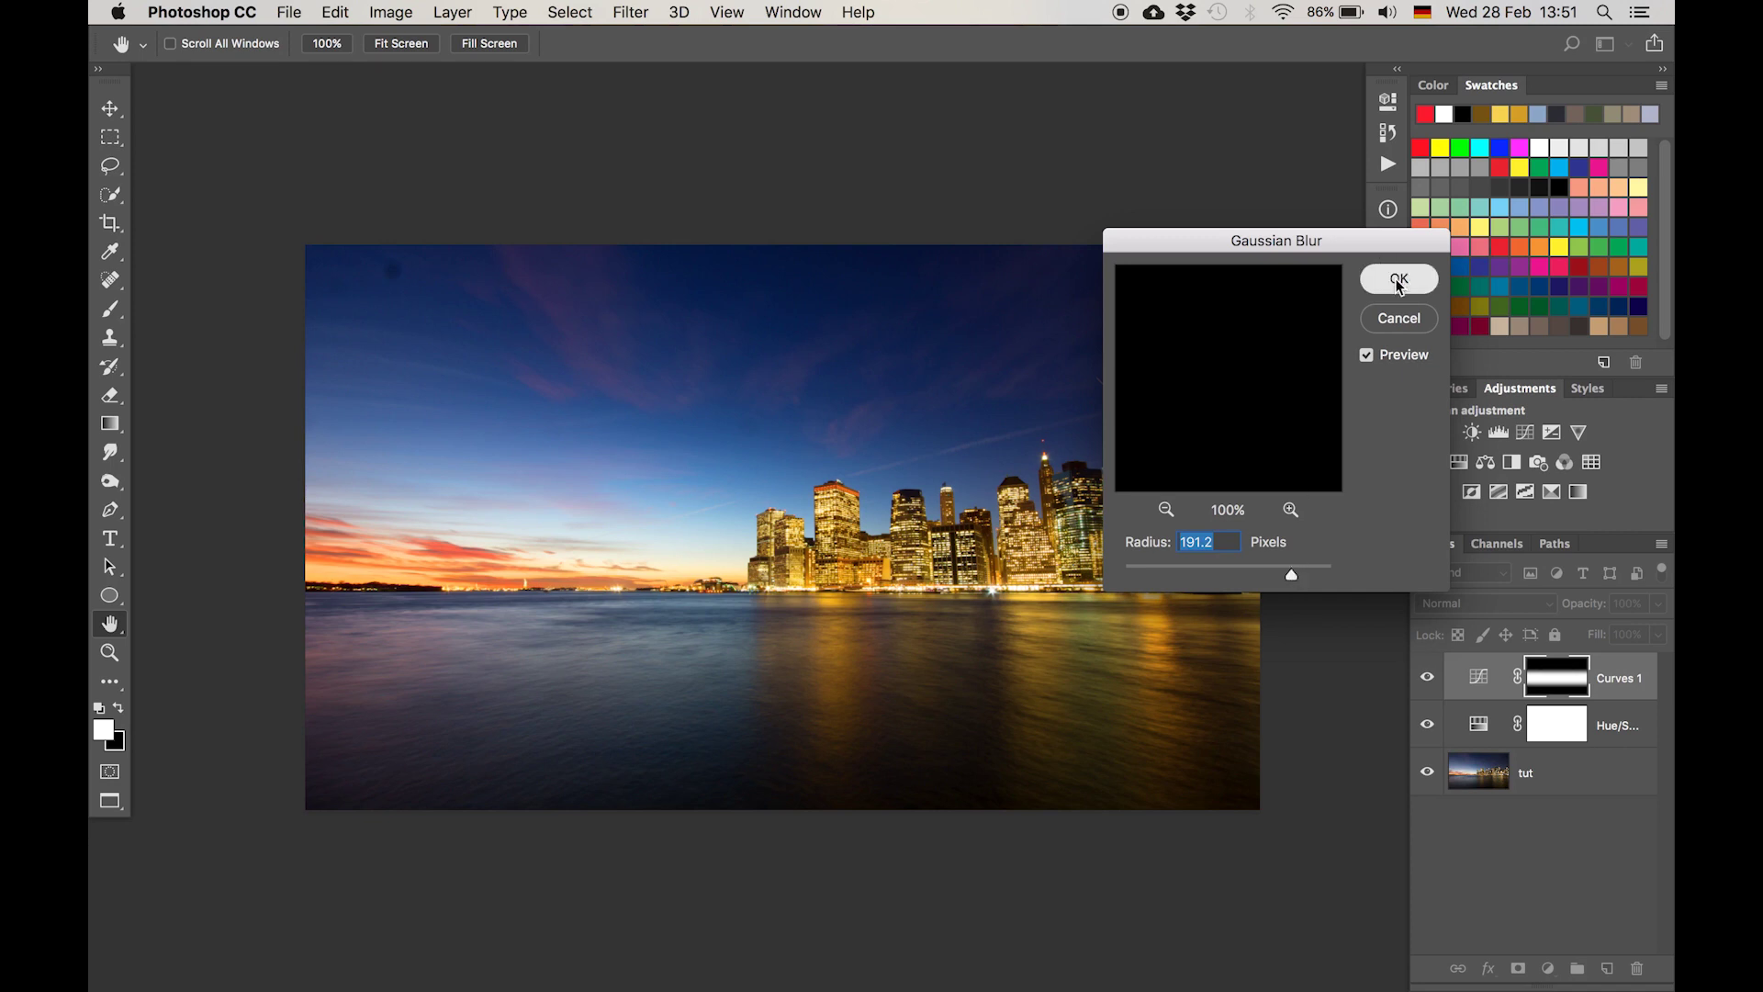
key(m)
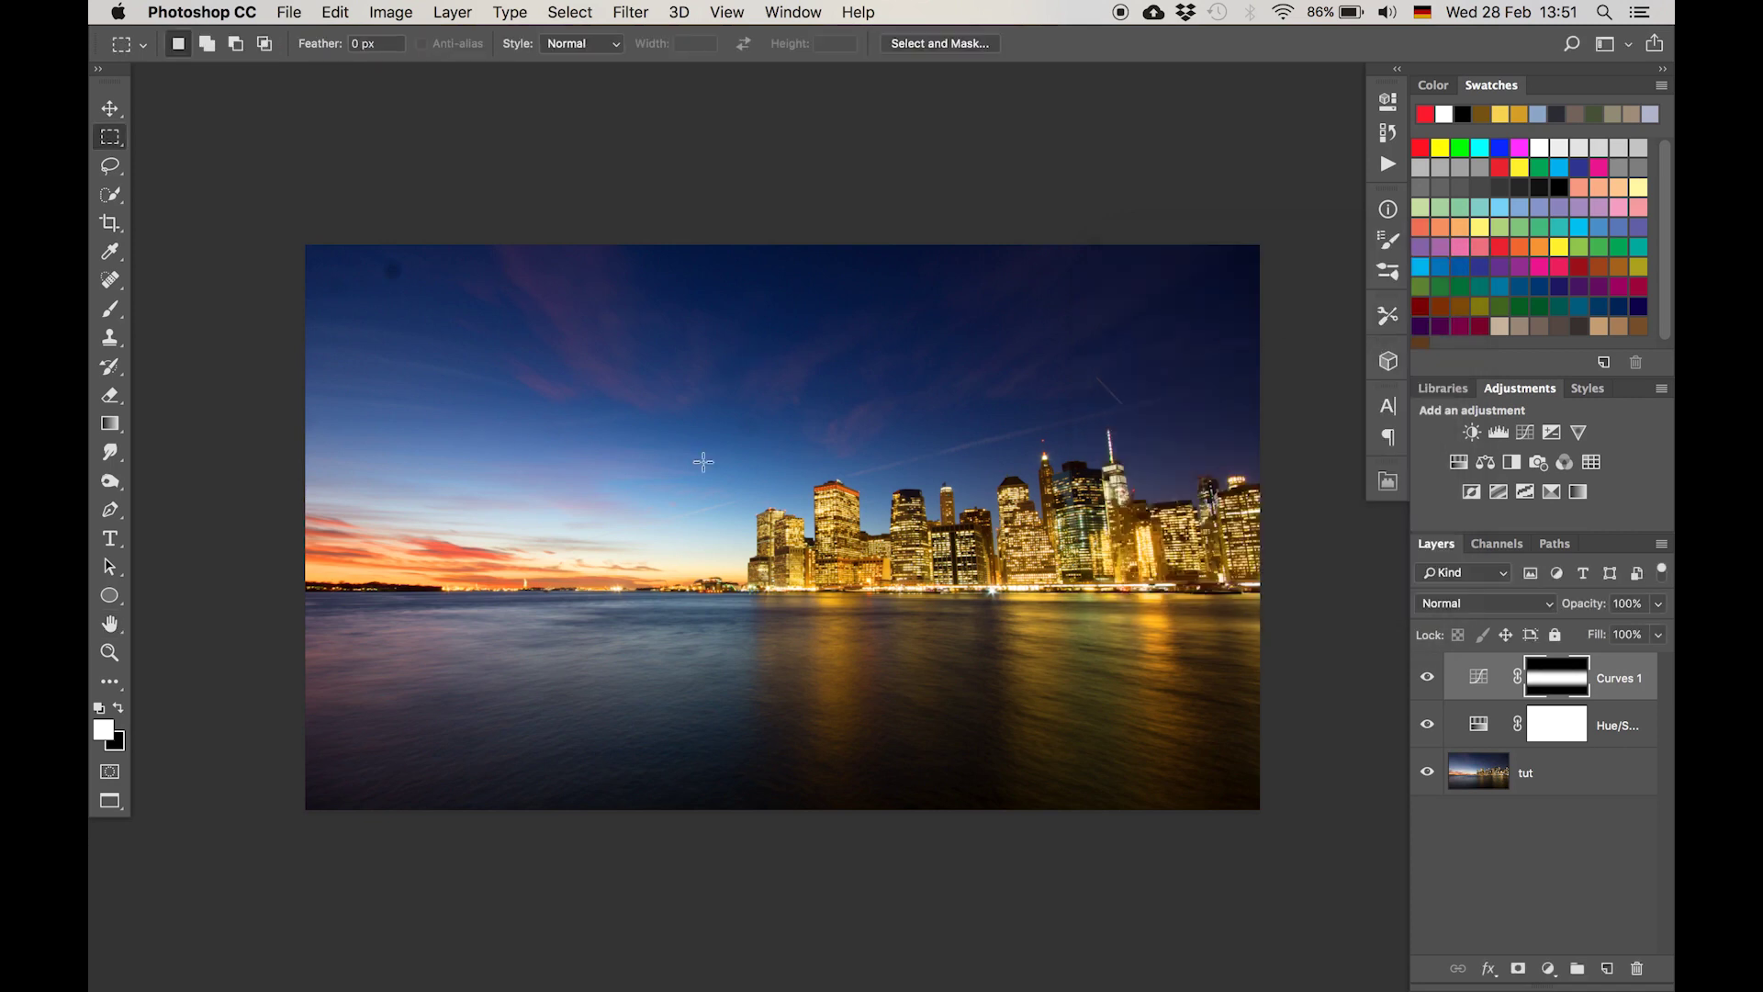
Toggle the Curves 1 centre brightening on and off to compare its effect
click(1428, 678)
click(1430, 678)
click(1430, 677)
click(1430, 678)
click(1430, 678)
click(1429, 678)
click(1429, 678)
click(1429, 678)
click(1429, 678)
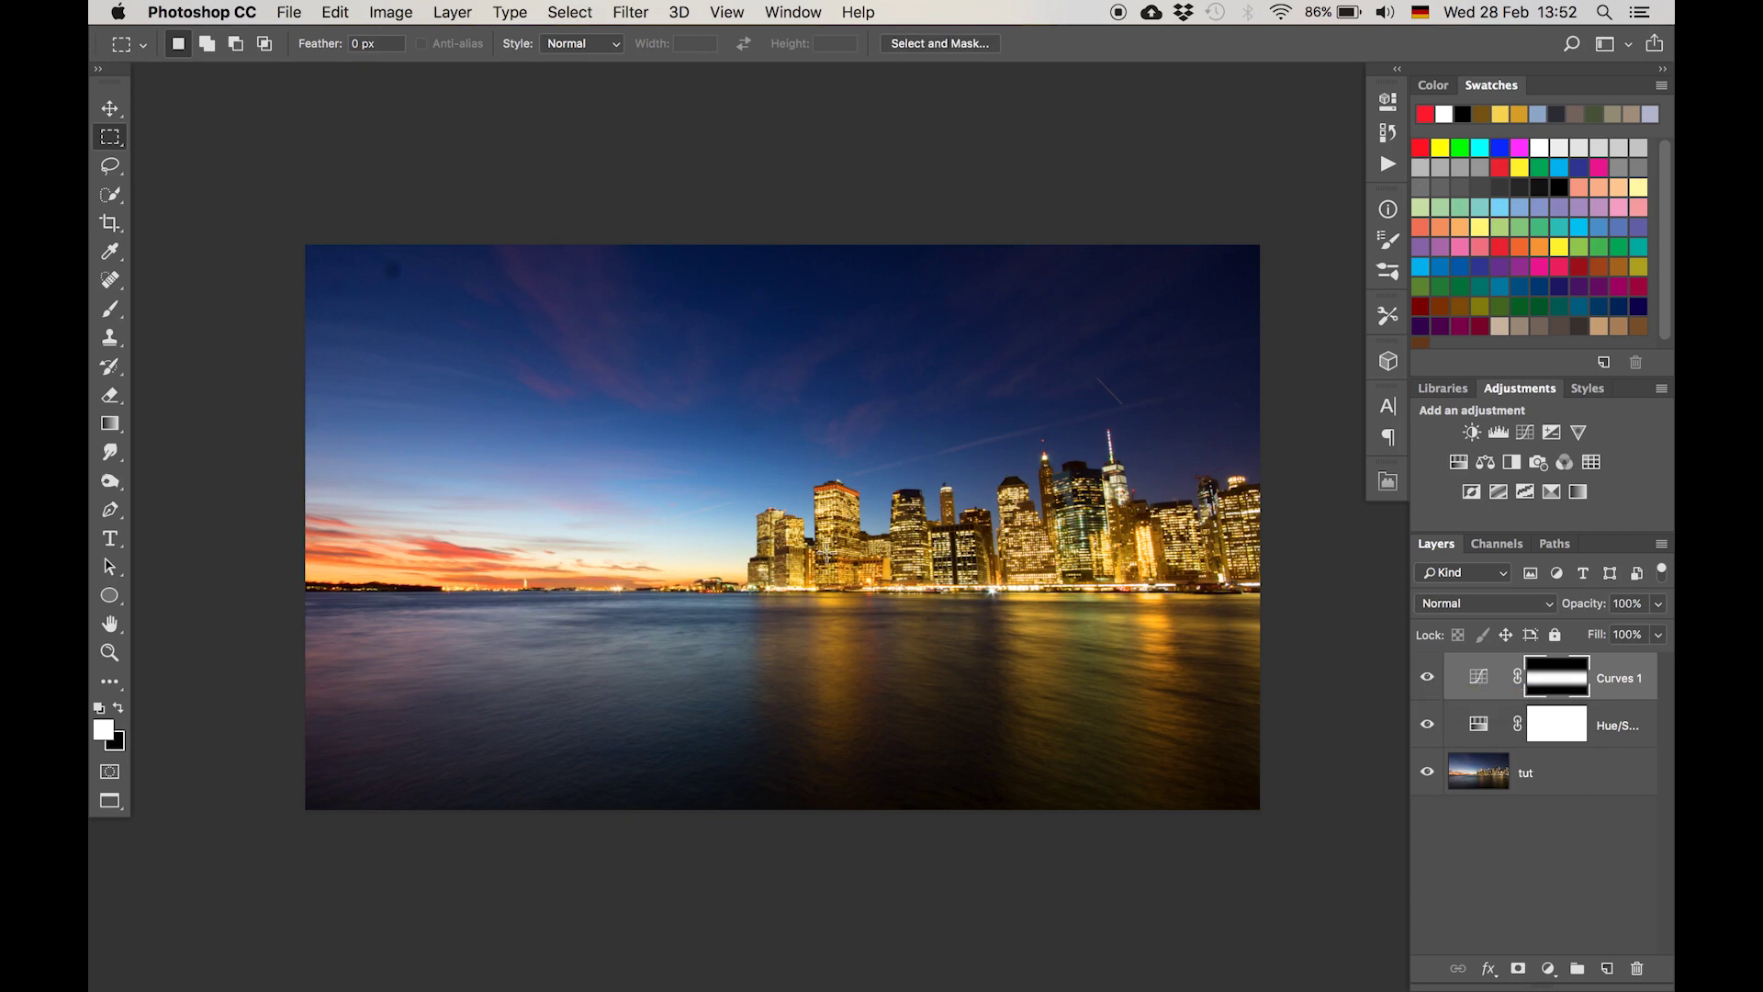
Zoom into the skyline and compare the +43 saturation boost, leaving it on
key(super+plus)
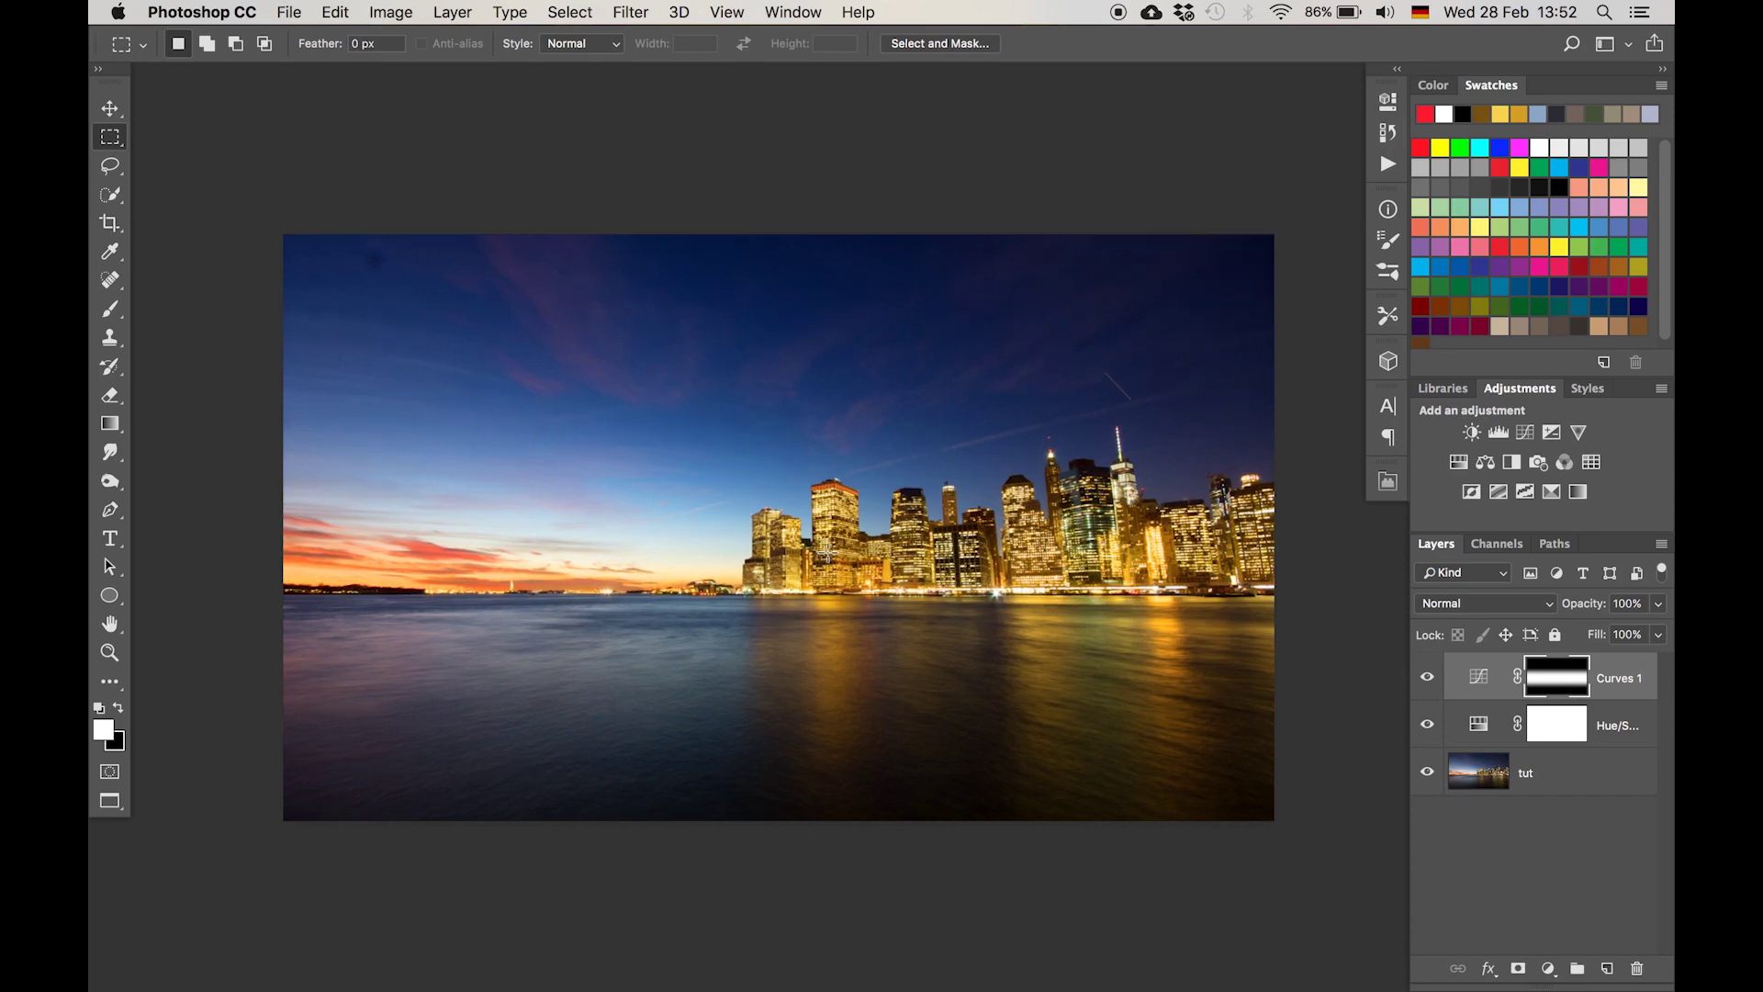
scroll(828, 552, right, 5)
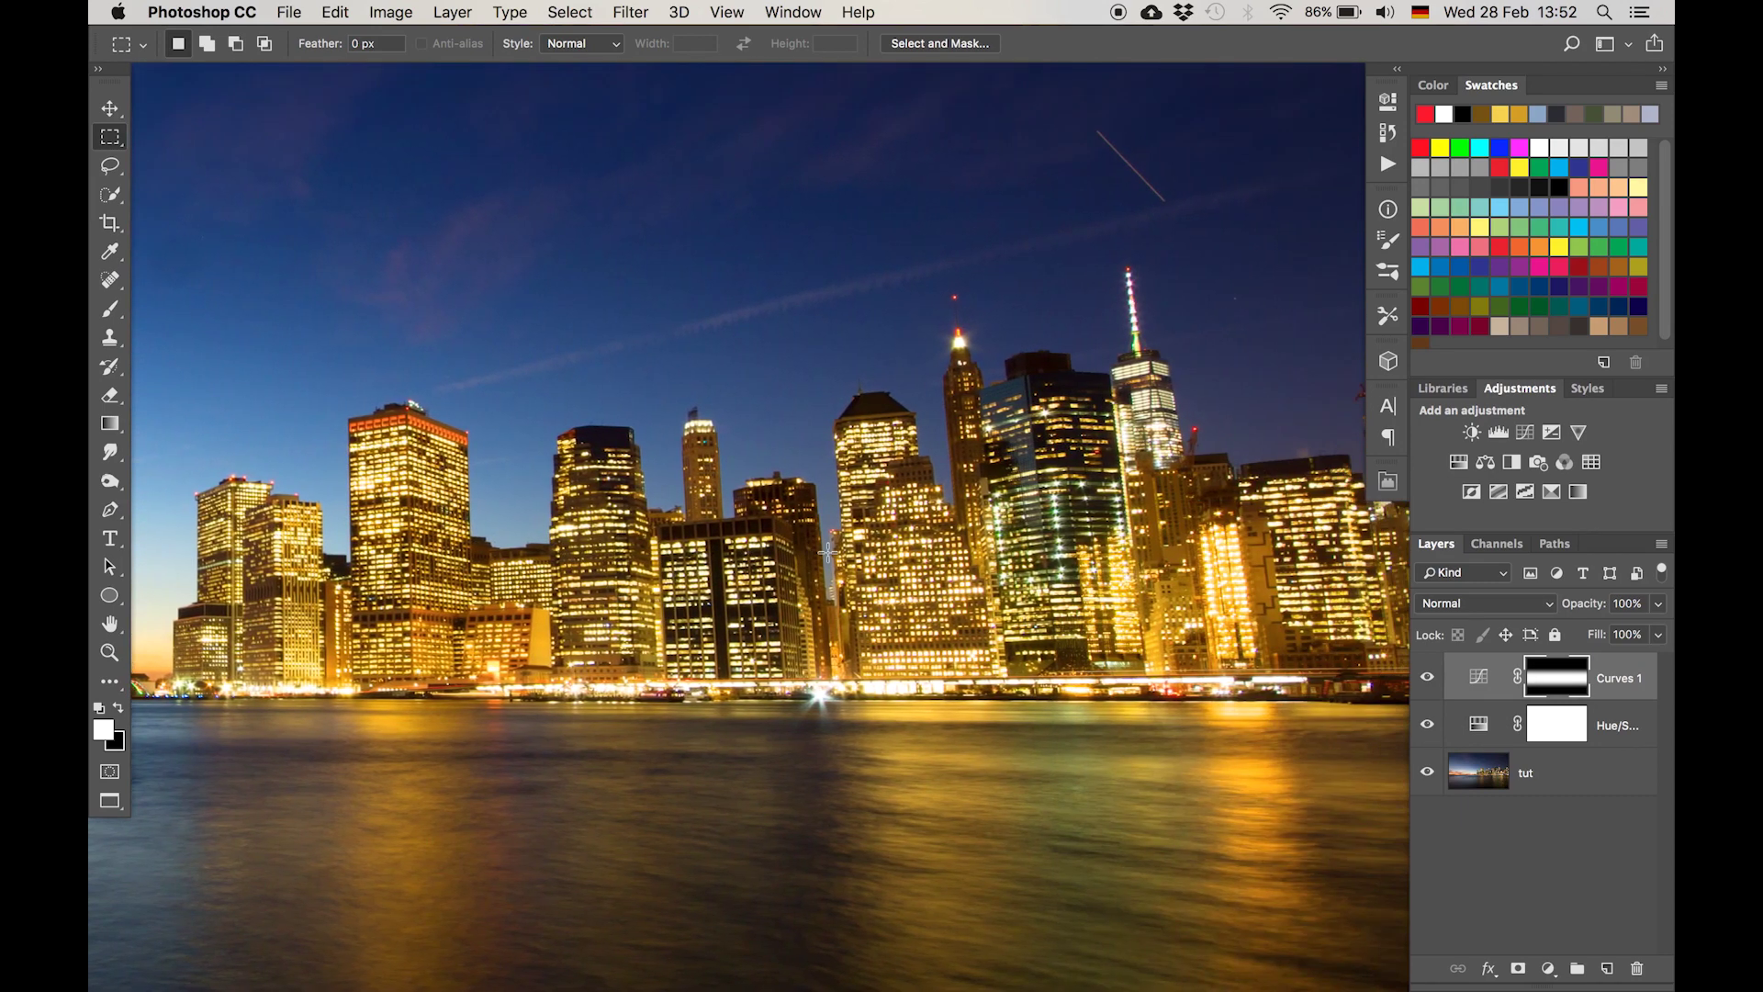
click(1428, 727)
click(1428, 727)
click(1428, 727)
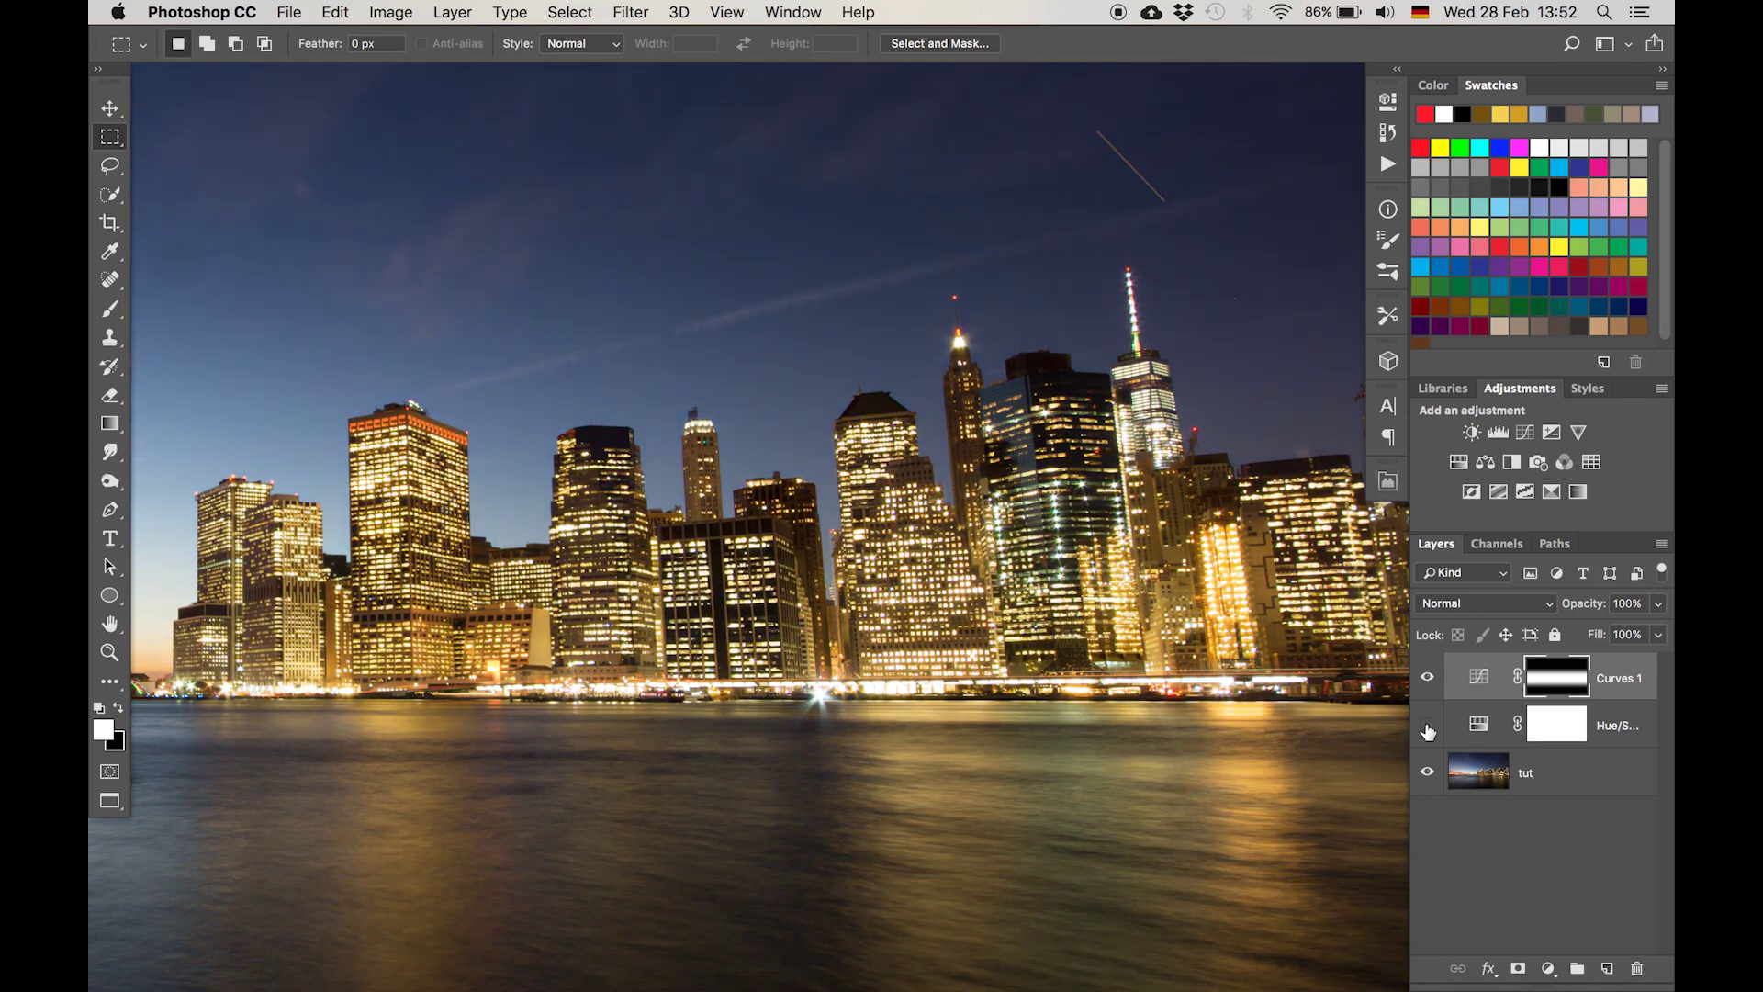
click(1428, 727)
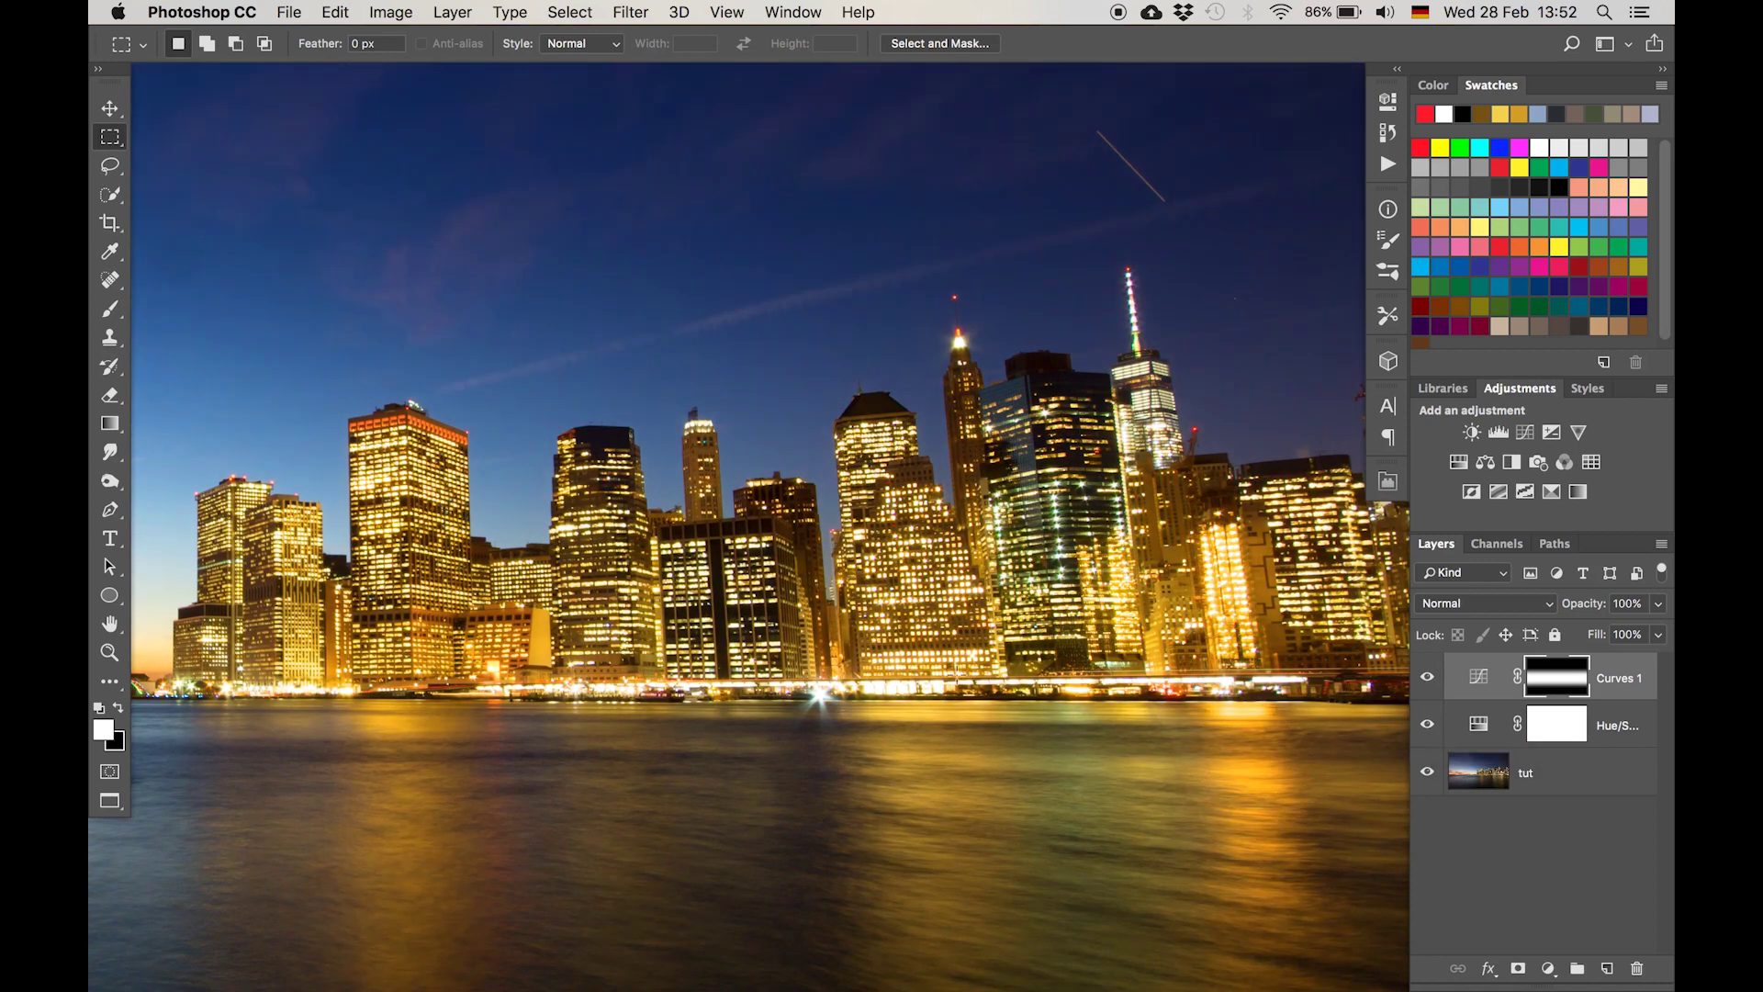
scroll(952, 675, right, 3)
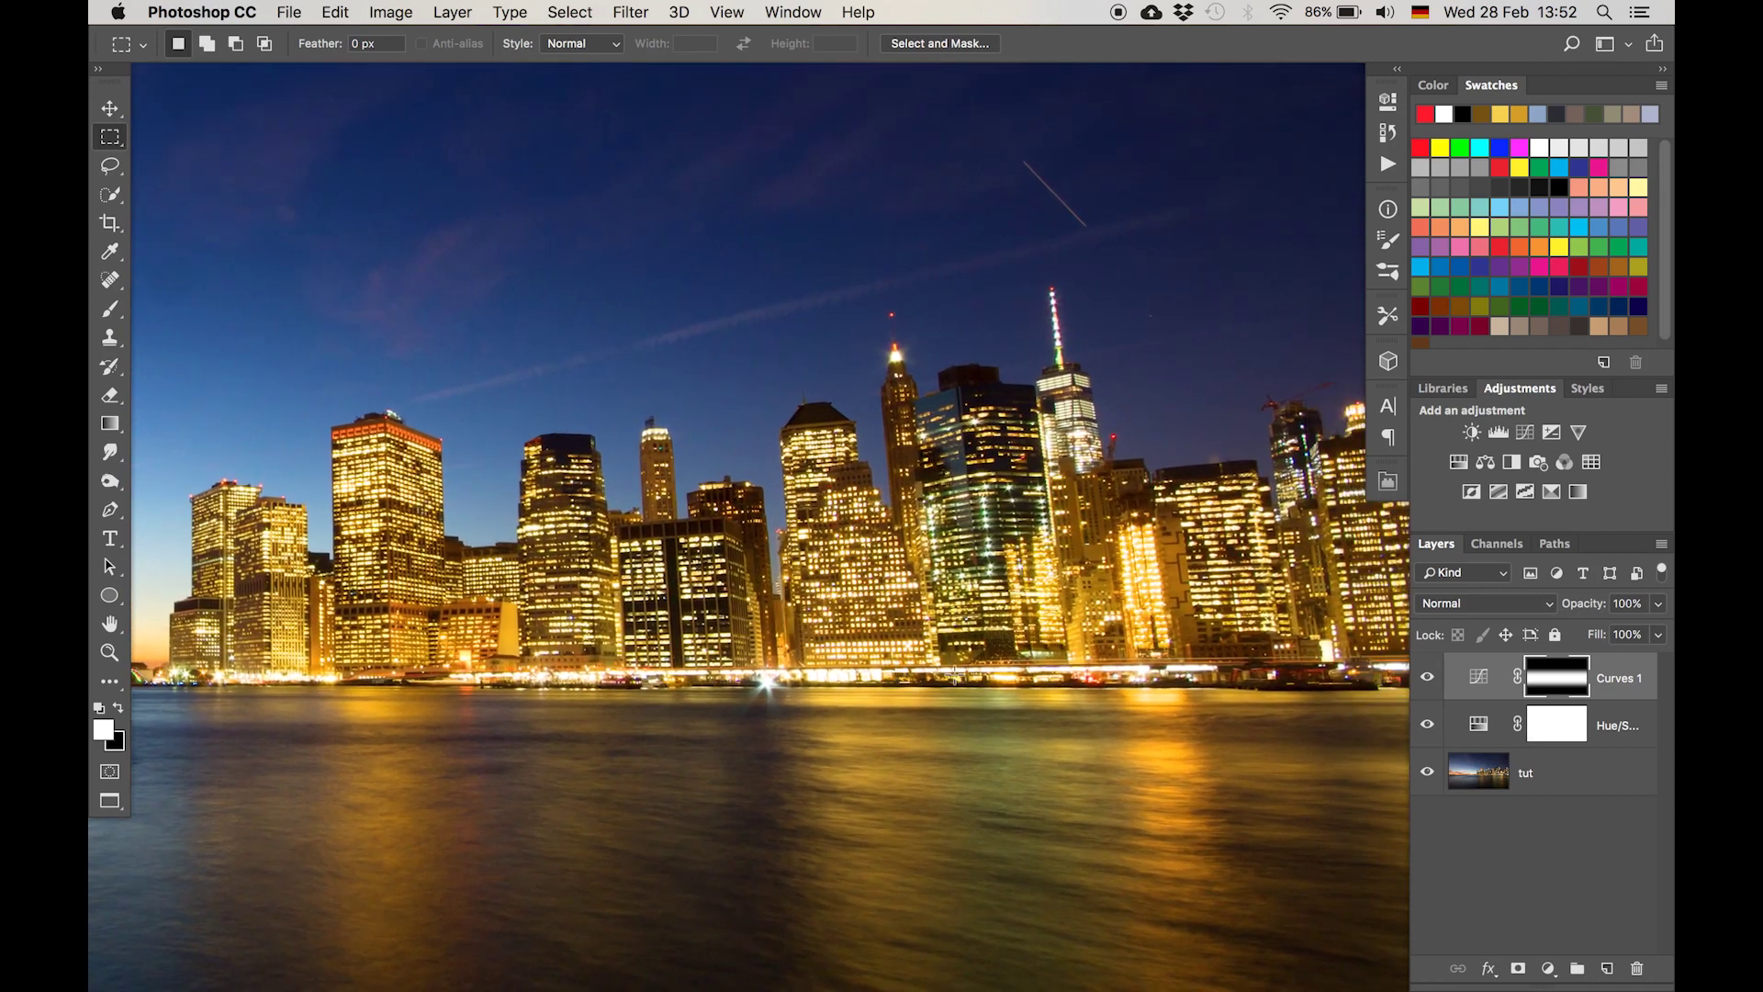
scroll(950, 679, down, 2)
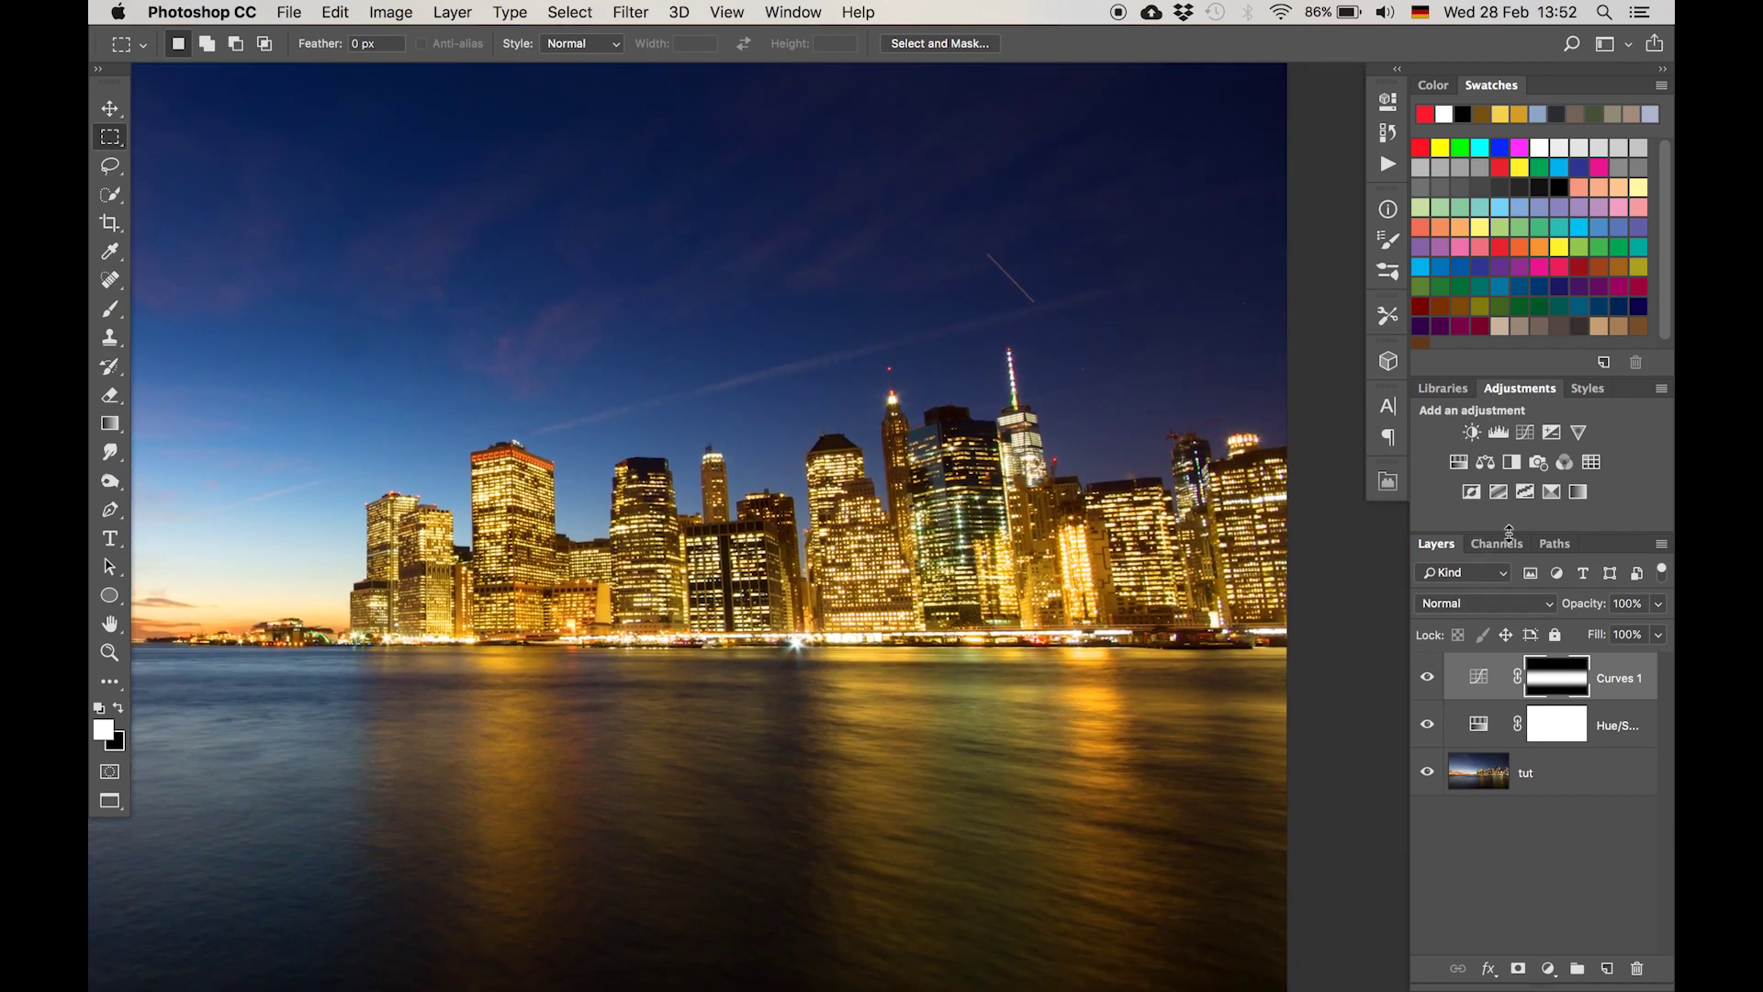
Add a Hue/Saturation layer targeting Yellows that desaturates and lightens them
click(1458, 462)
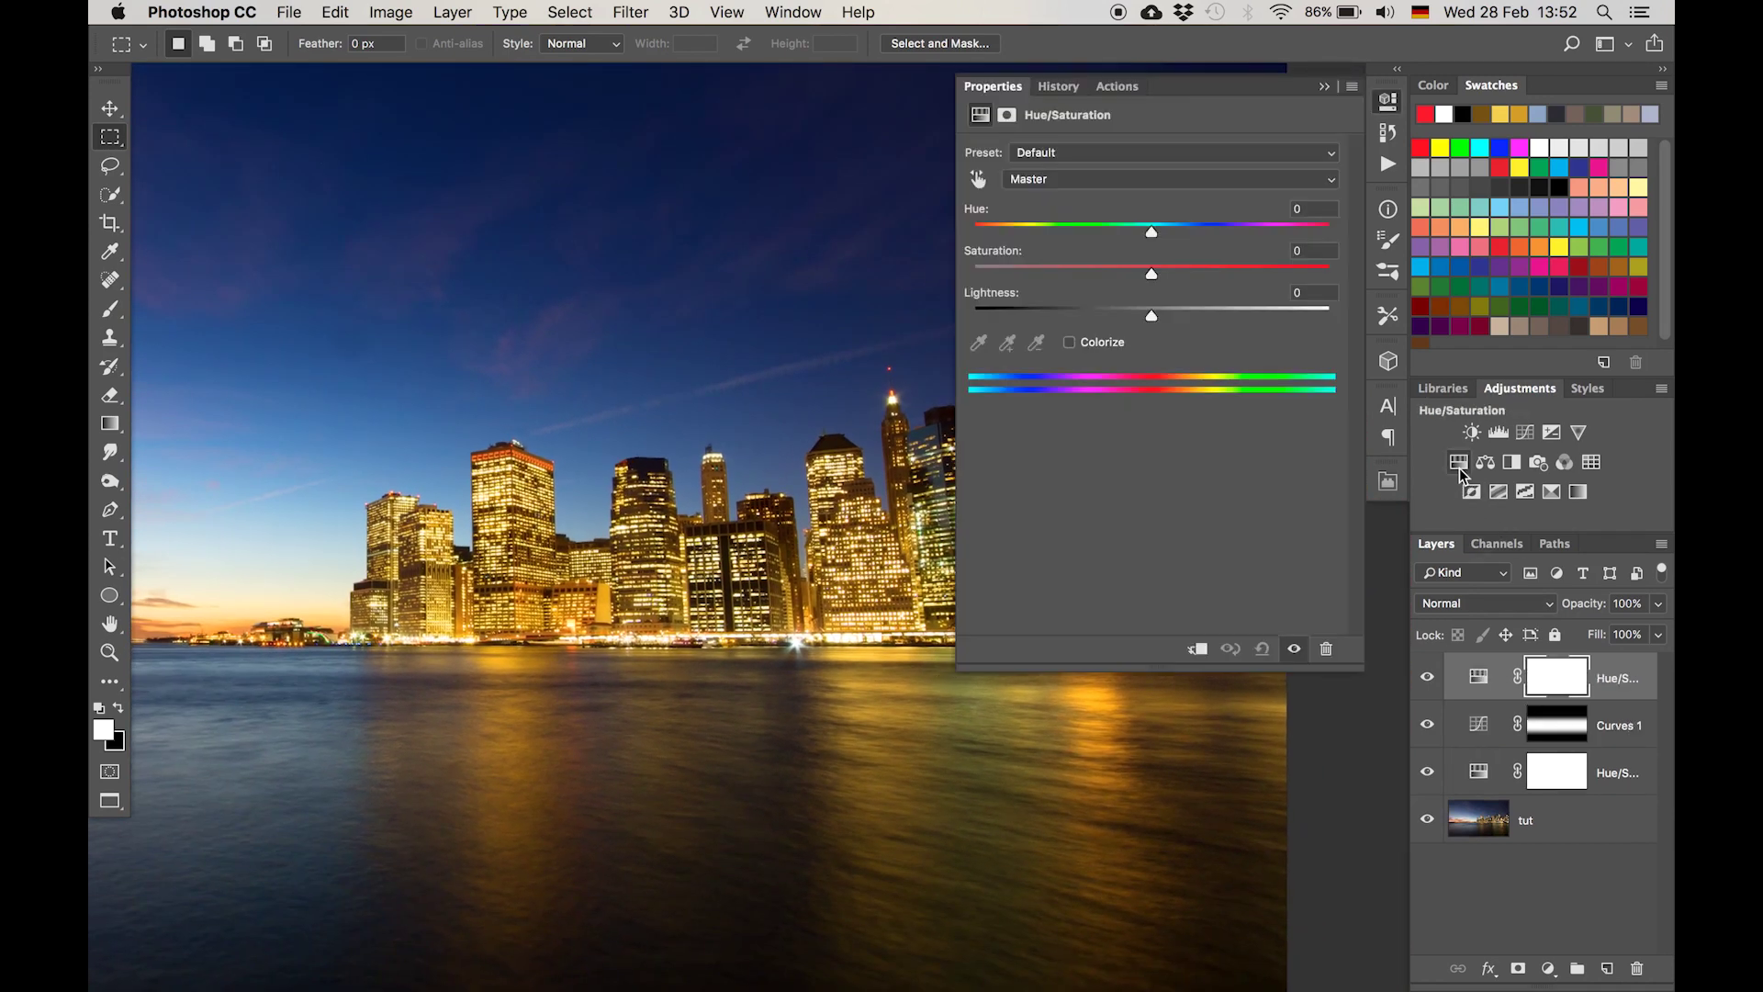
click(1083, 179)
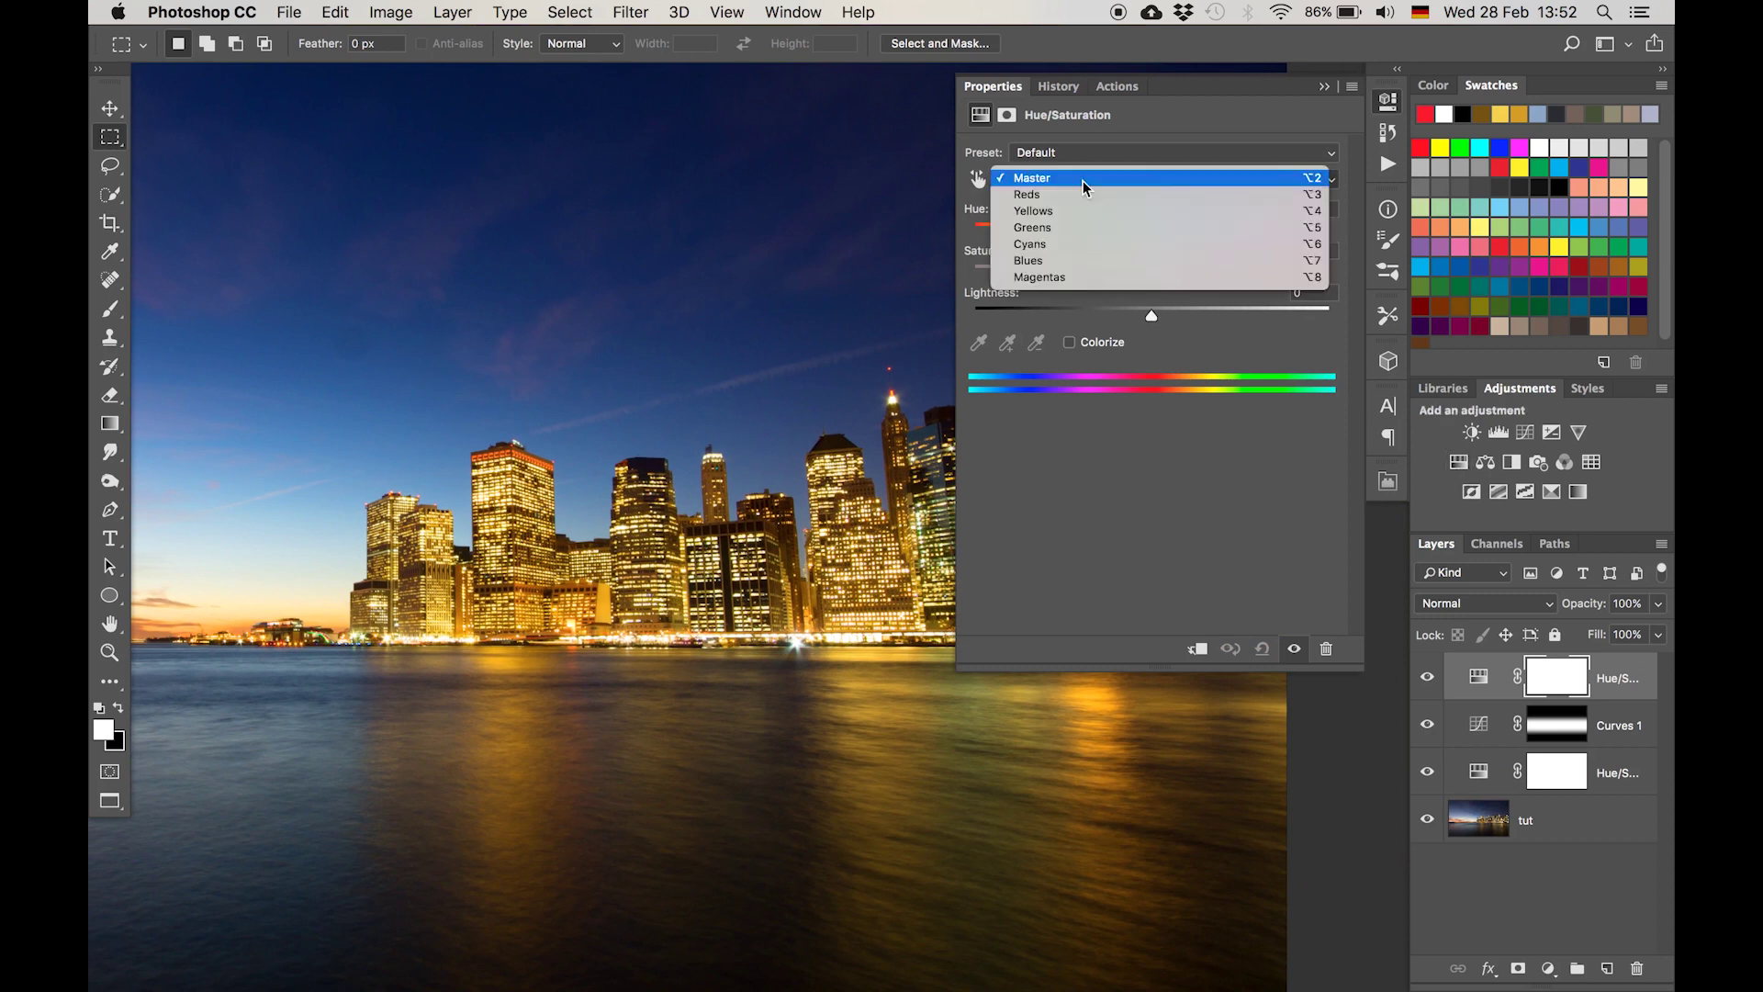
click(1078, 209)
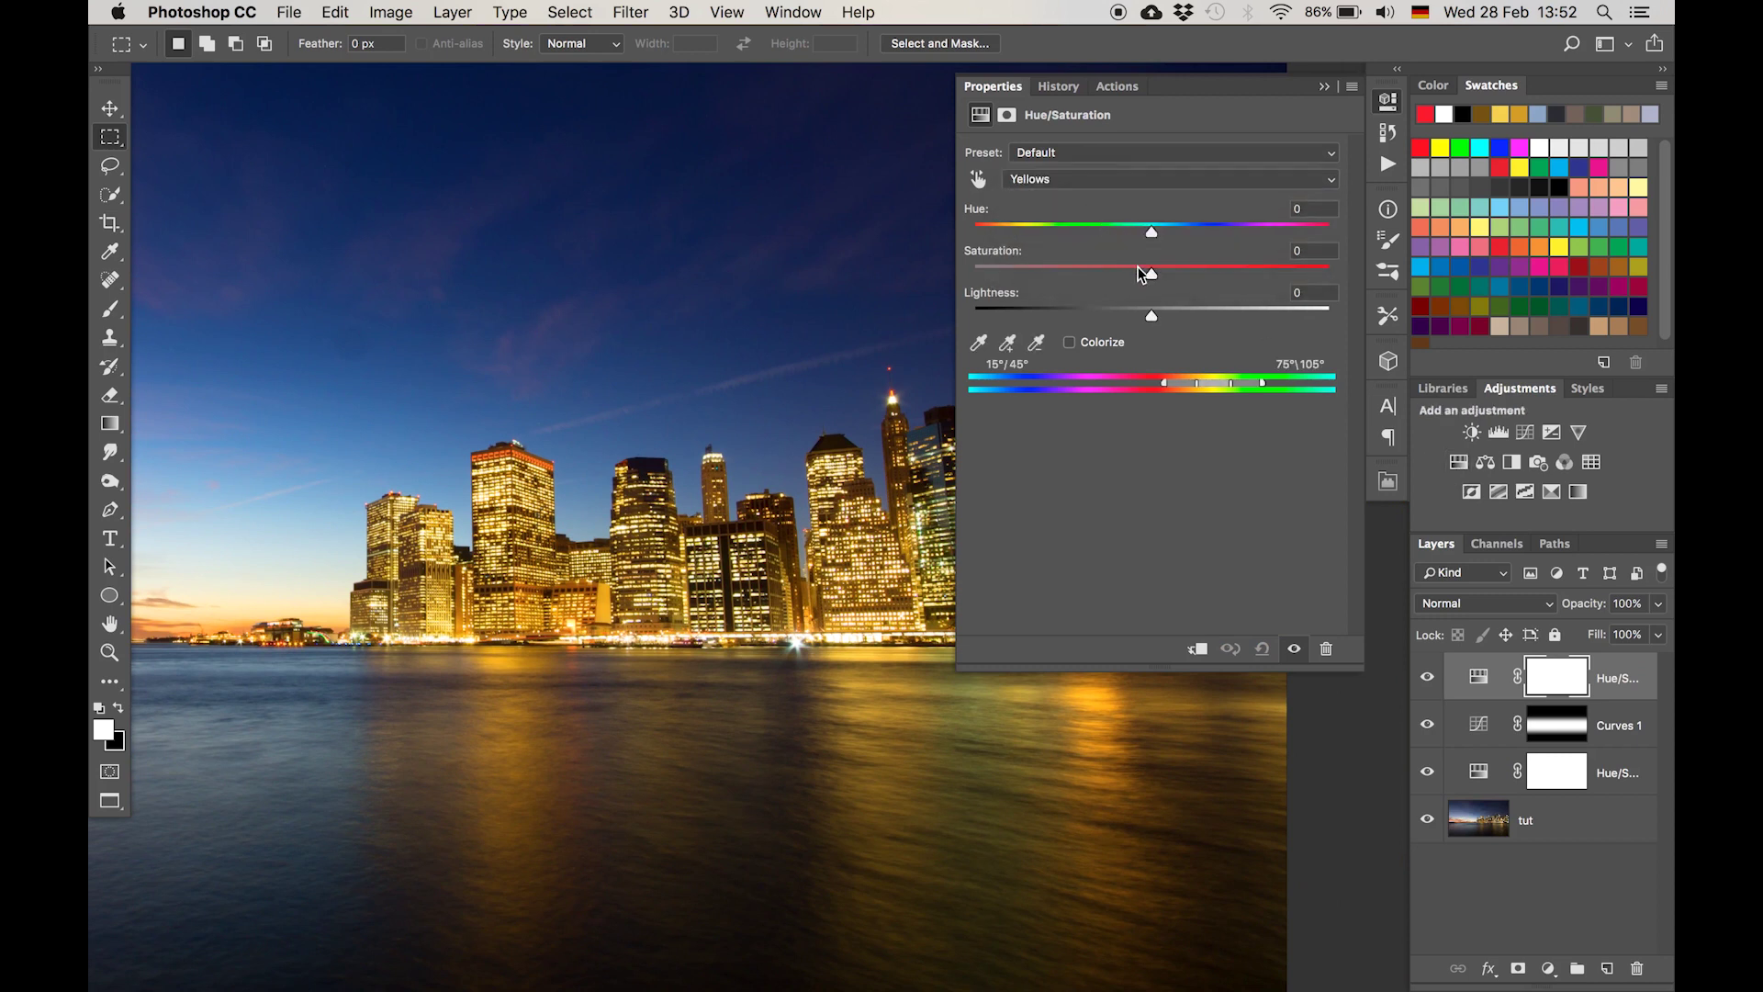
drag(1152, 274, 1204, 315)
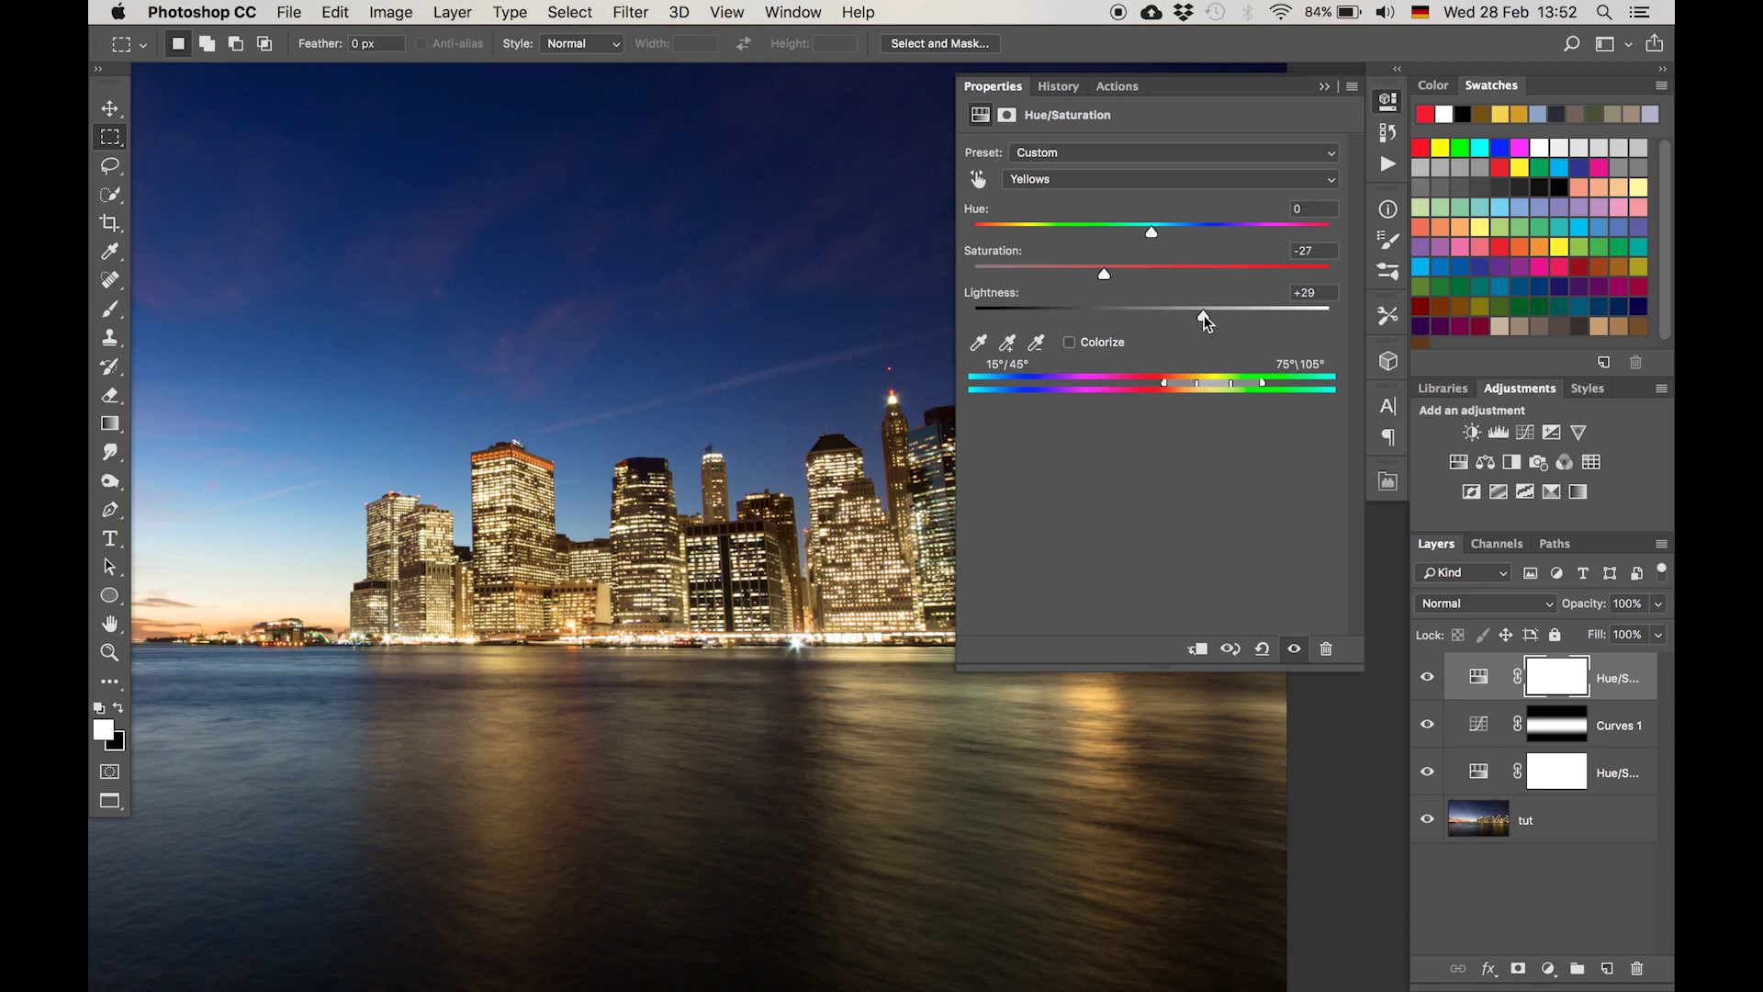
click(1323, 86)
Toggle the yellow adjustment's visibility repeatedly to compare before and after
click(1428, 678)
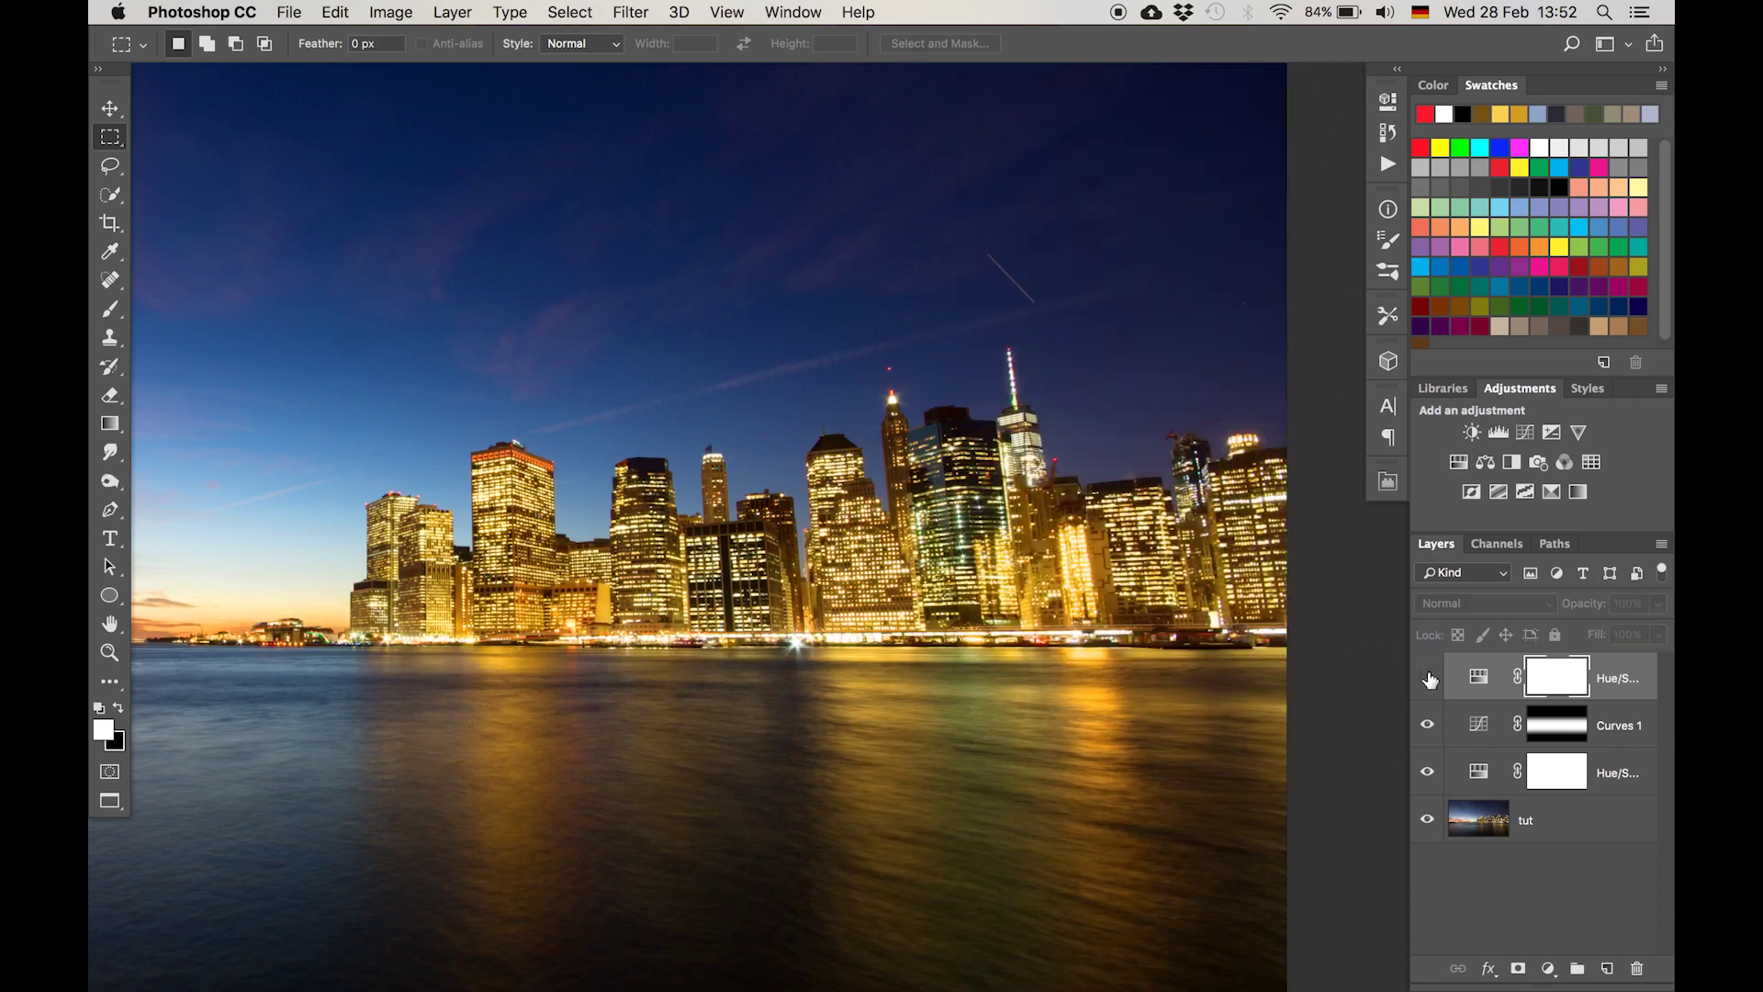
click(1428, 678)
click(1428, 677)
click(1428, 678)
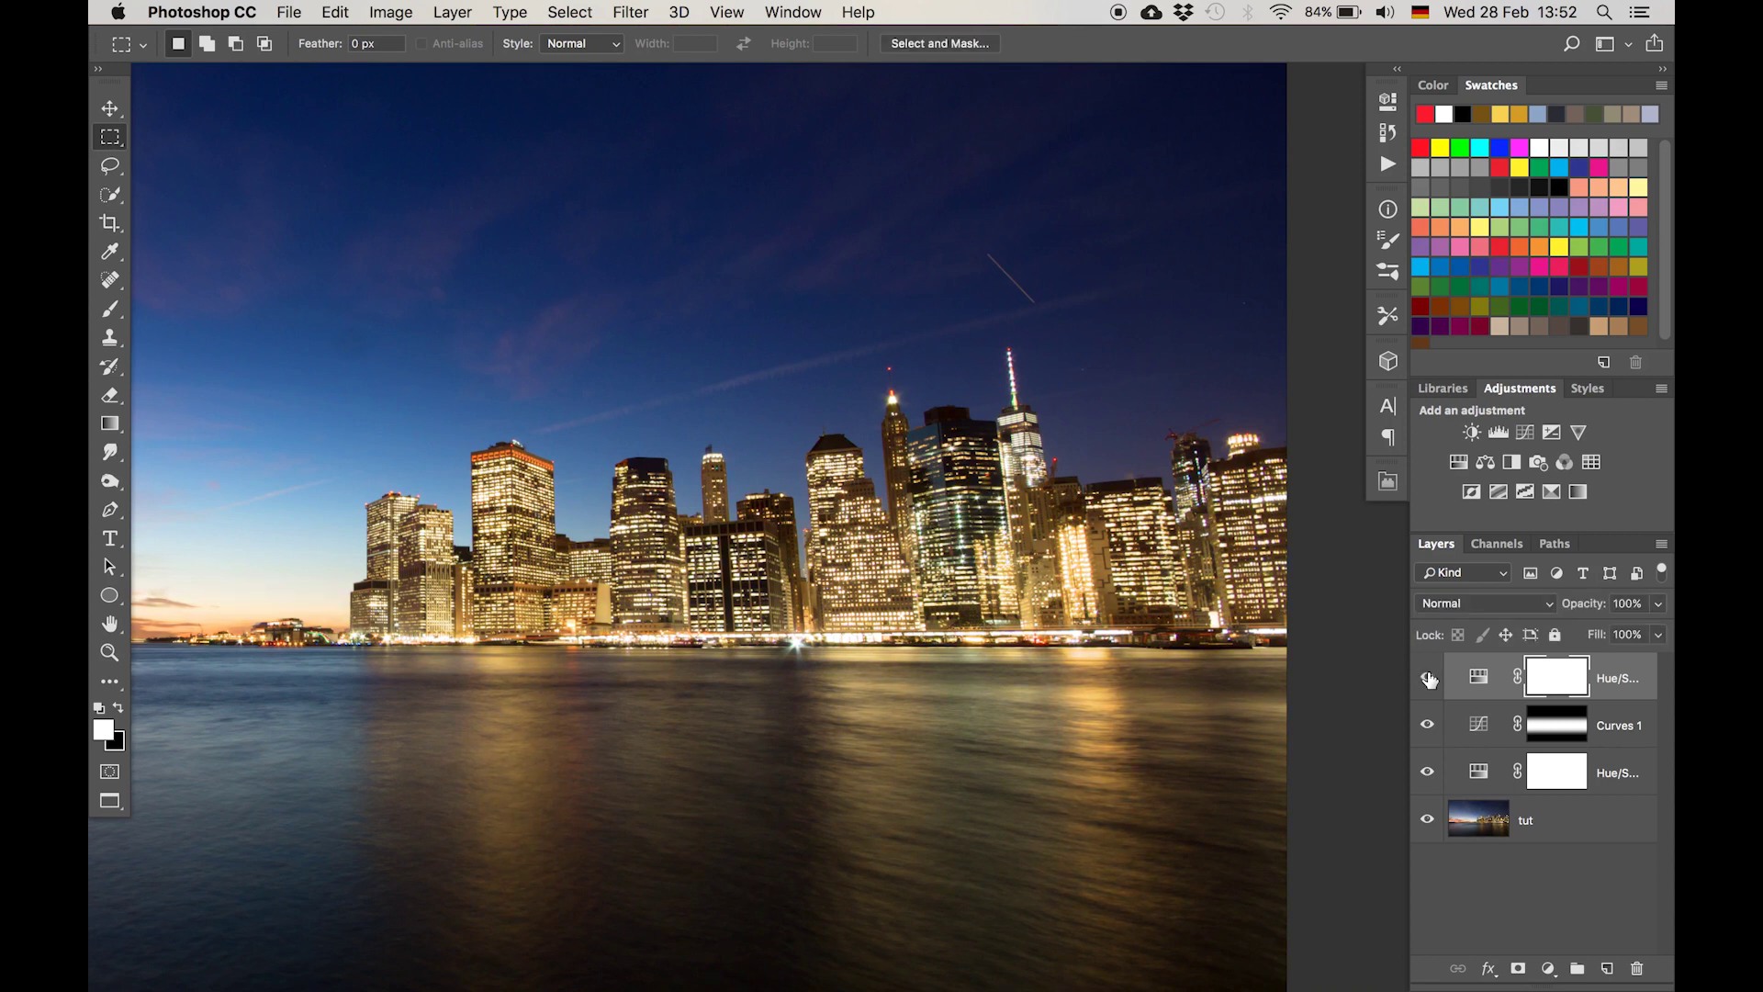
click(1428, 678)
click(1428, 678)
click(1428, 677)
click(1428, 678)
click(1428, 677)
click(1428, 677)
Compare the left side of the photo again, then invert the mask to black
scroll(695, 623, down, 5)
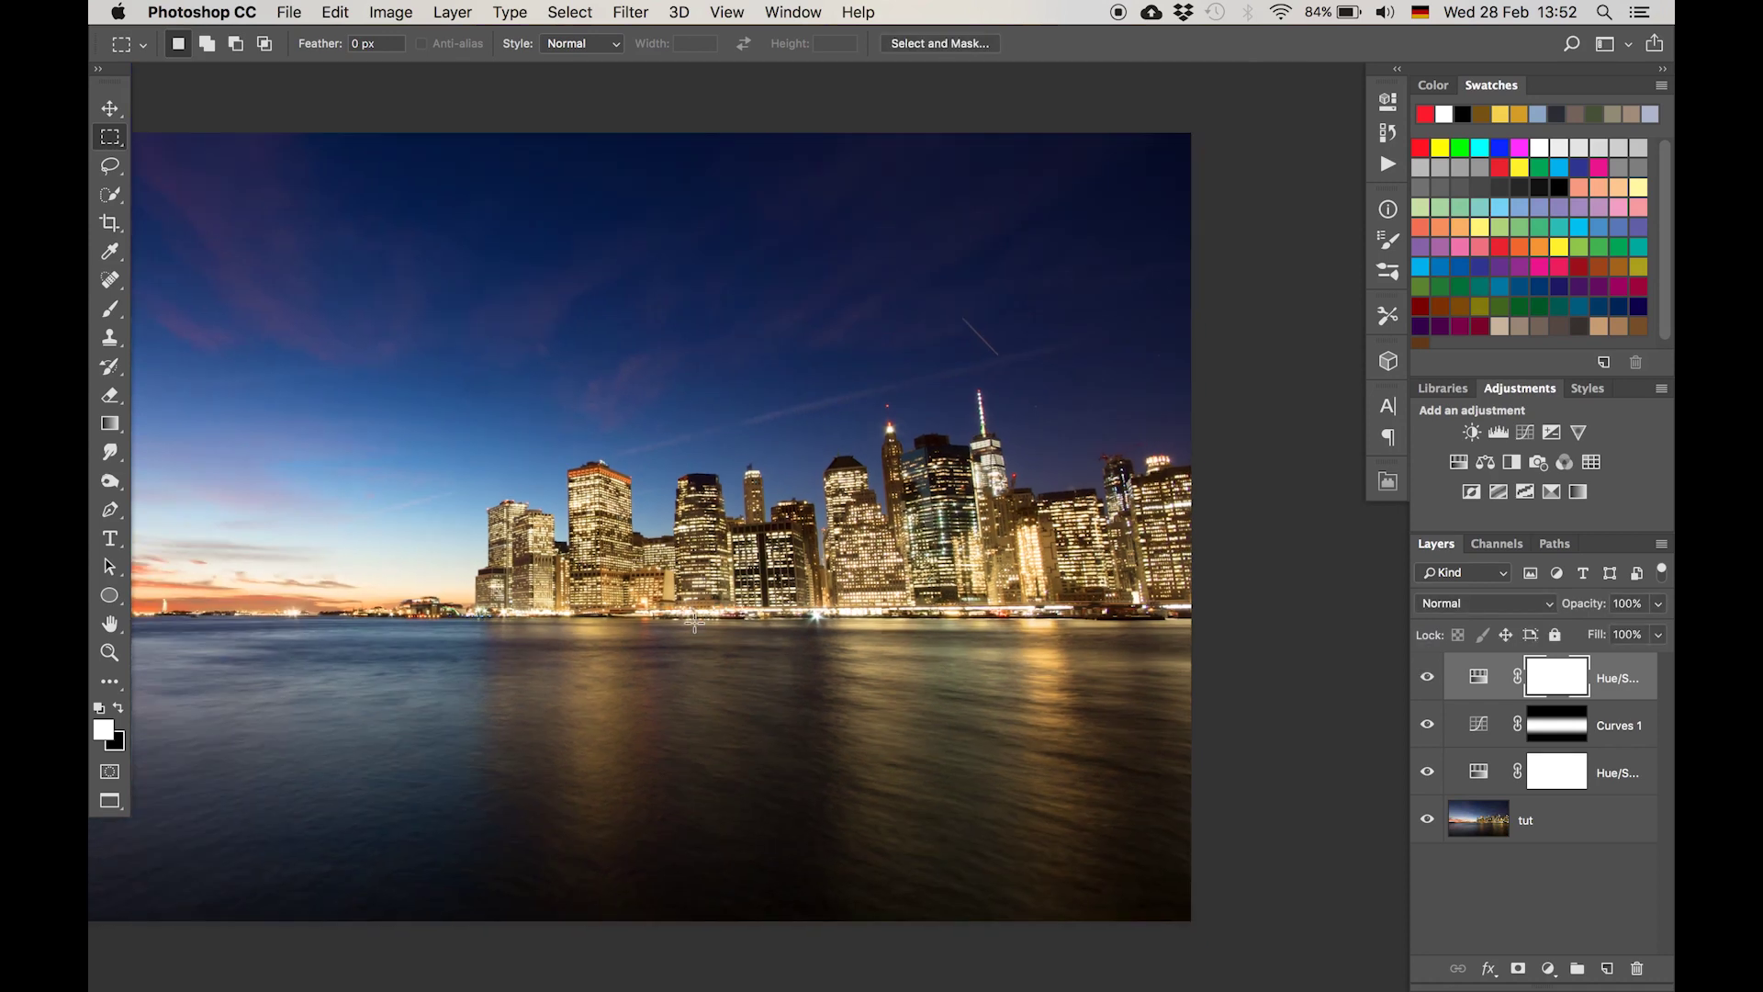
drag(695, 623, 989, 584)
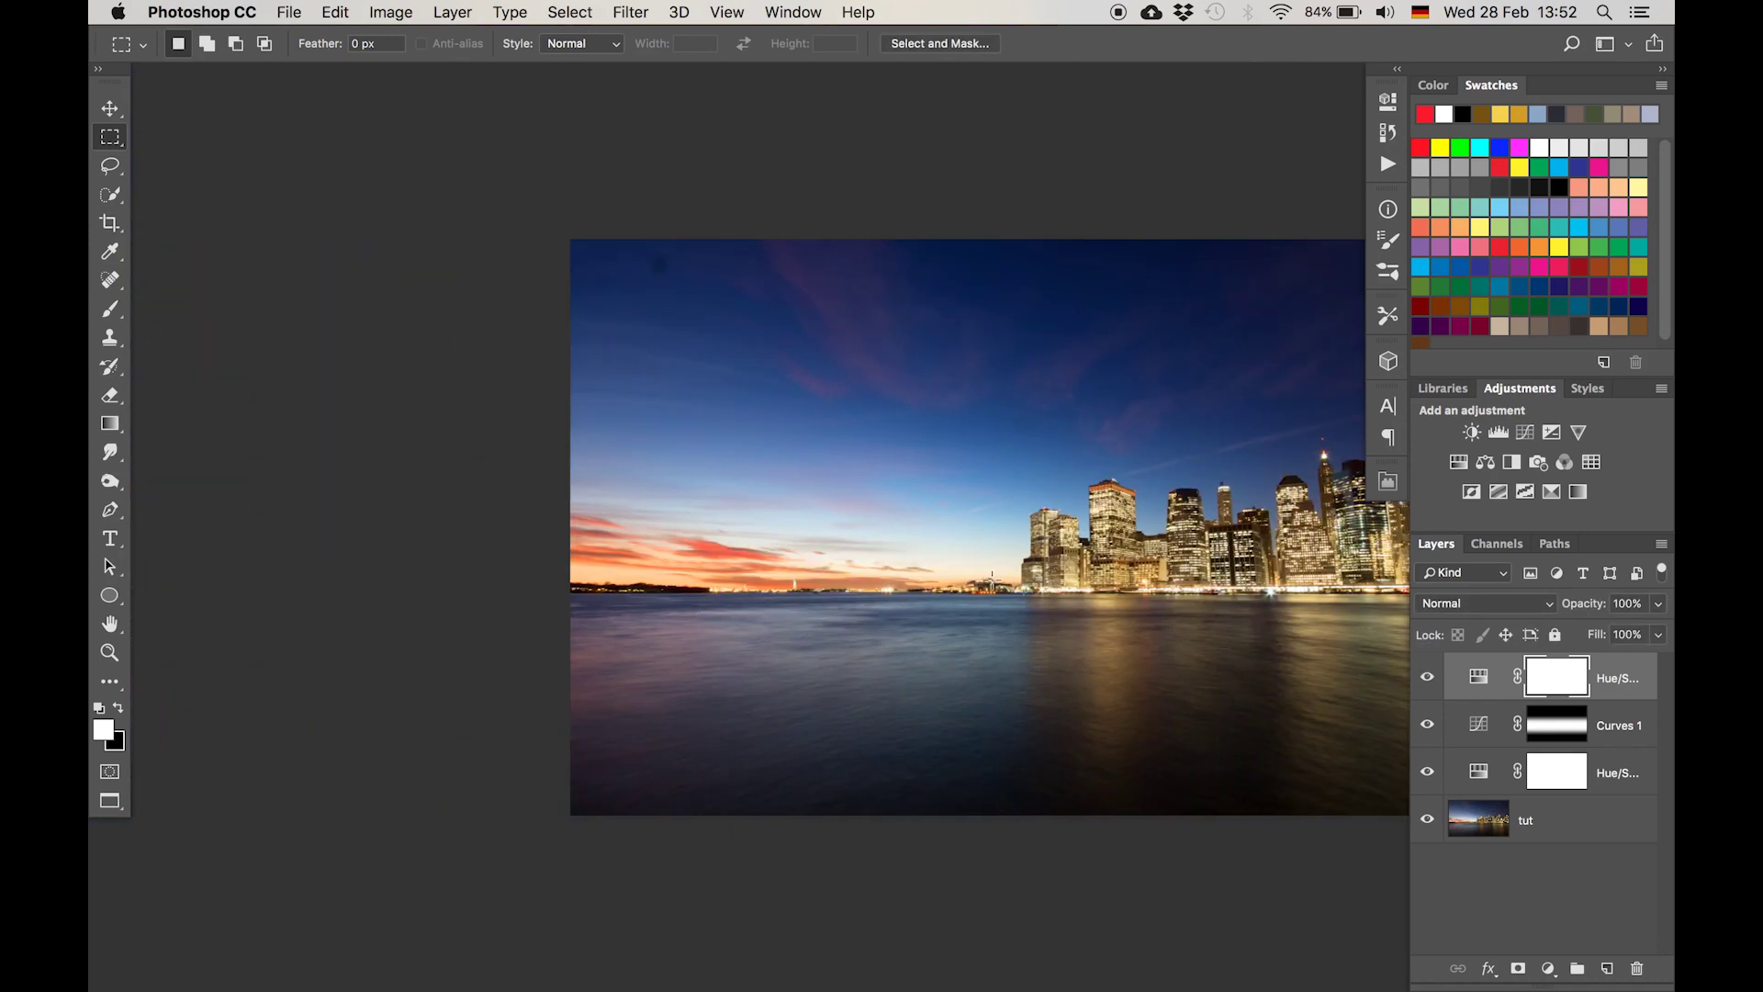
click(1428, 680)
click(1428, 679)
click(1427, 679)
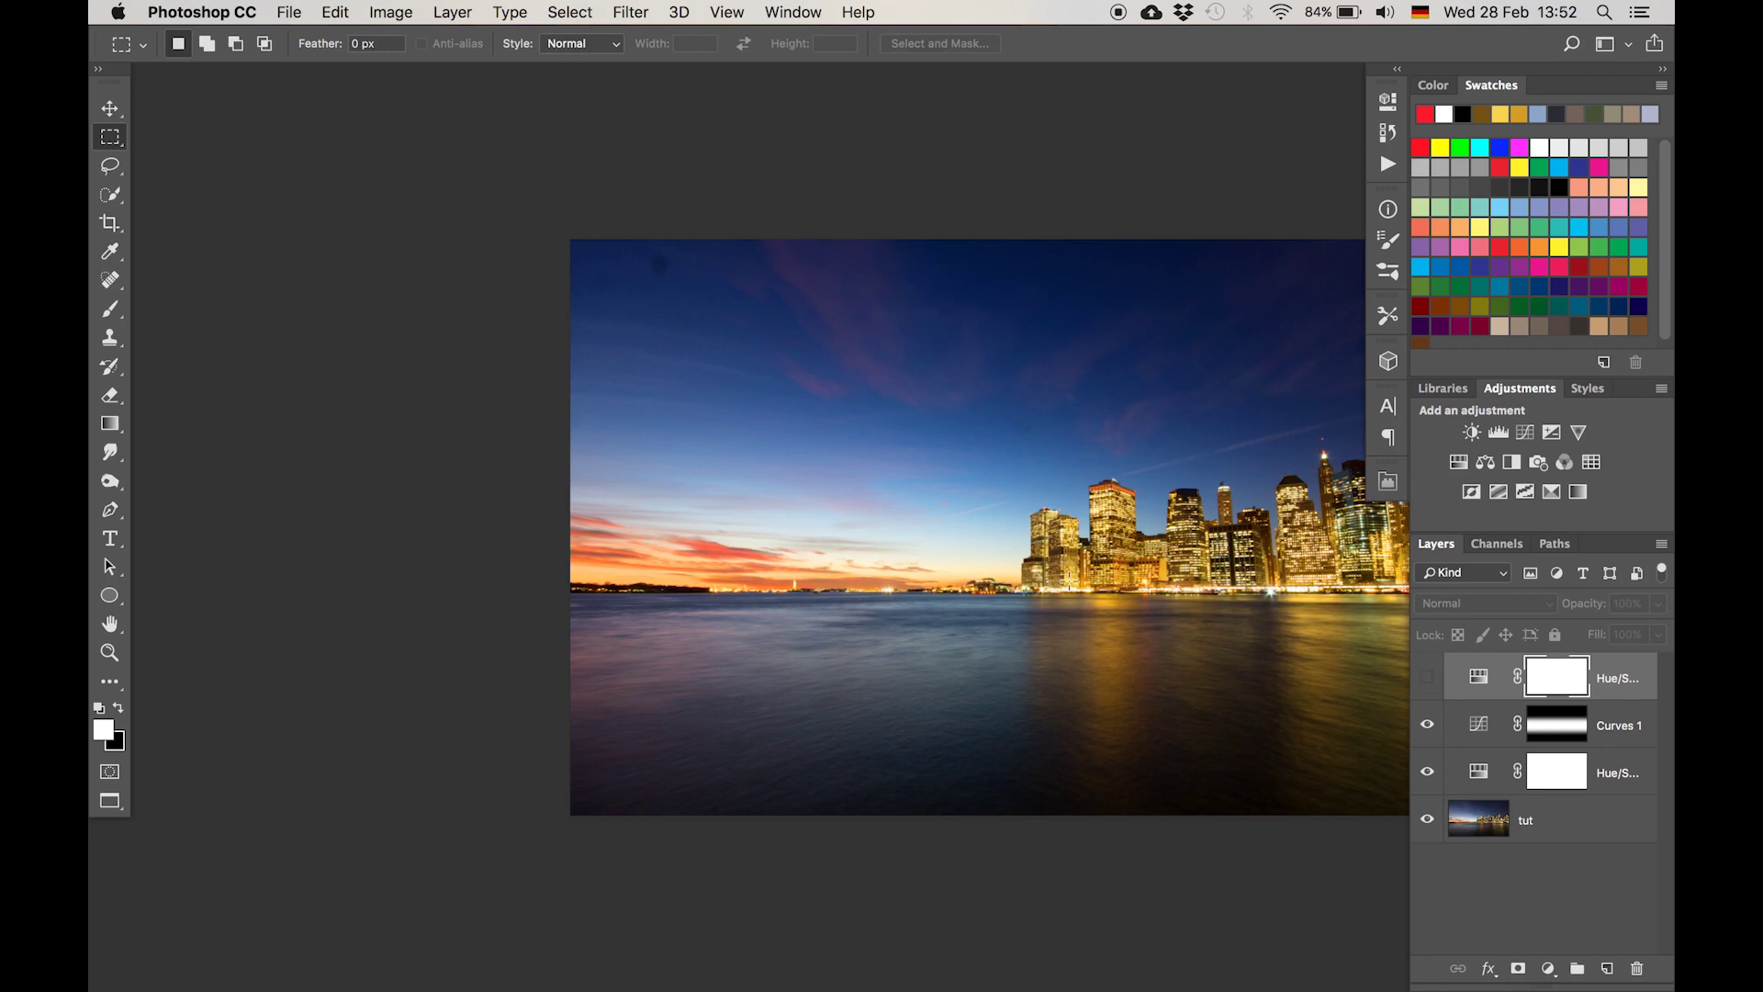
scroll(1124, 611, right, 10)
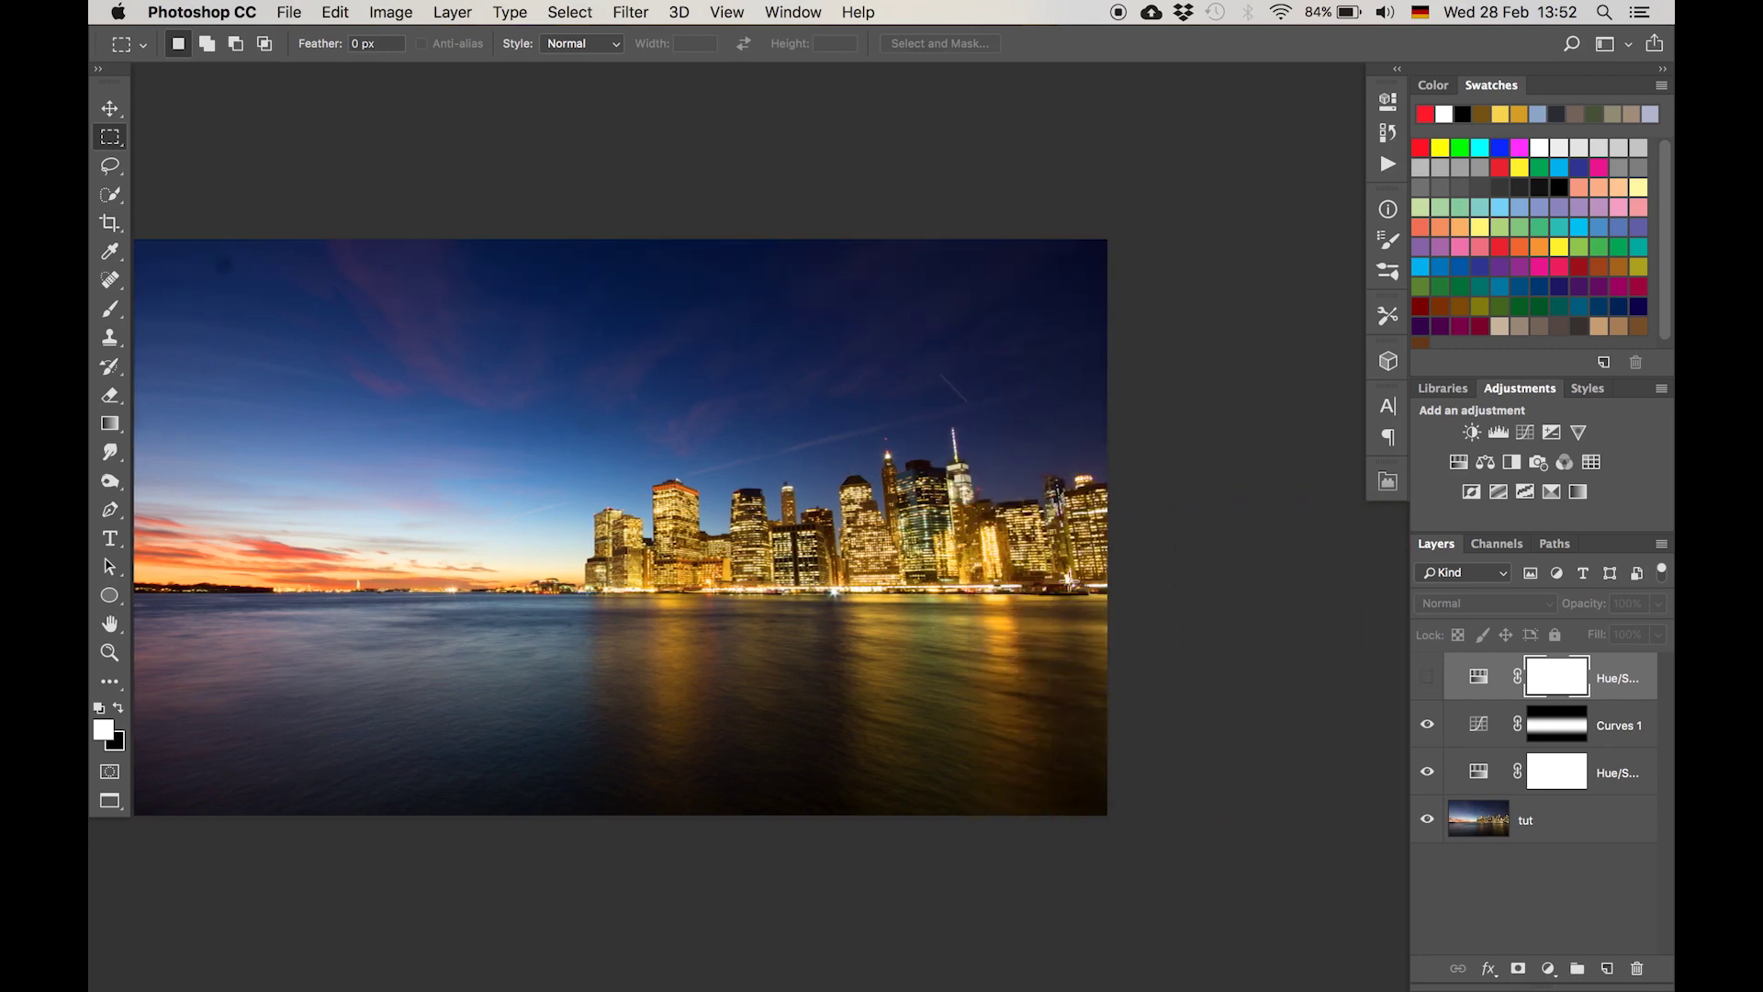
key(super+i)
Paint white with a large brush over the lit skyline buildings and water reflection
key(b)
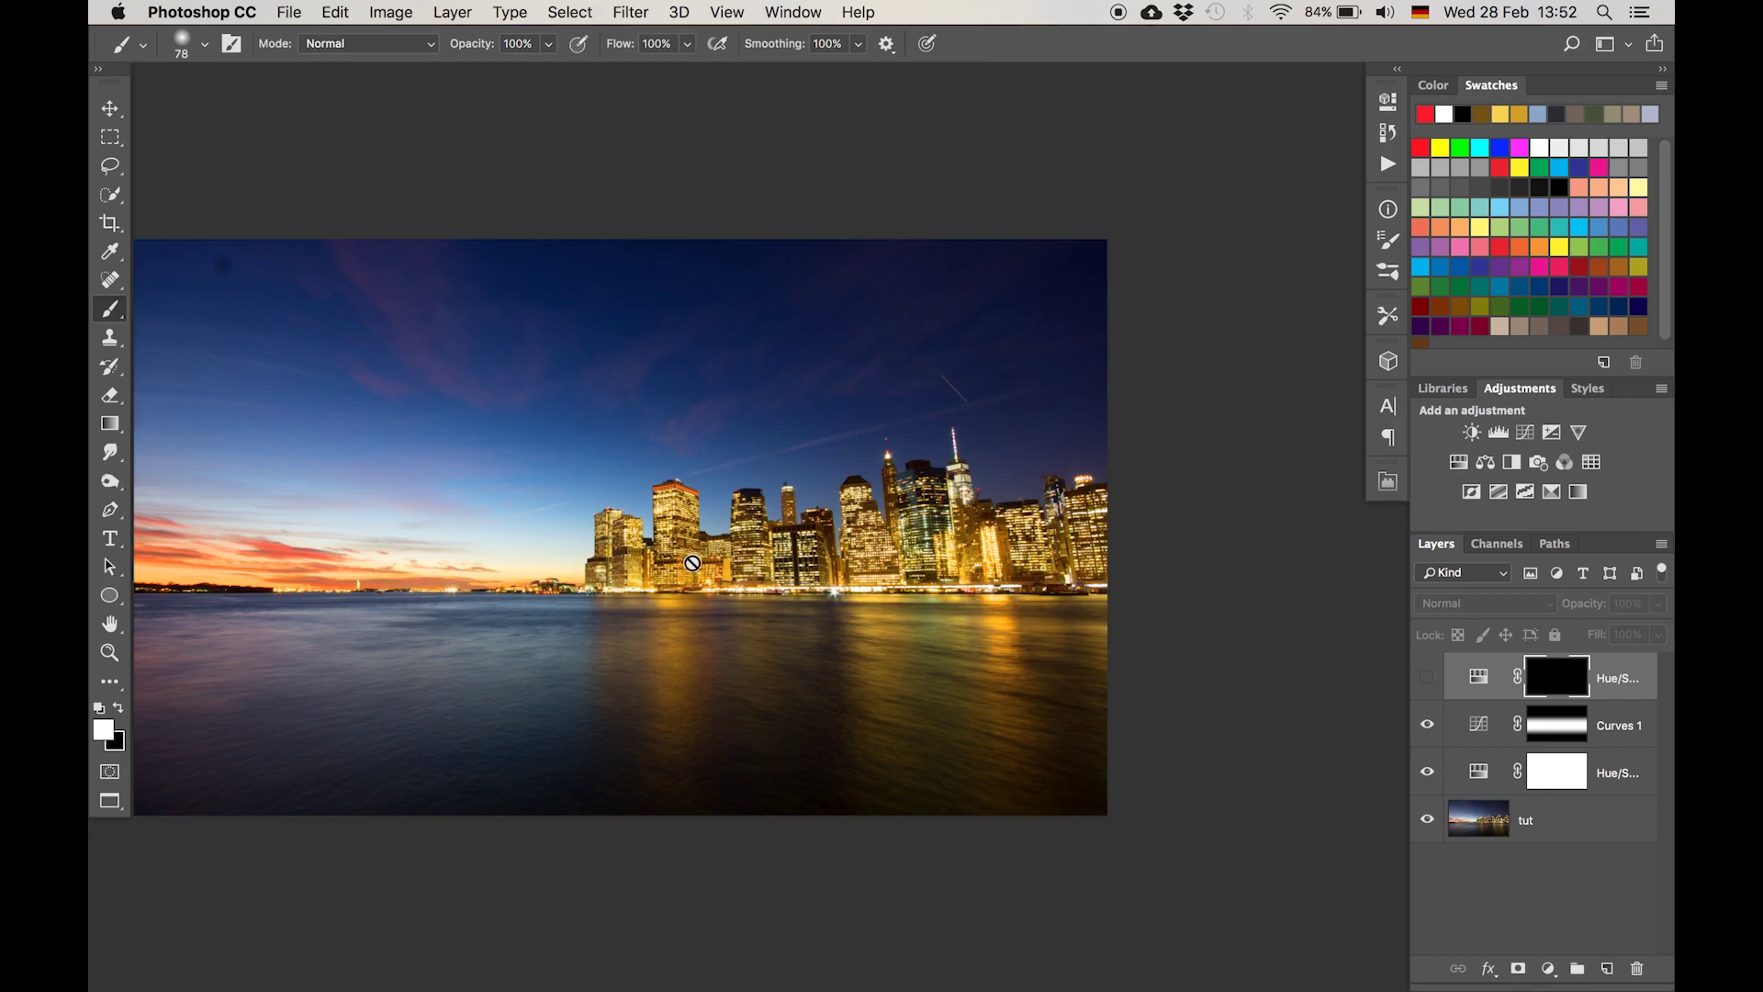
click(1427, 677)
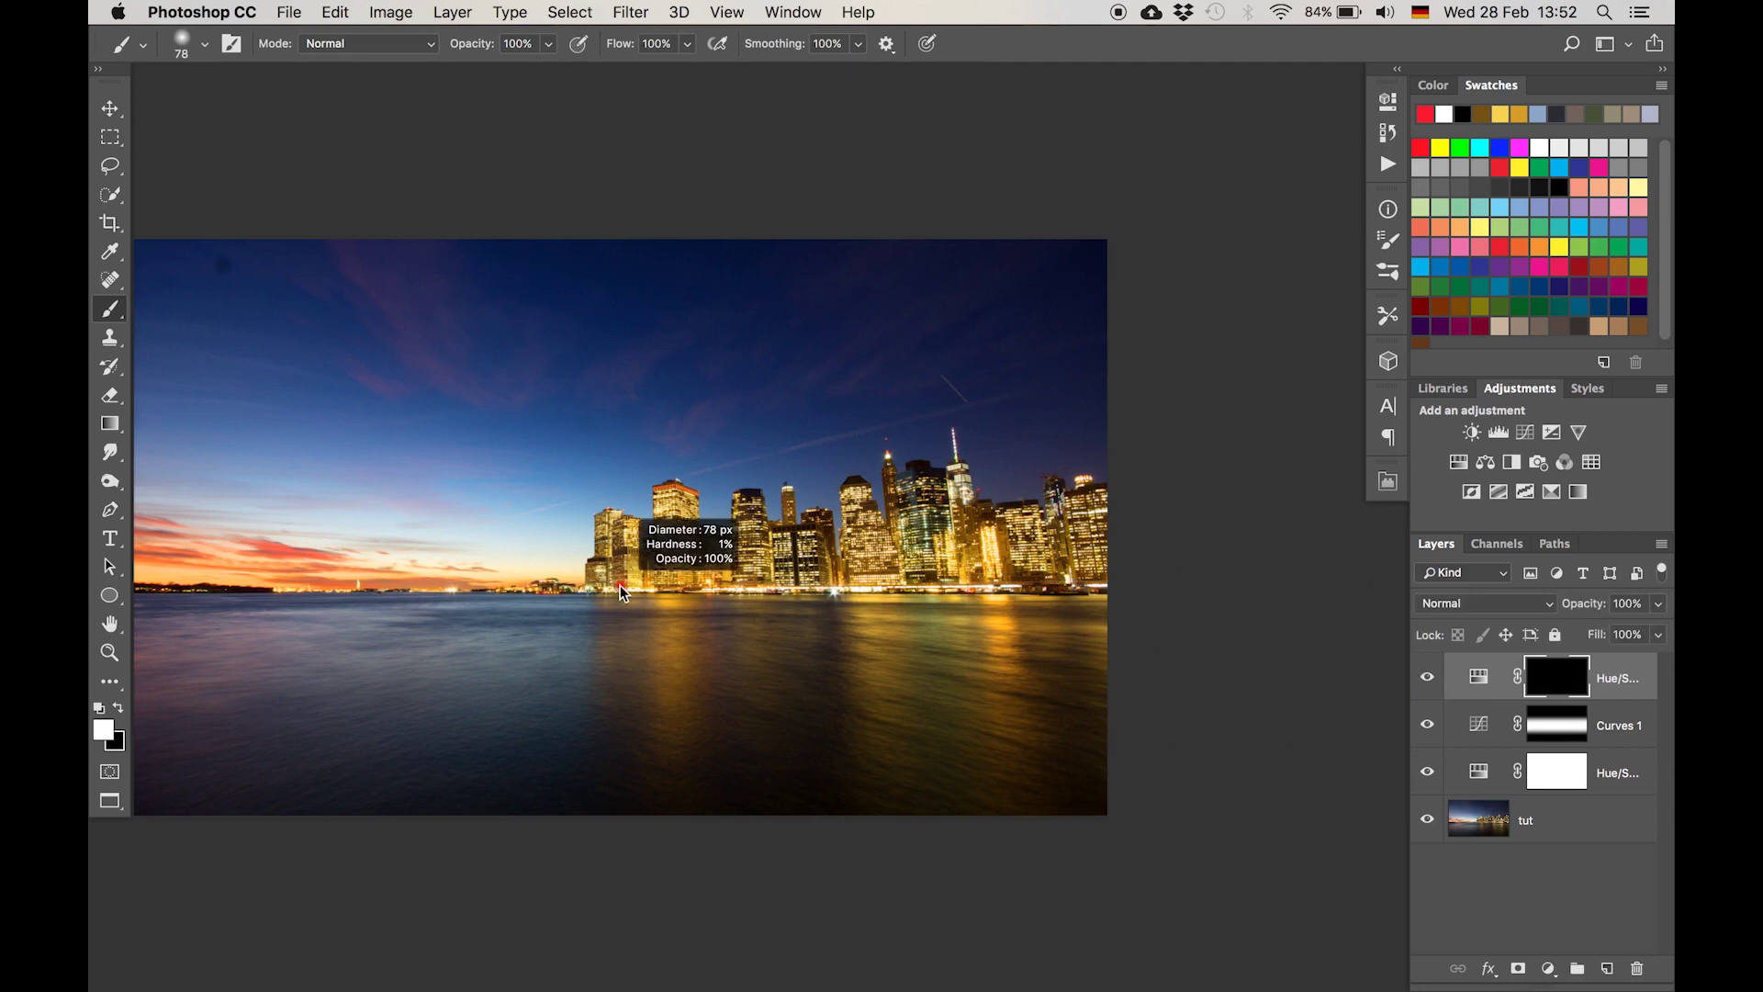
mouse_move(620, 585)
mouse_down()
mouse_move(905, 582)
mouse_move(818, 578)
mouse_up()
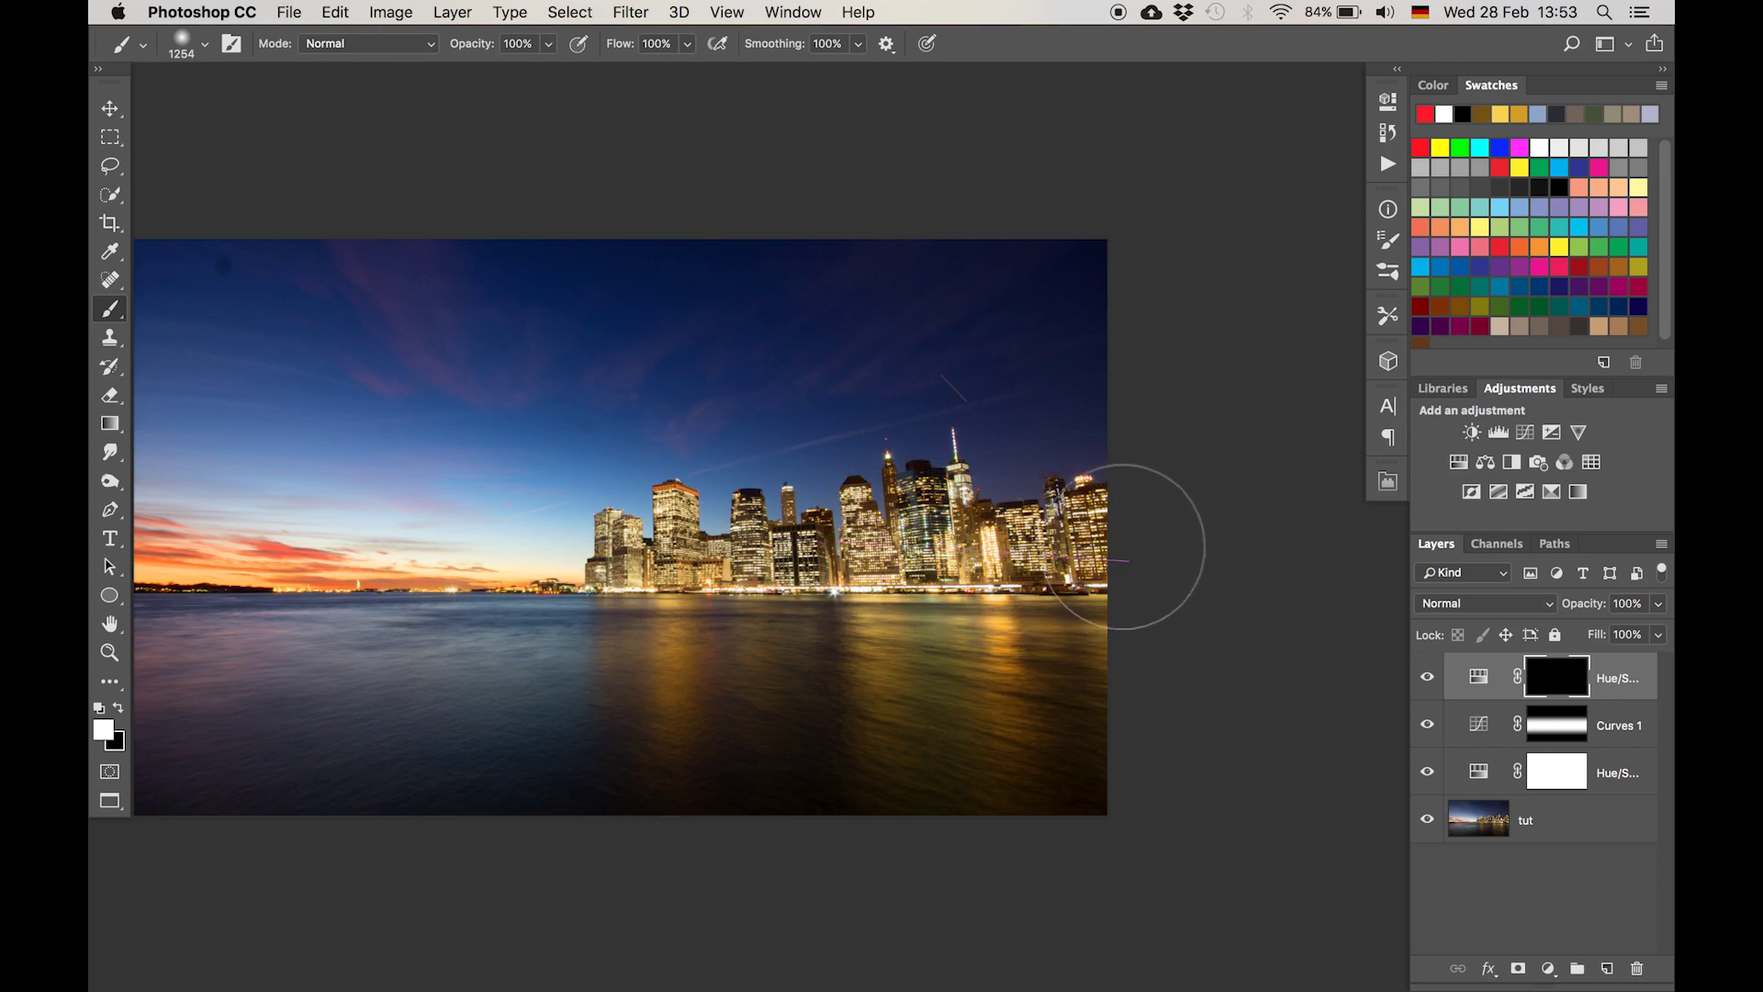
mouse_move(711, 533)
mouse_down()
mouse_move(661, 511)
mouse_move(1000, 533)
mouse_up()
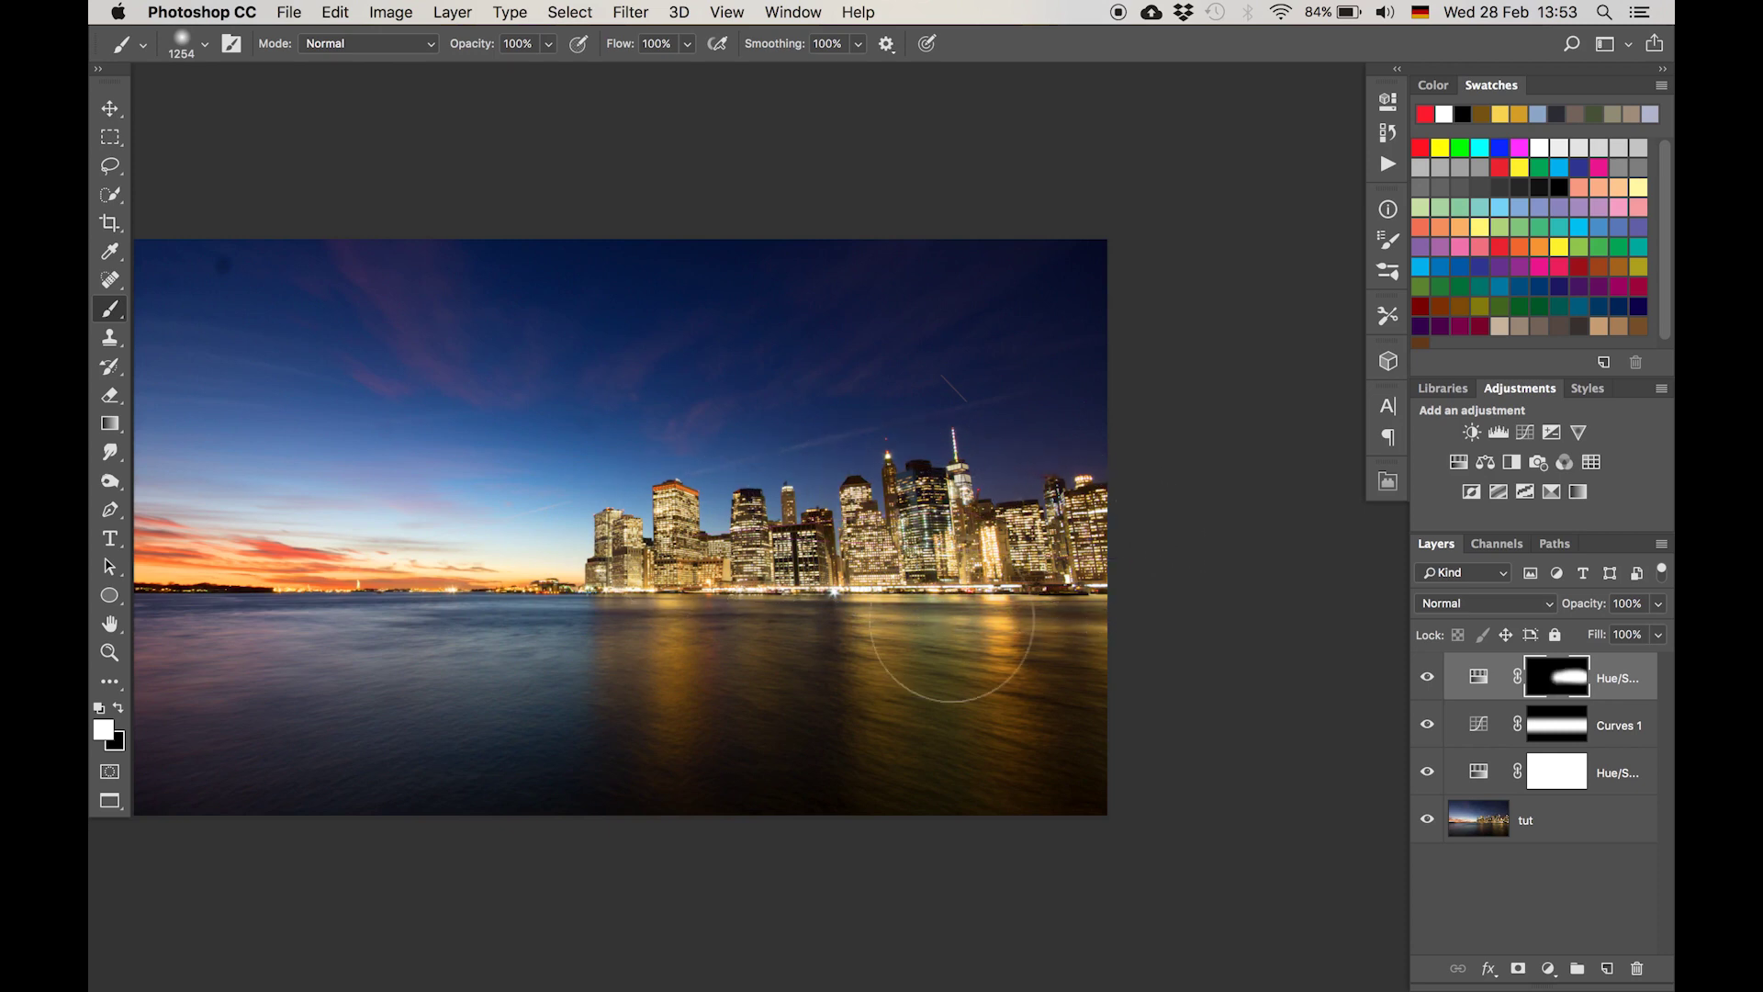
drag(1021, 650, 1029, 653)
Fit the photo in view and toggle the yellow-toning layer to compare
key(super+0)
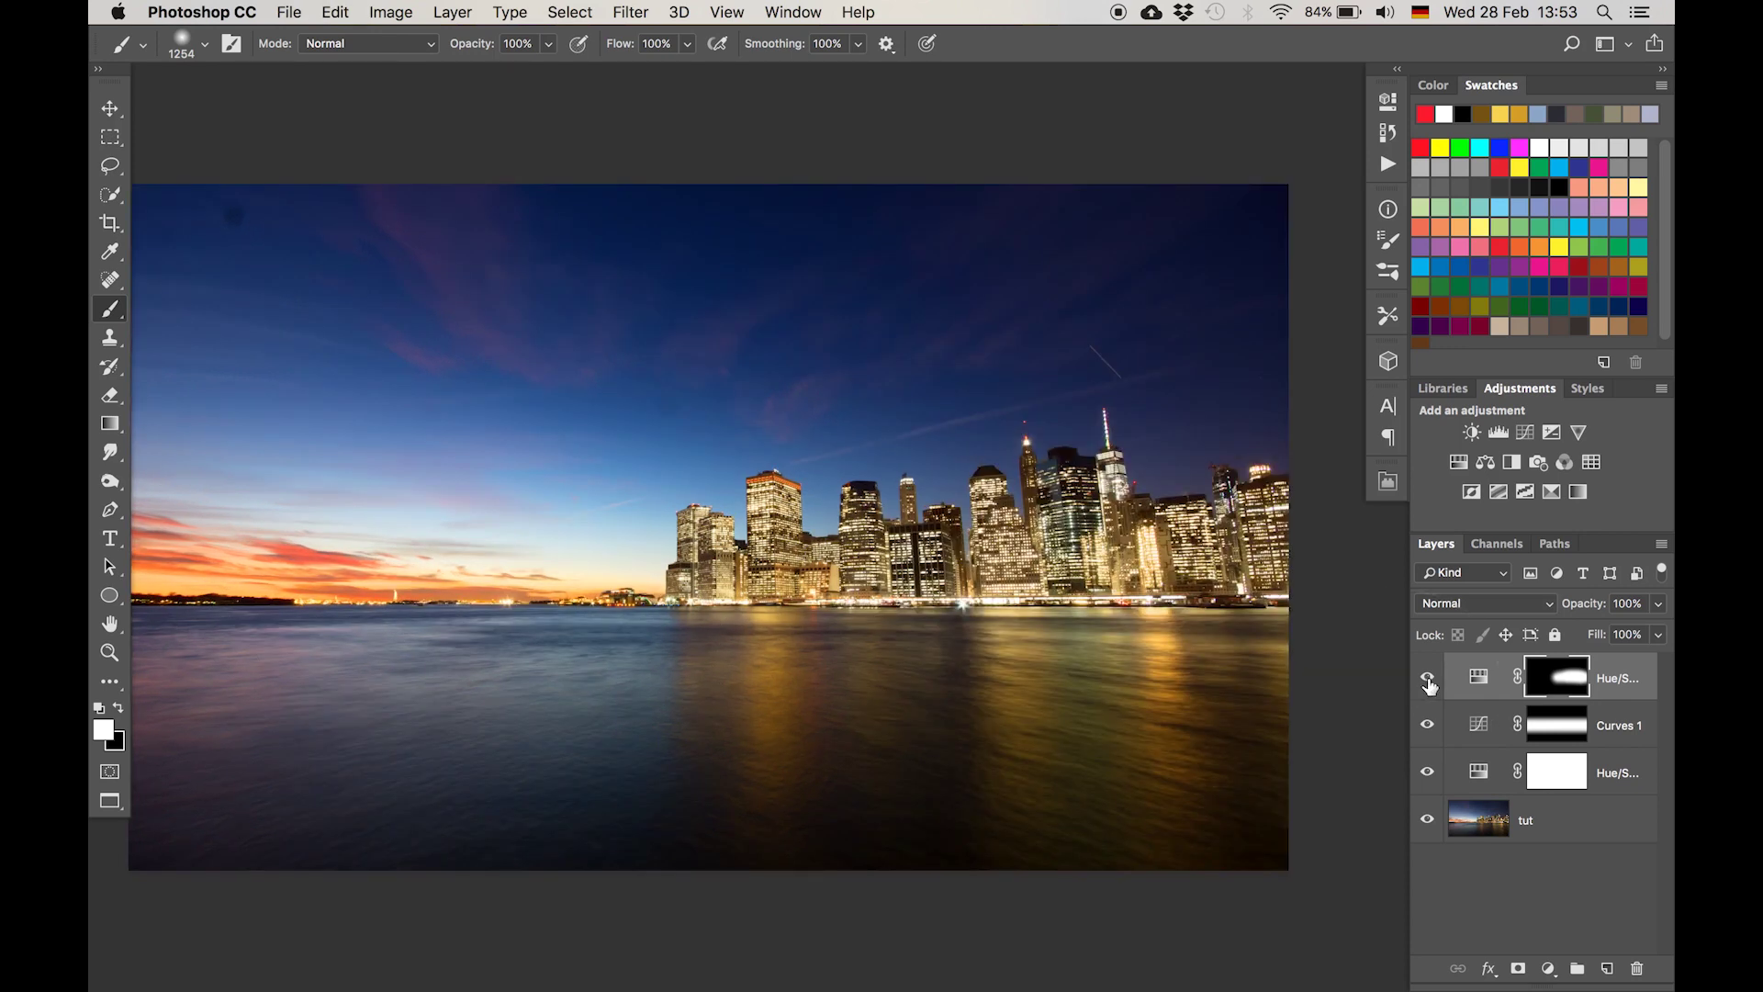
click(1428, 680)
click(1427, 681)
click(1427, 680)
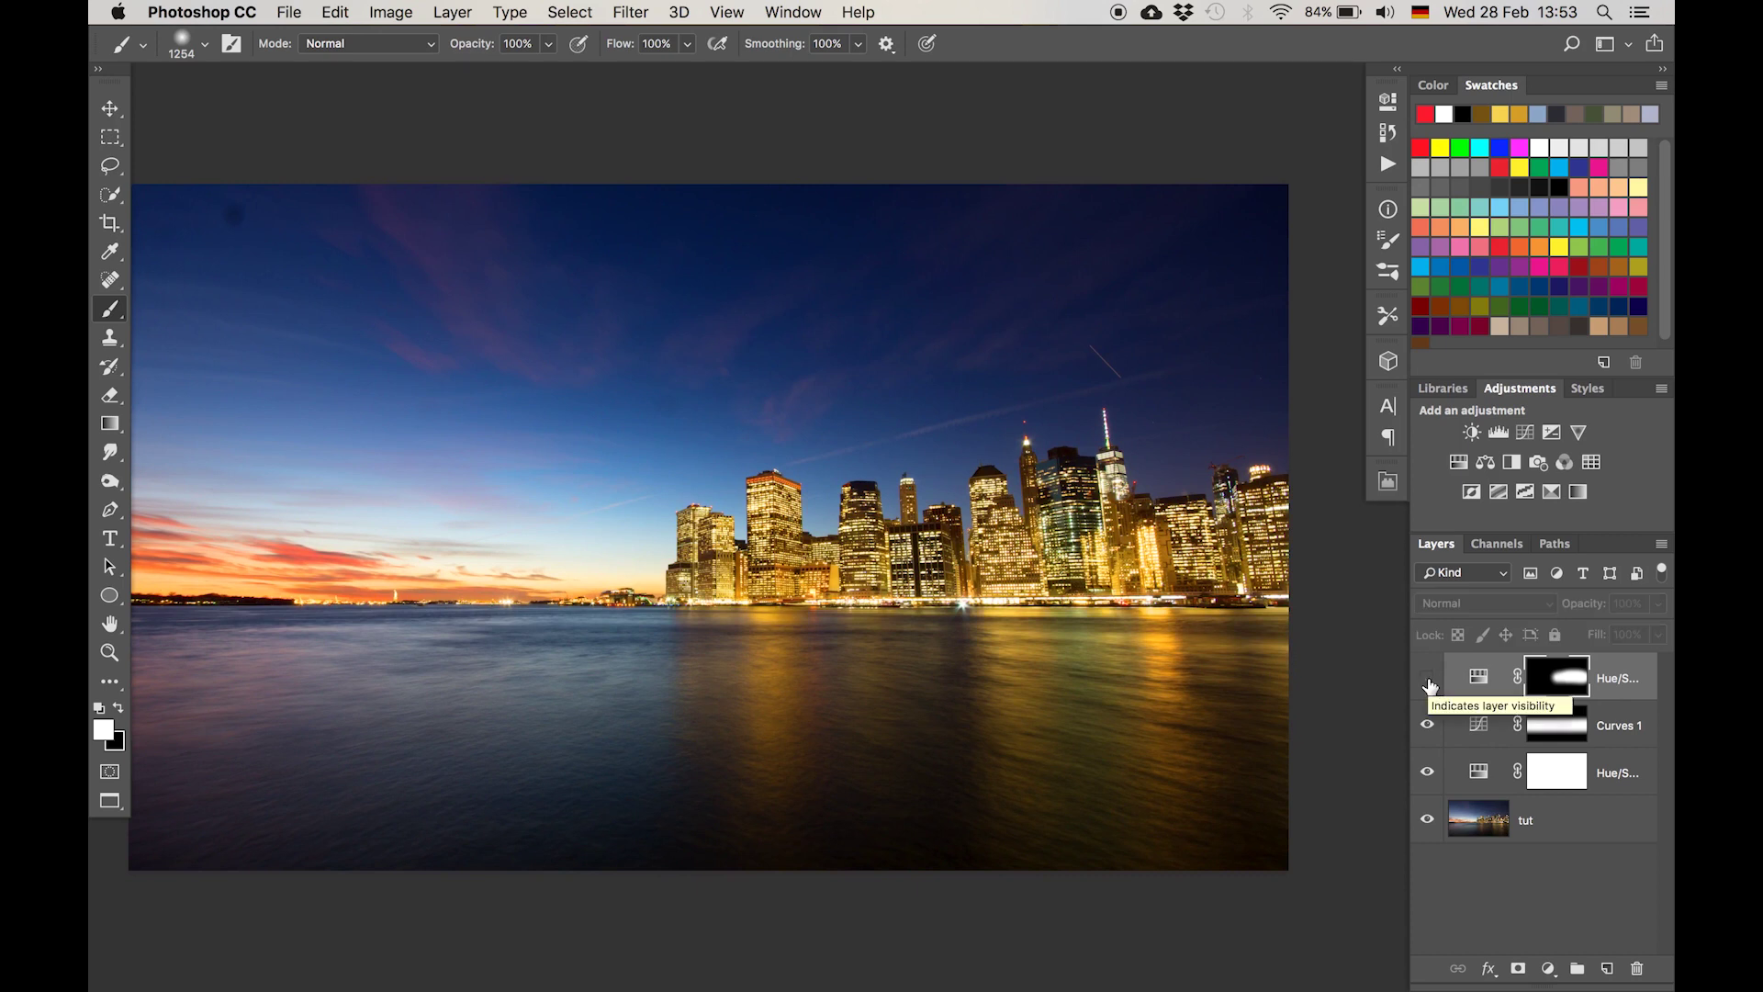
click(1427, 680)
click(1428, 681)
click(1427, 680)
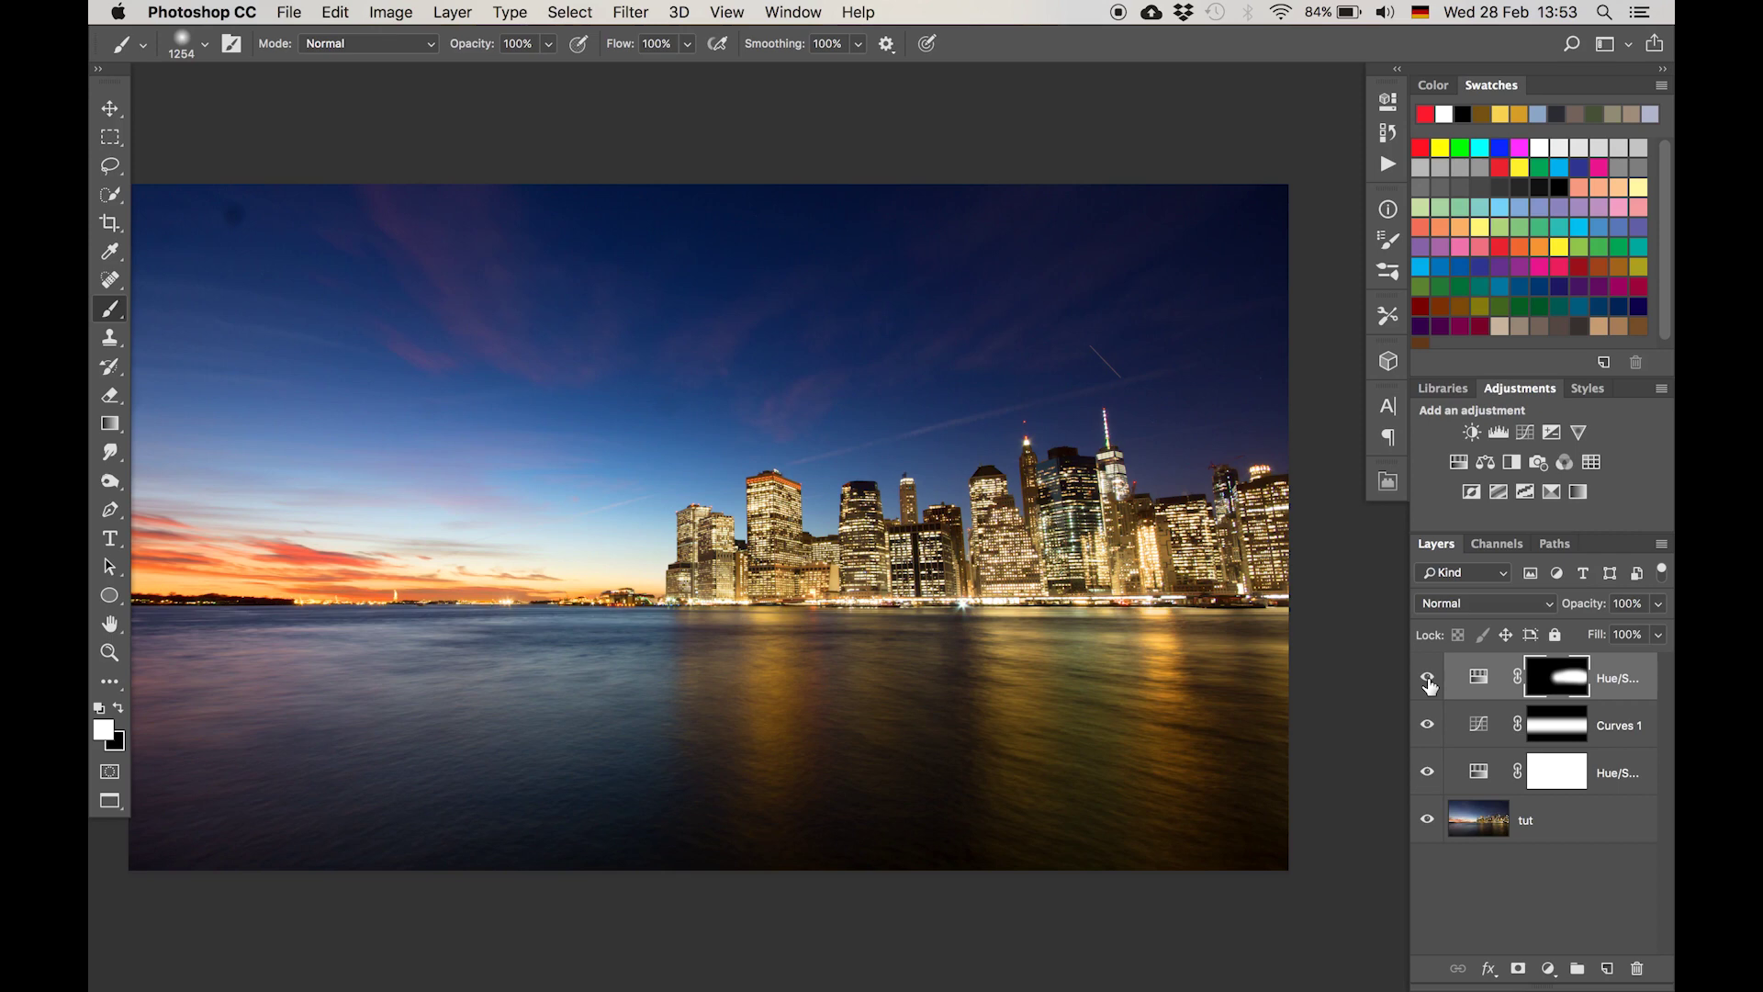
scroll(1004, 512, left, 3)
scroll(1004, 512, up, 2)
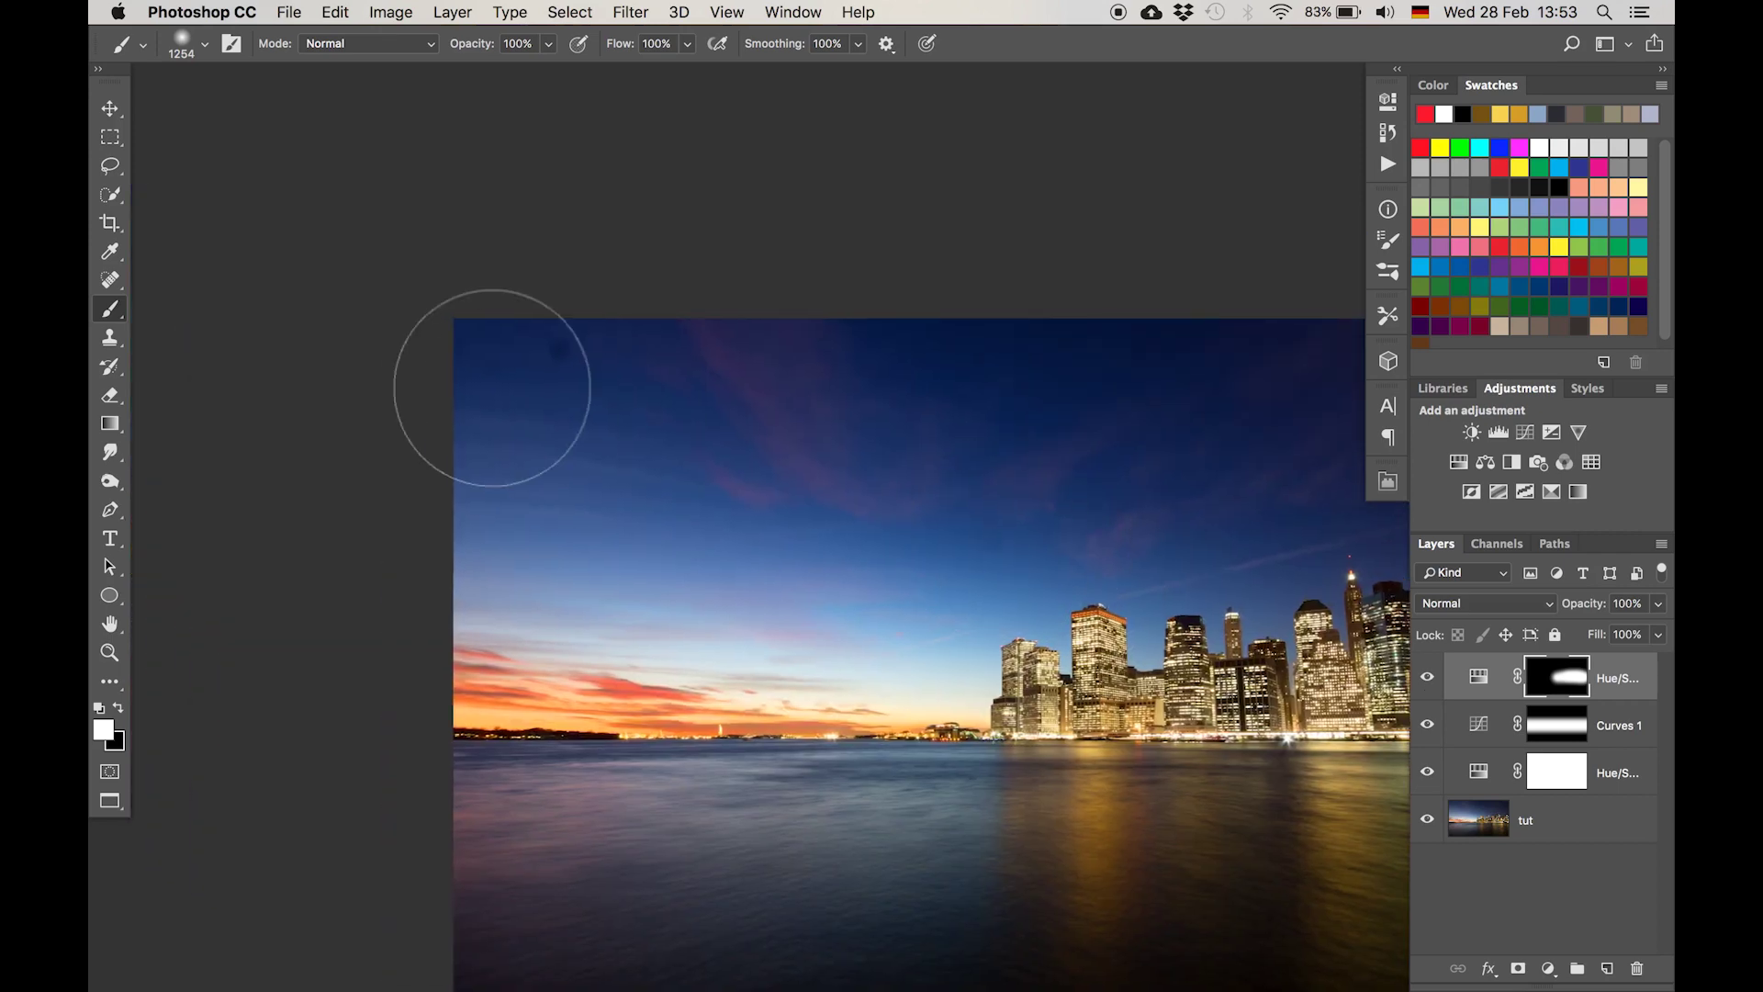
Zoom in closely on the dark spot in the upper-left sky
key(super+plus)
scroll(492, 388, up, 3)
key(bracketright)
key(bracketright)
key(bracketright)
key(super+plus)
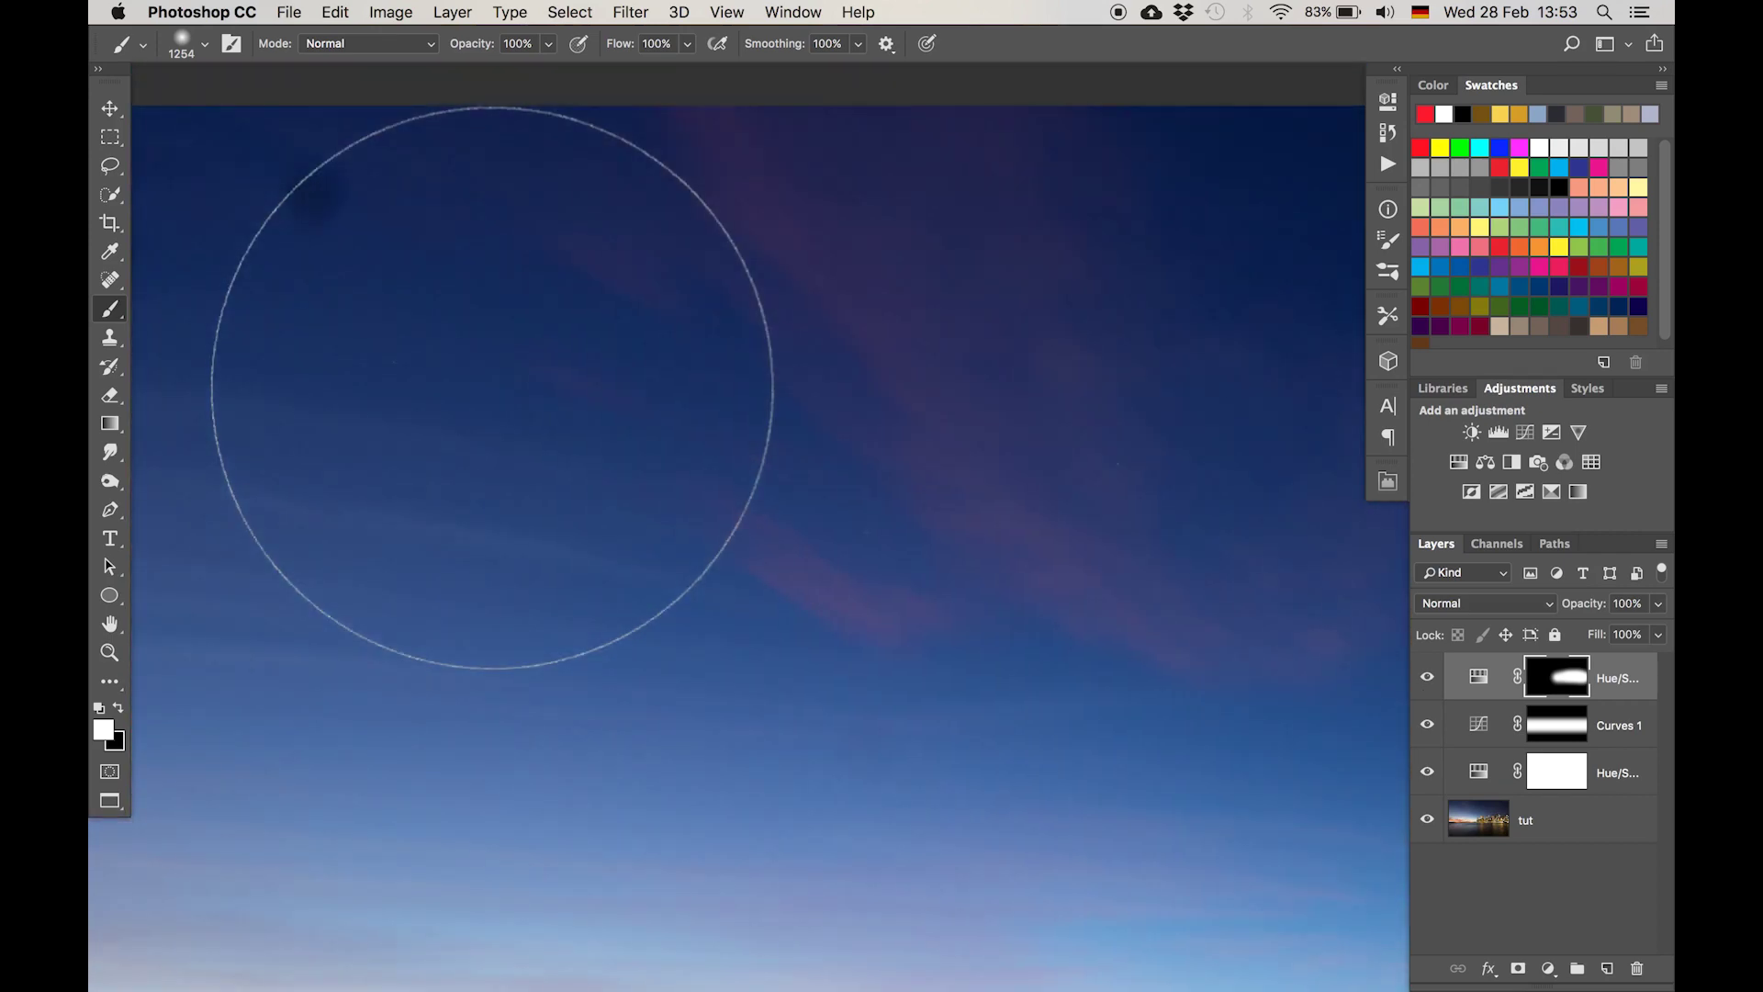
scroll(492, 387, up, 3)
scroll(492, 388, up, 2)
scroll(493, 387, down, 5)
key(super+plus)
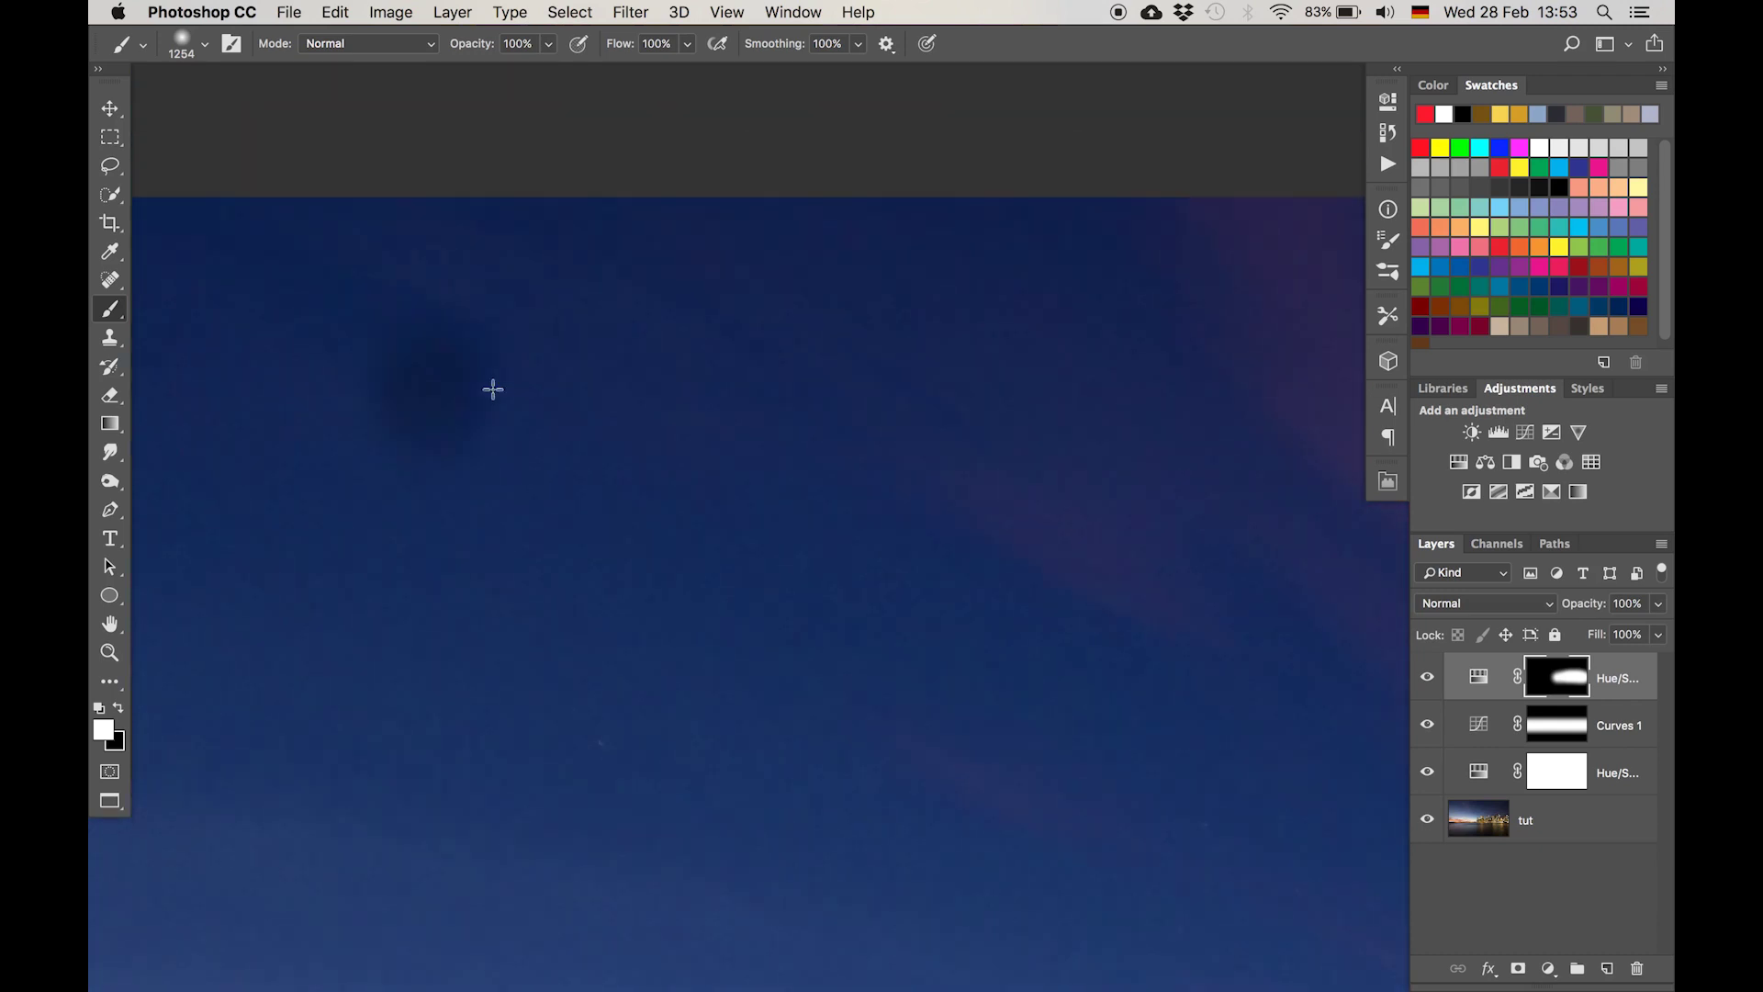
scroll(390, 397, up, 2)
scroll(390, 398, left, 3)
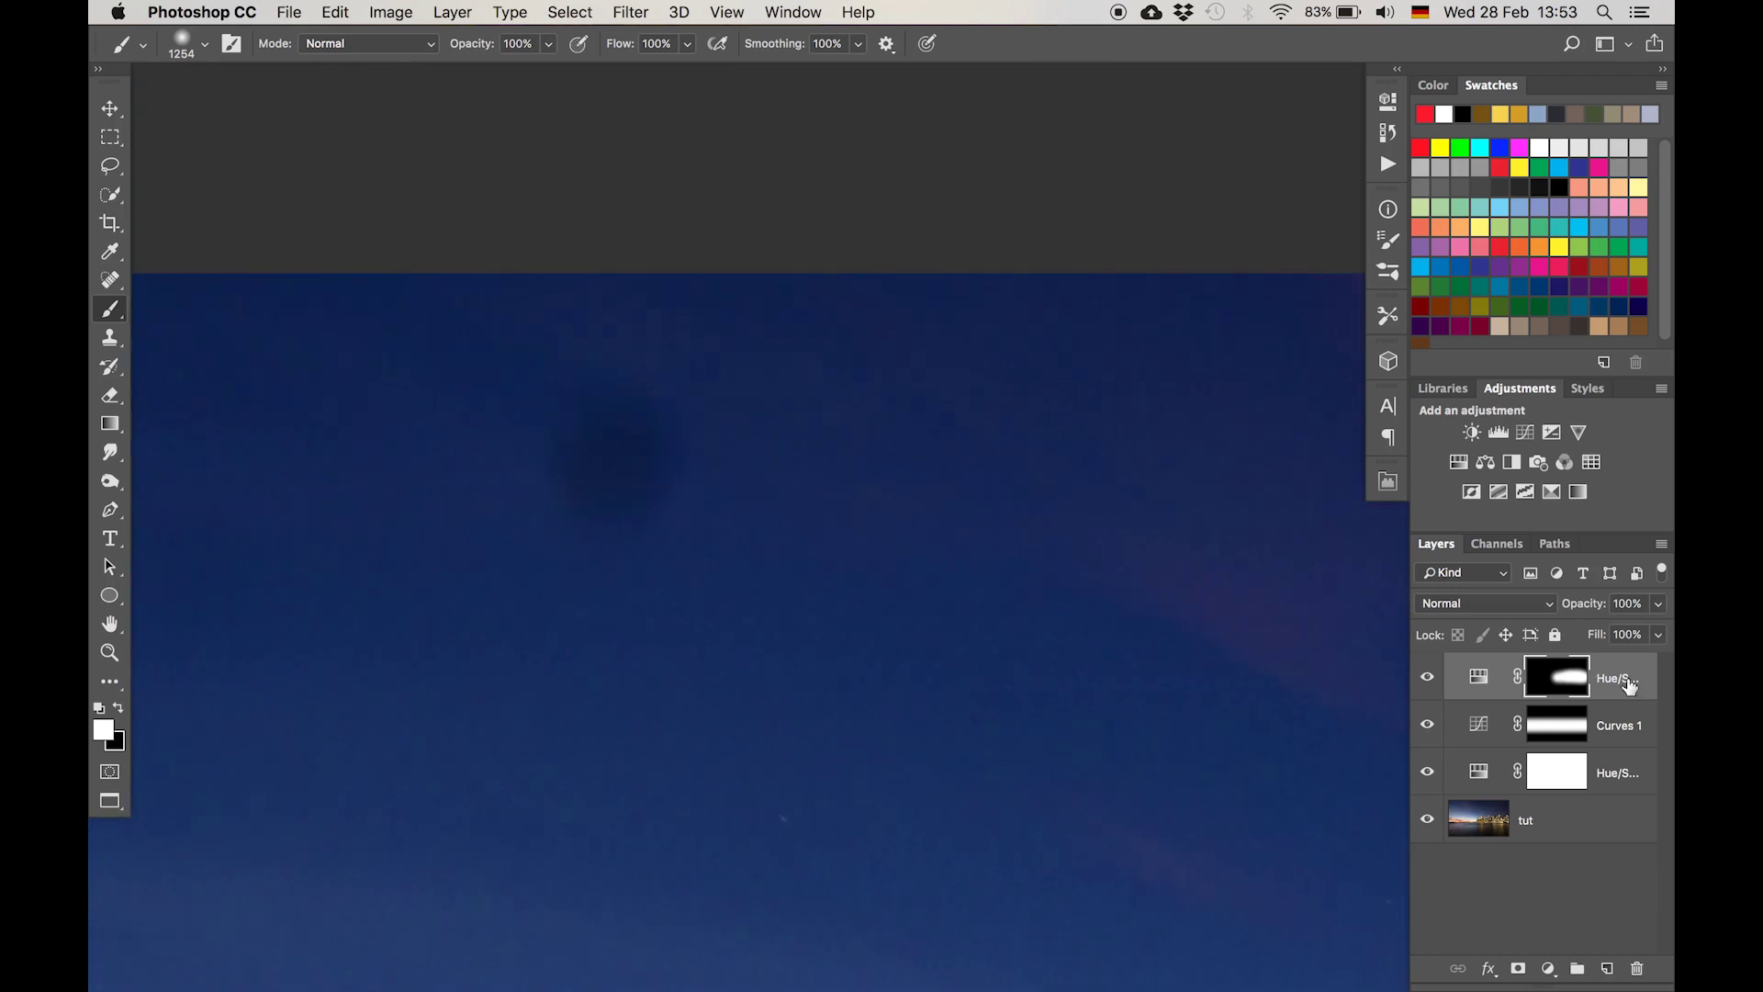
Add a temporary Curves 2 layer brightening the sky to reveal the spot, then delete it
click(1524, 432)
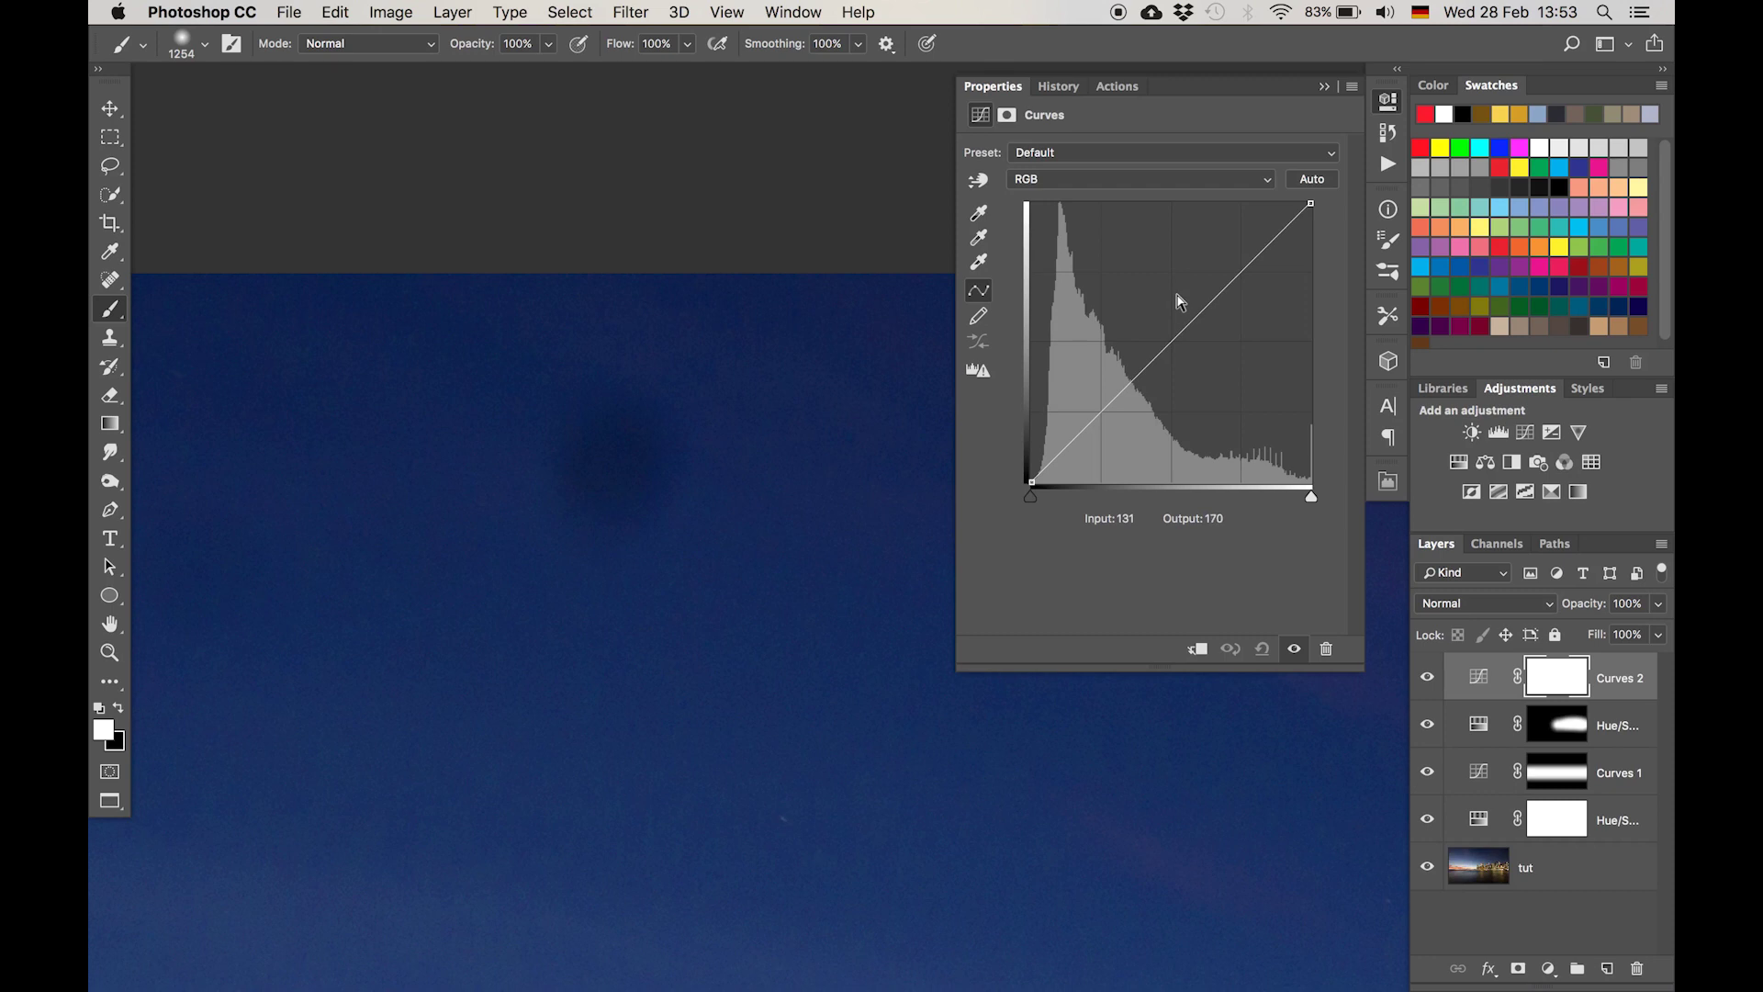
drag(1178, 297, 1133, 261)
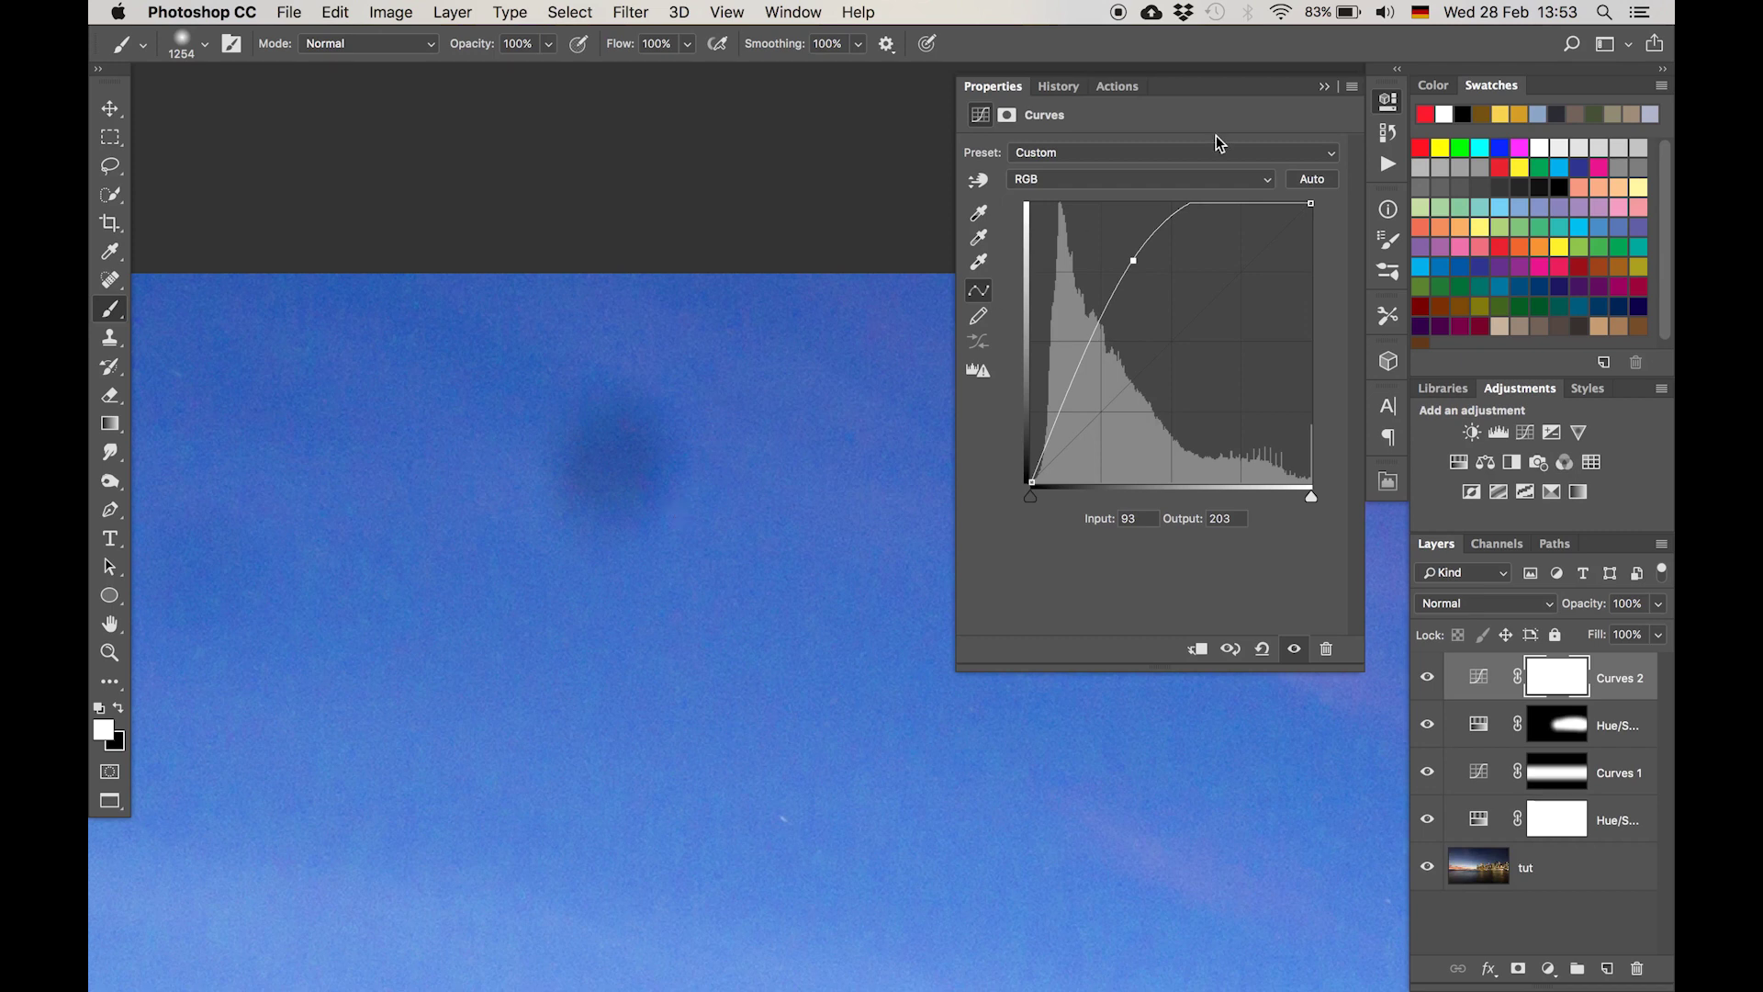
click(1325, 87)
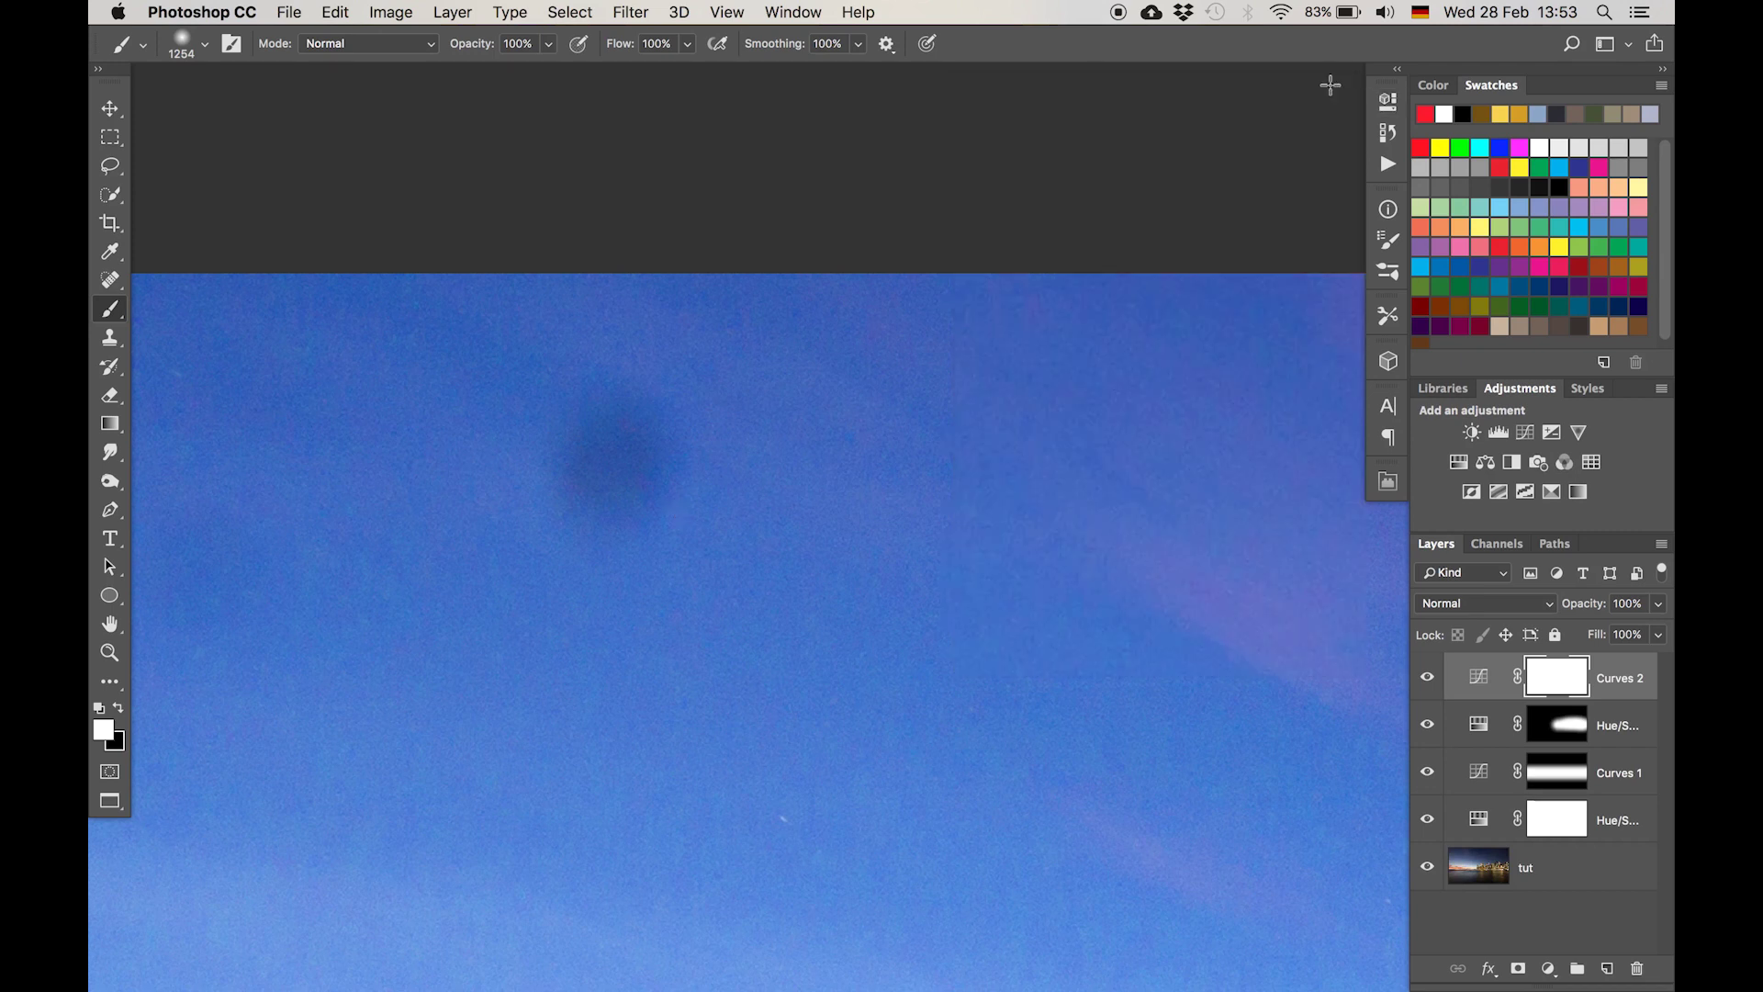
key(BackSpace)
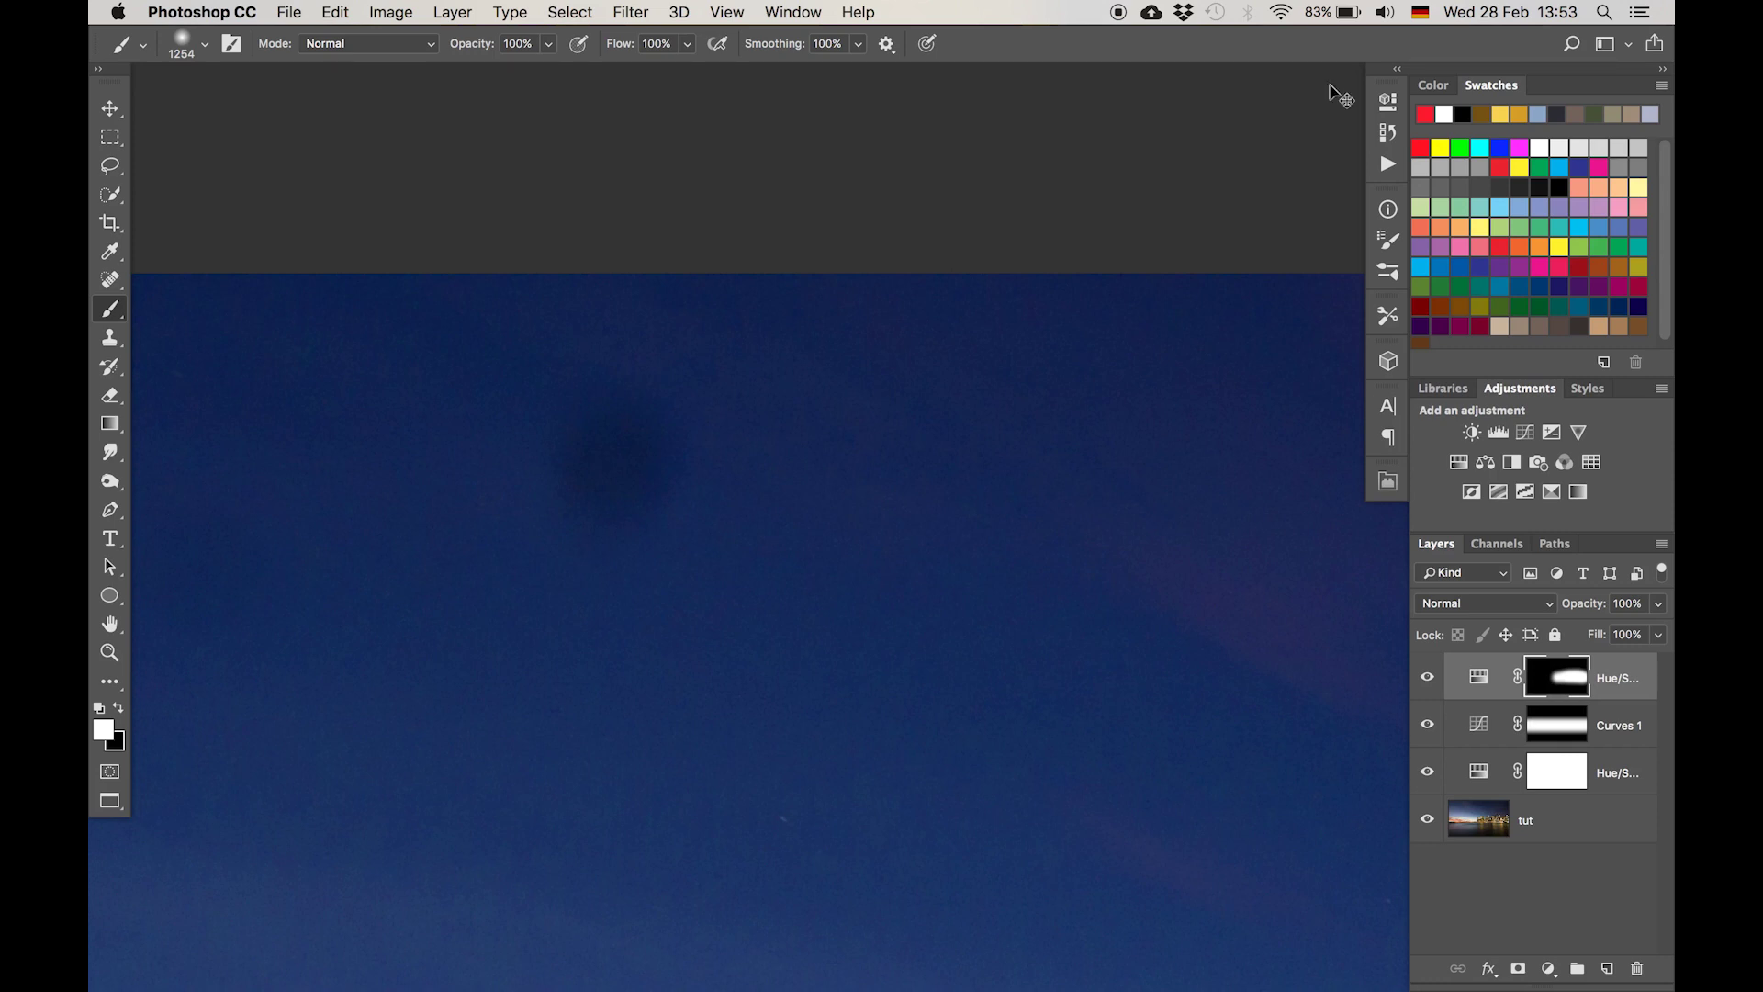
Create a new empty layer and spot-heal the dark sensor spot in the sky
key(super+alt+shift+n)
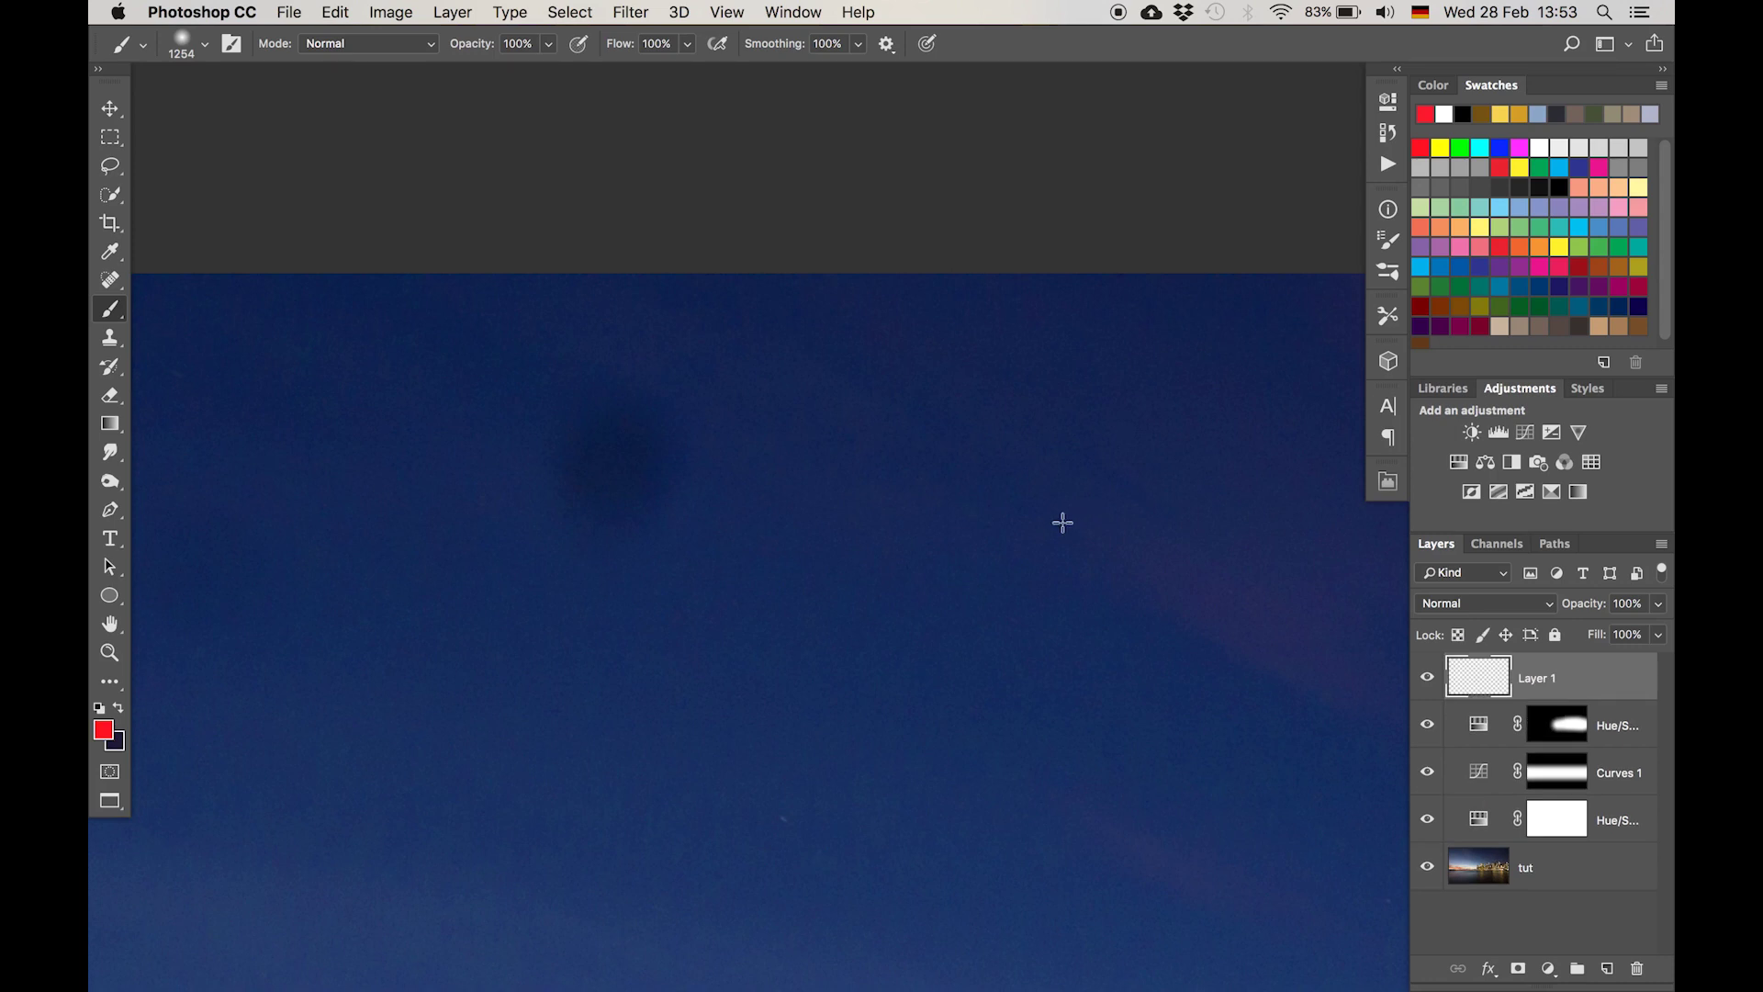
scroll(1063, 522, down, 2)
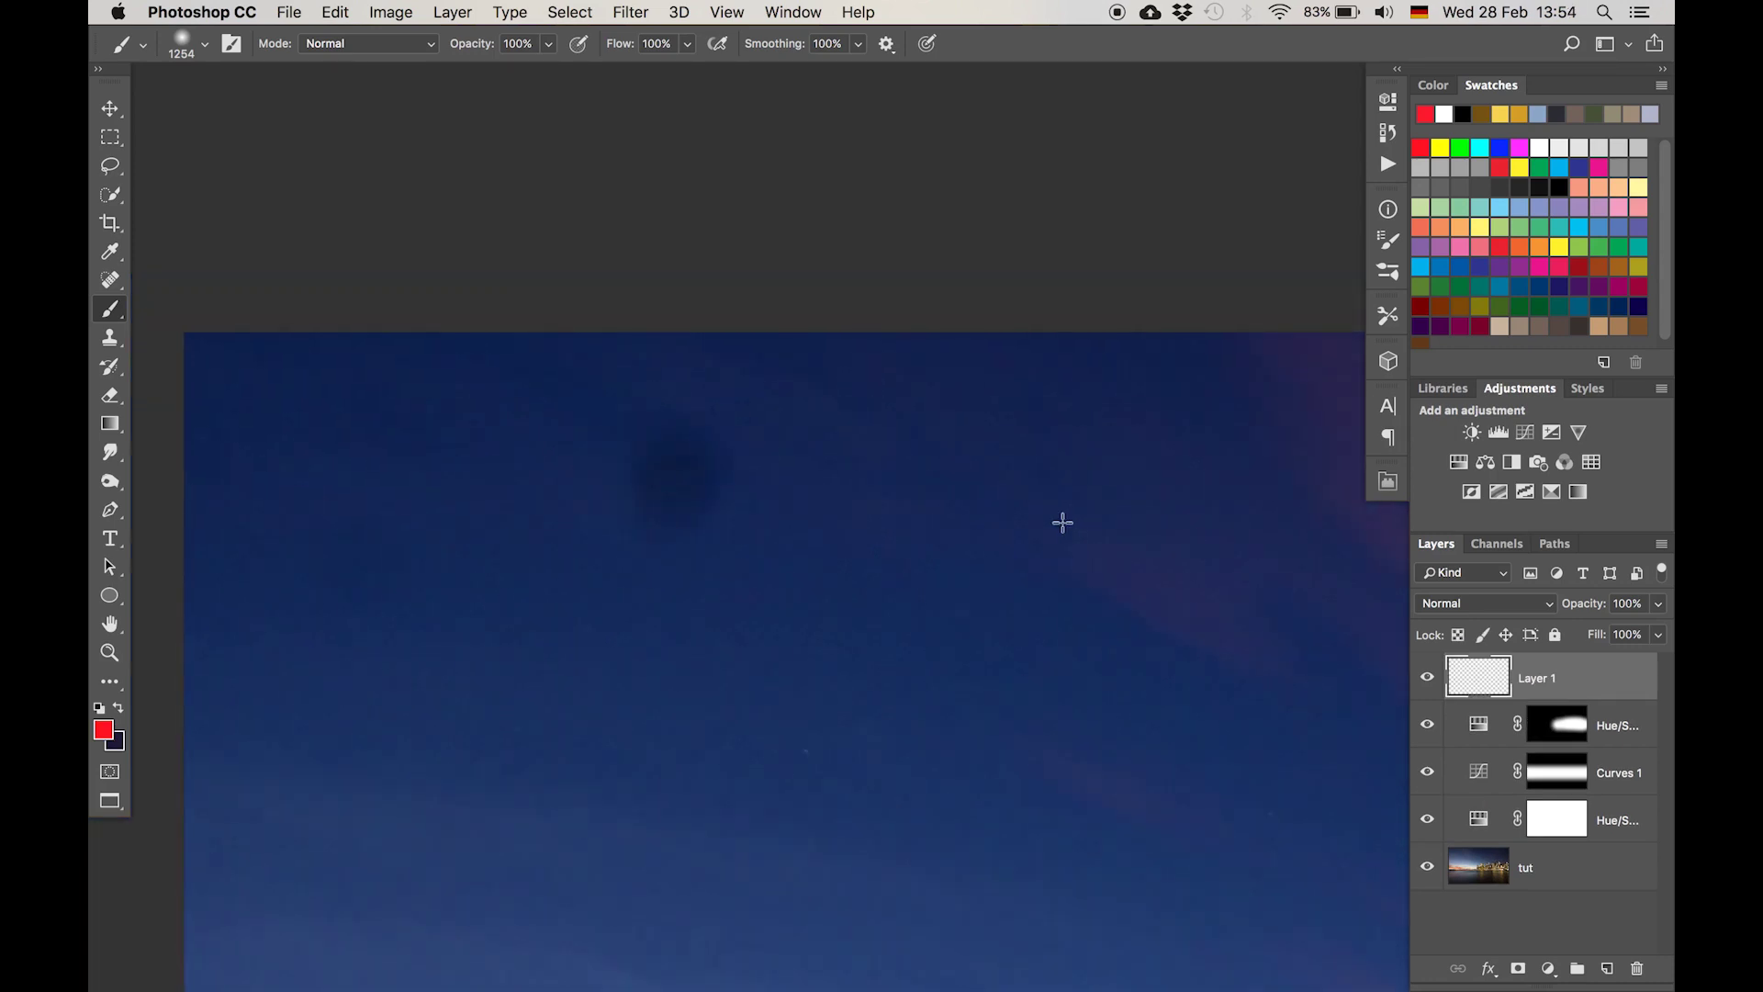
key(j)
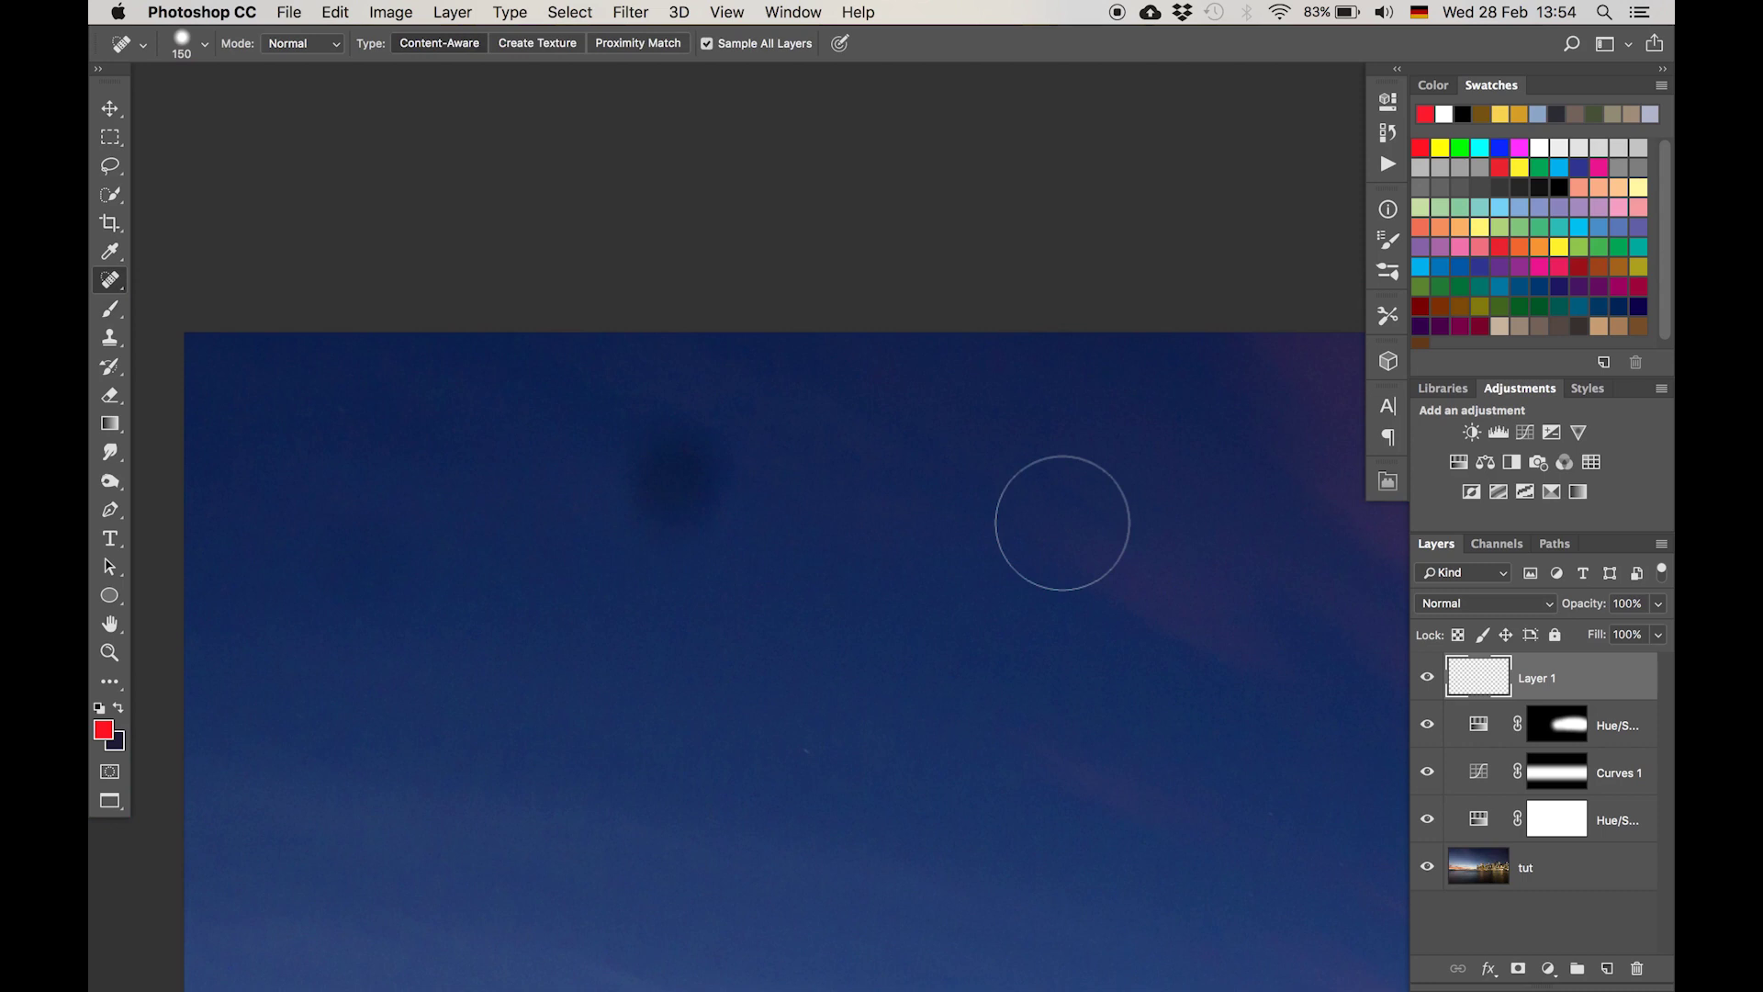
drag(685, 482, 681, 477)
Heal the remaining trace of the sensor spot, then fit the whole photo in the window
scroll(1028, 542, down, 3)
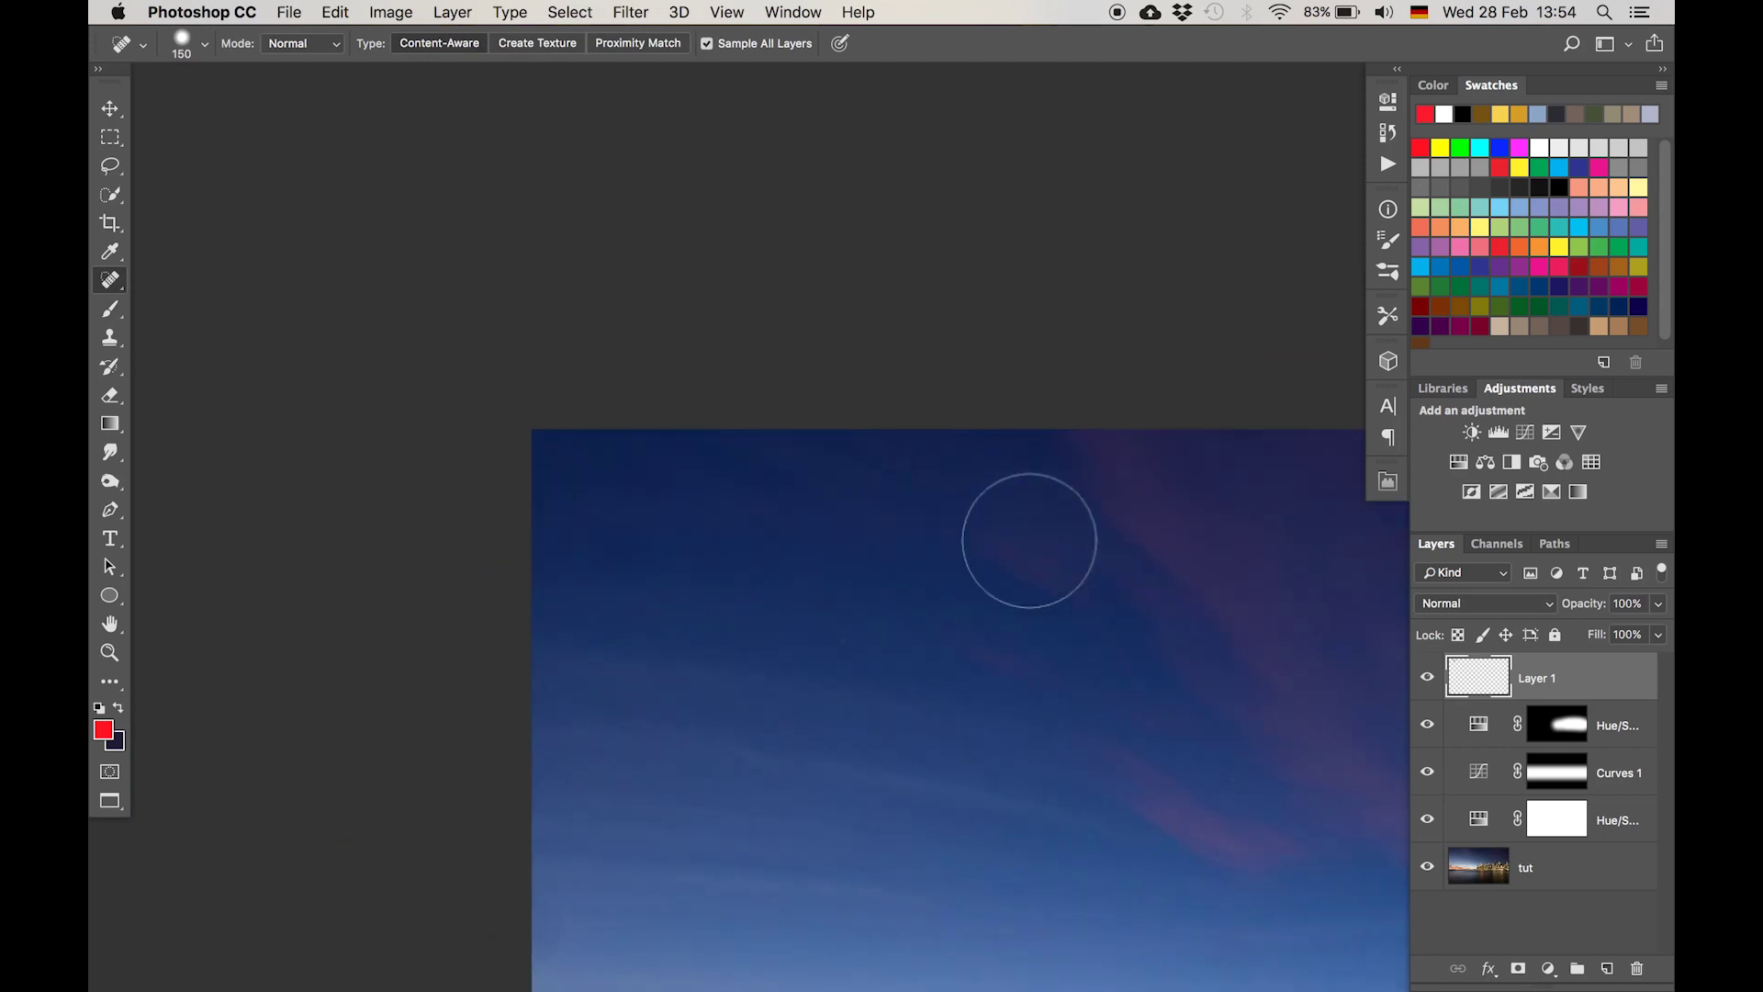
scroll(1029, 540, down, 5)
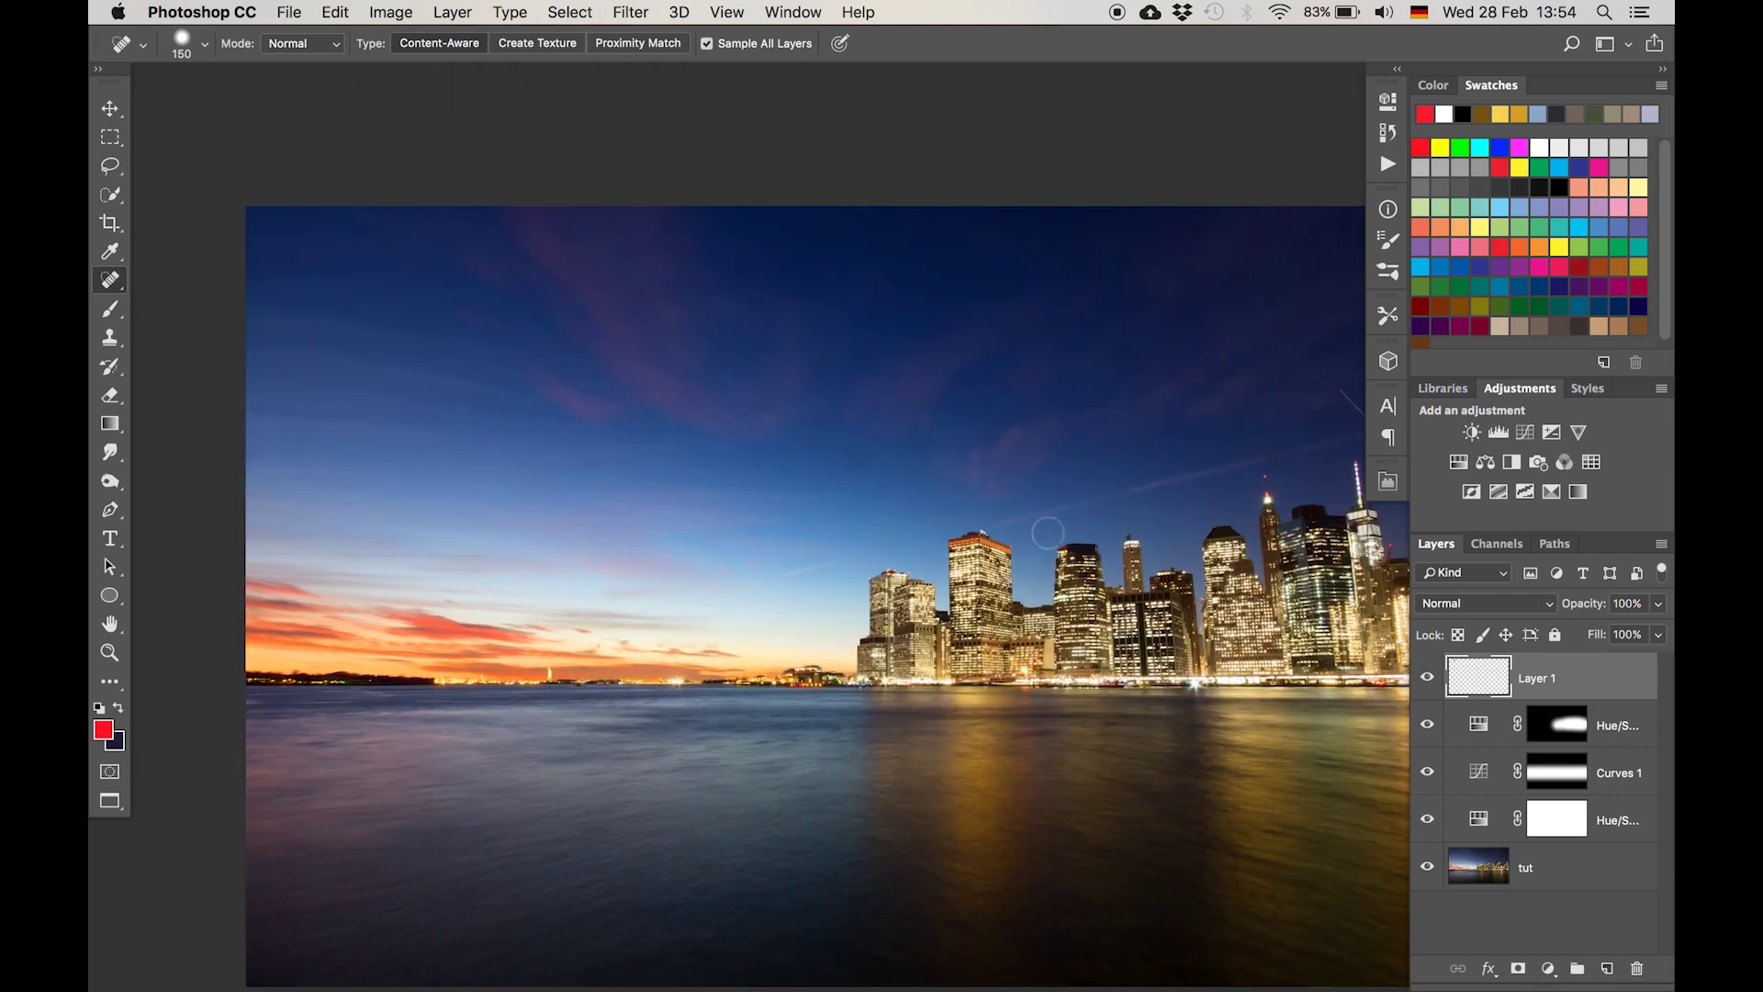
scroll(1160, 499, down, 2)
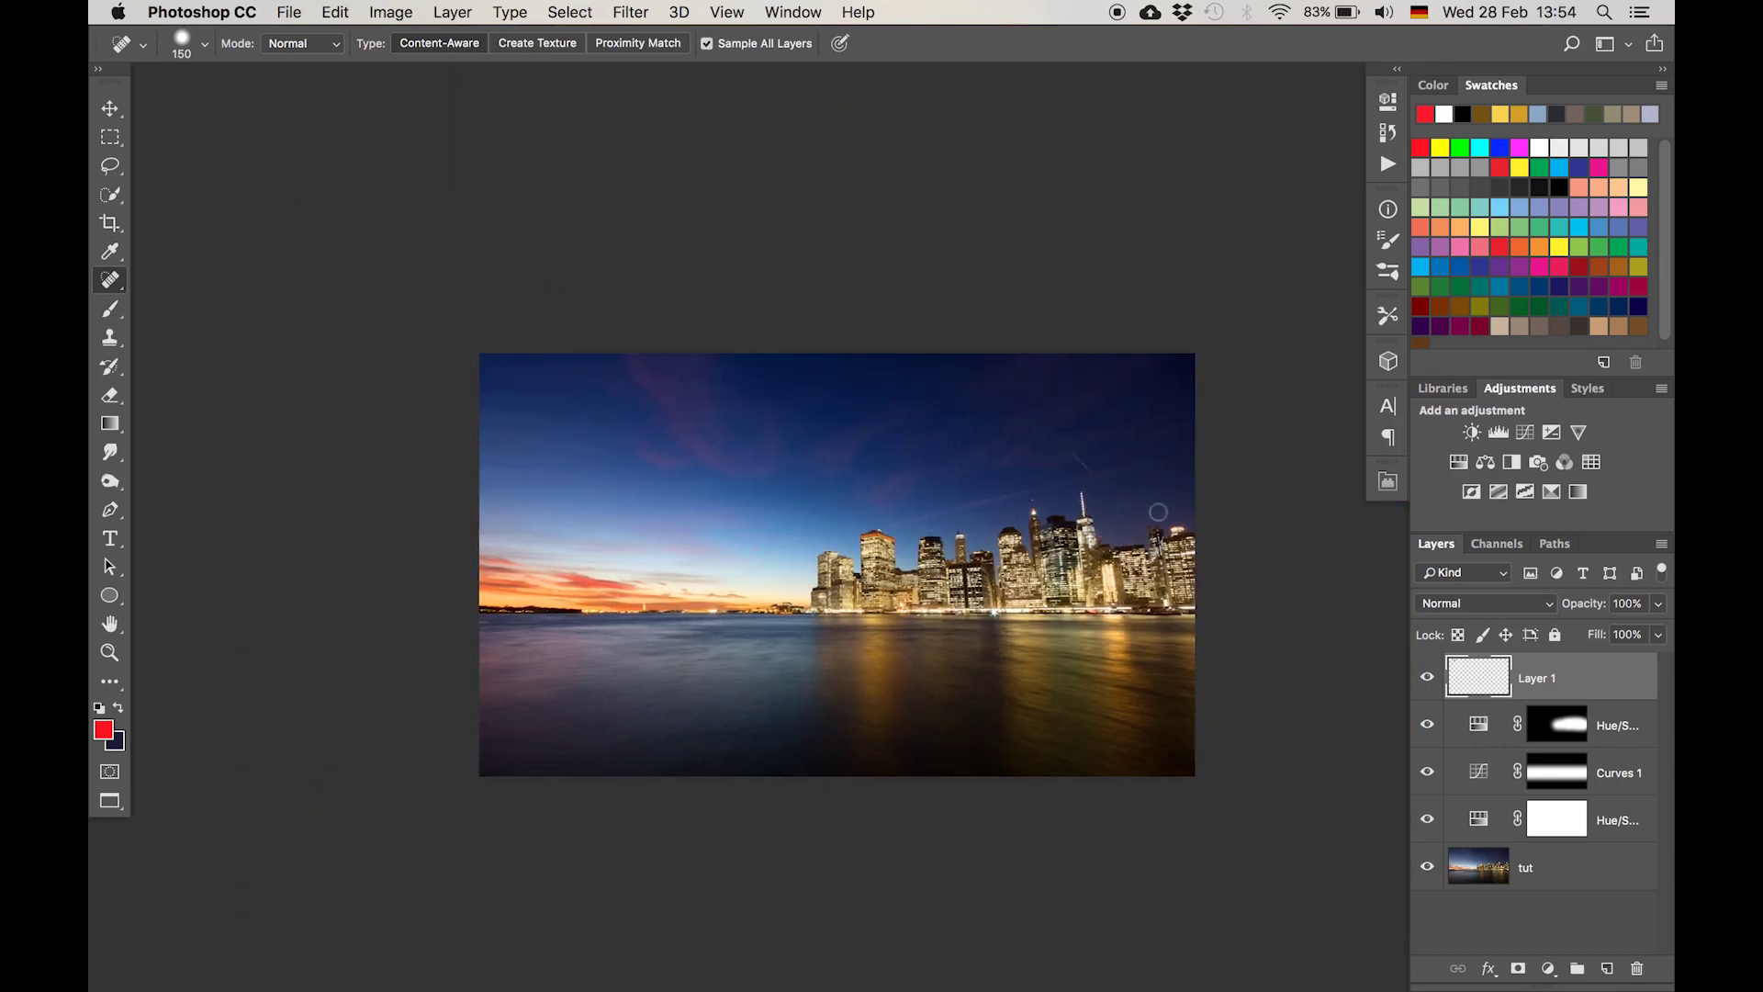
scroll(879, 530, up, 1)
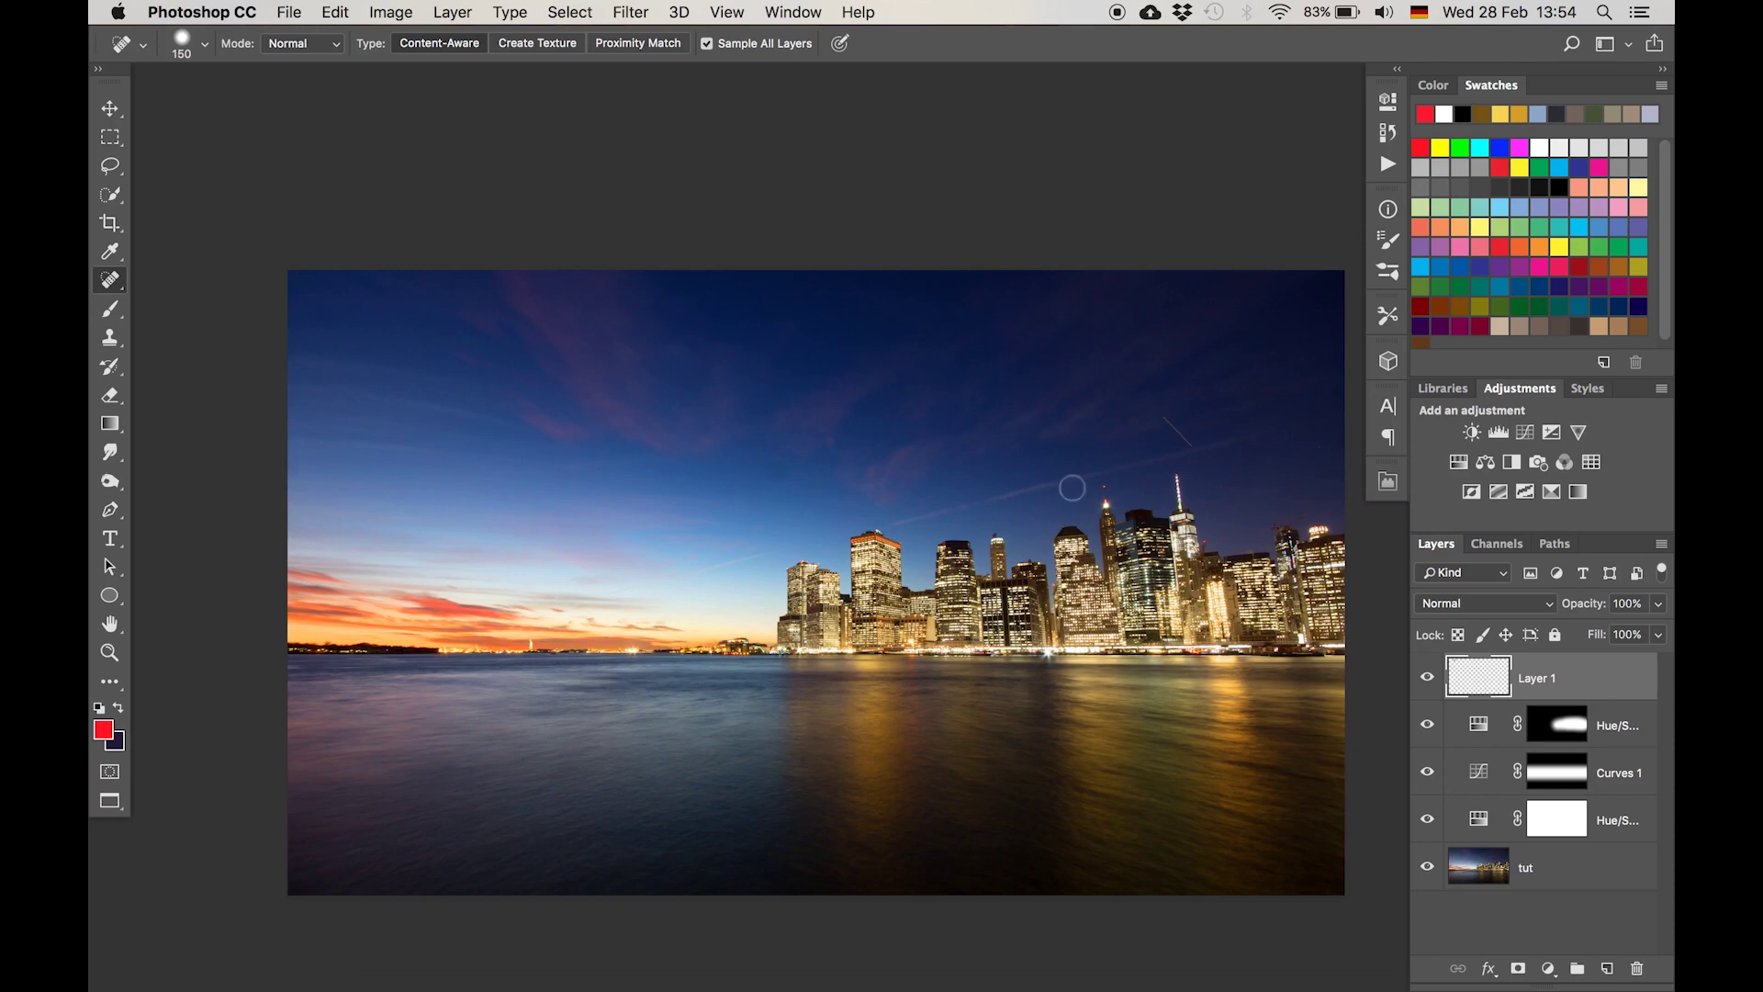
scroll(704, 501, up, 4)
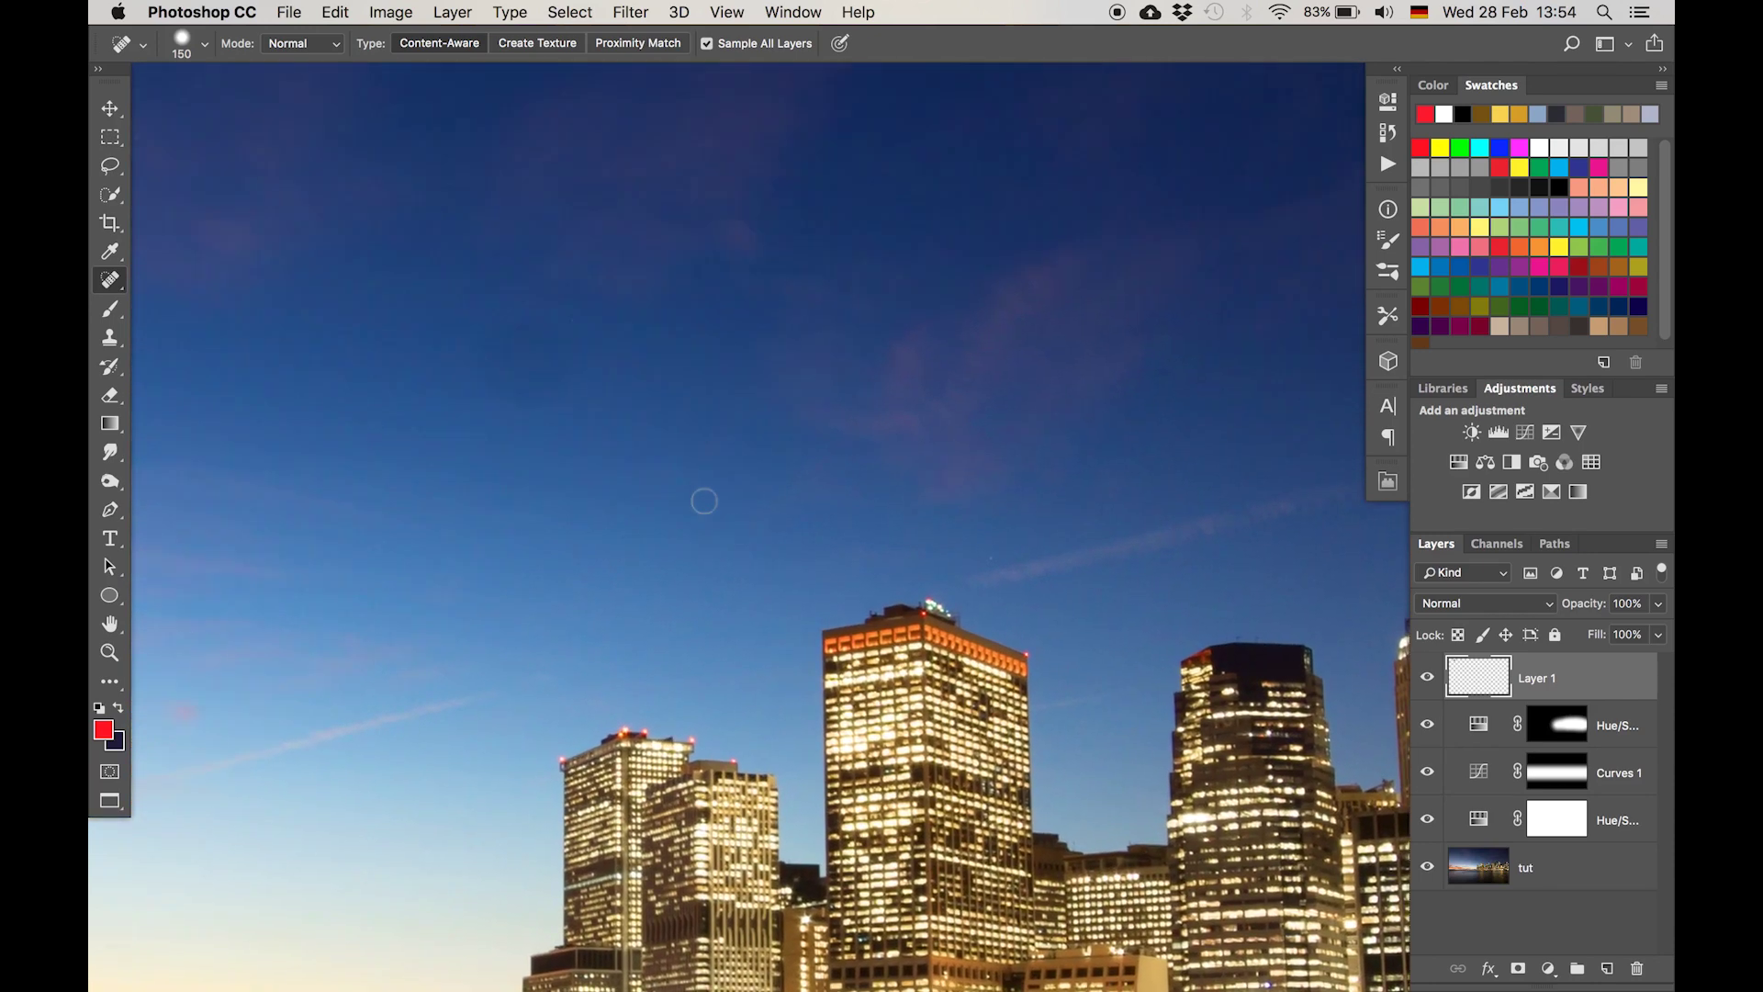
scroll(705, 501, up, 3)
scroll(705, 501, left, 3)
mouse_move(624, 520)
mouse_down()
mouse_move(628, 556)
mouse_move(694, 518)
mouse_move(636, 481)
mouse_move(625, 524)
mouse_up()
scroll(1024, 590, down, 1)
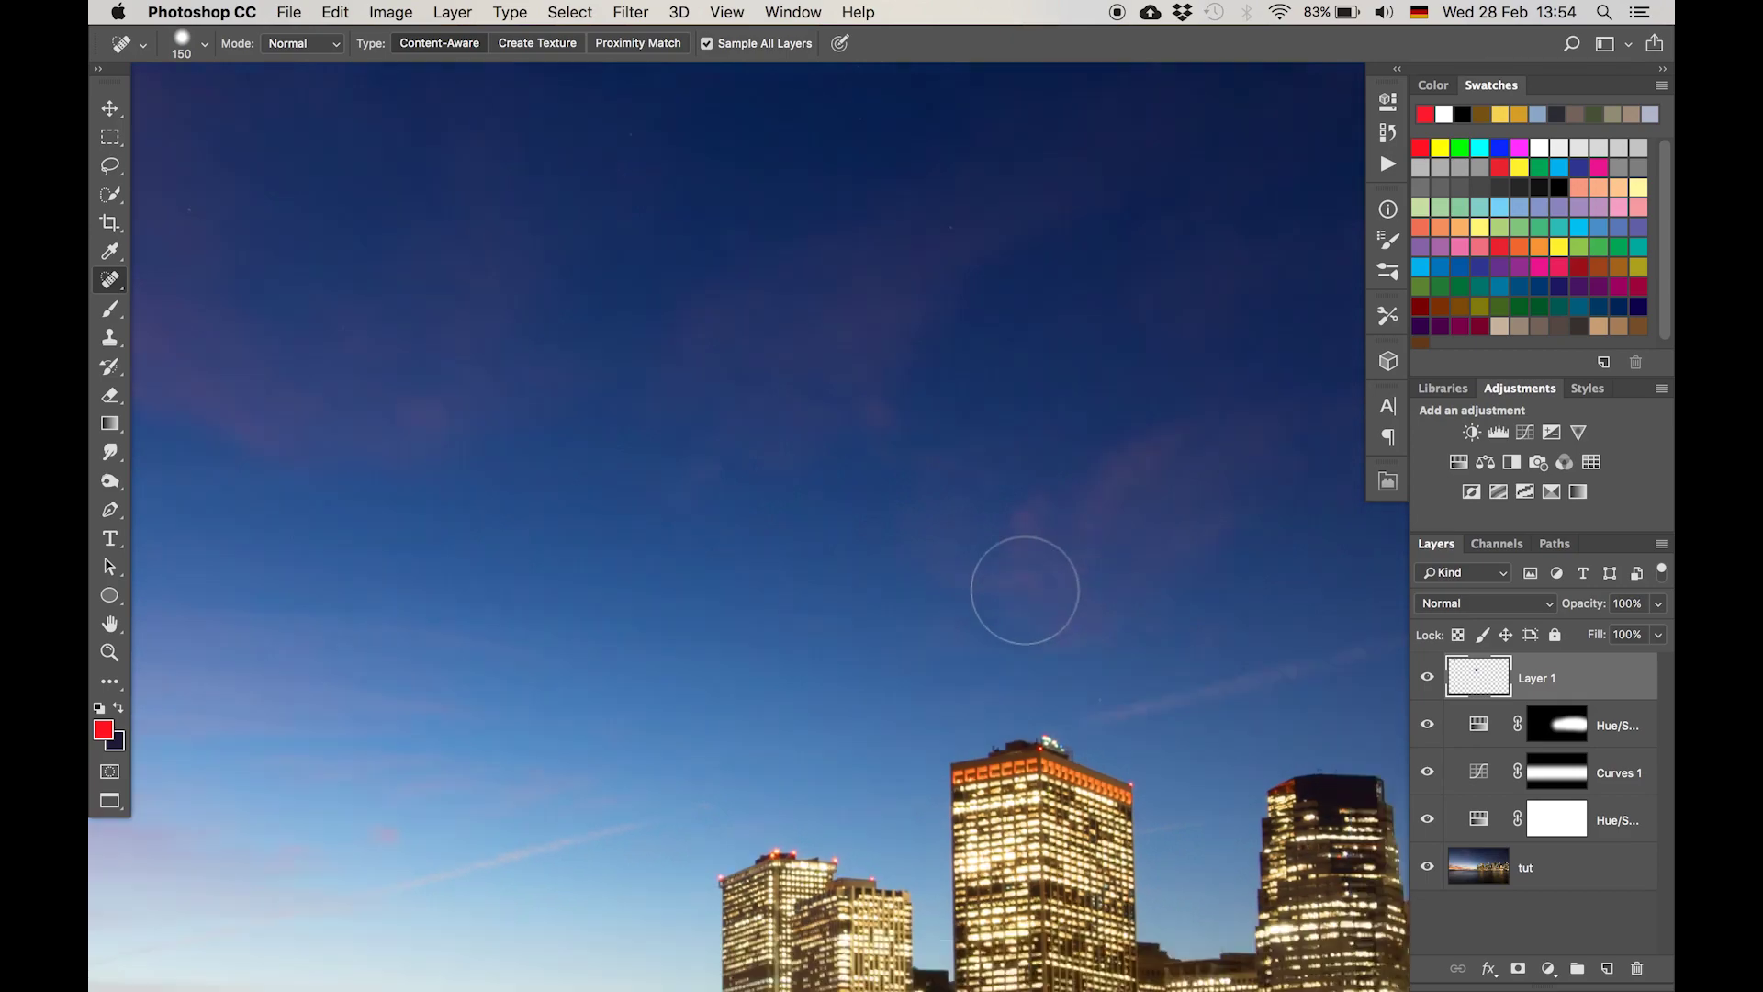
scroll(1025, 590, down, 2)
scroll(1025, 589, up, 2)
scroll(1024, 590, down, 3)
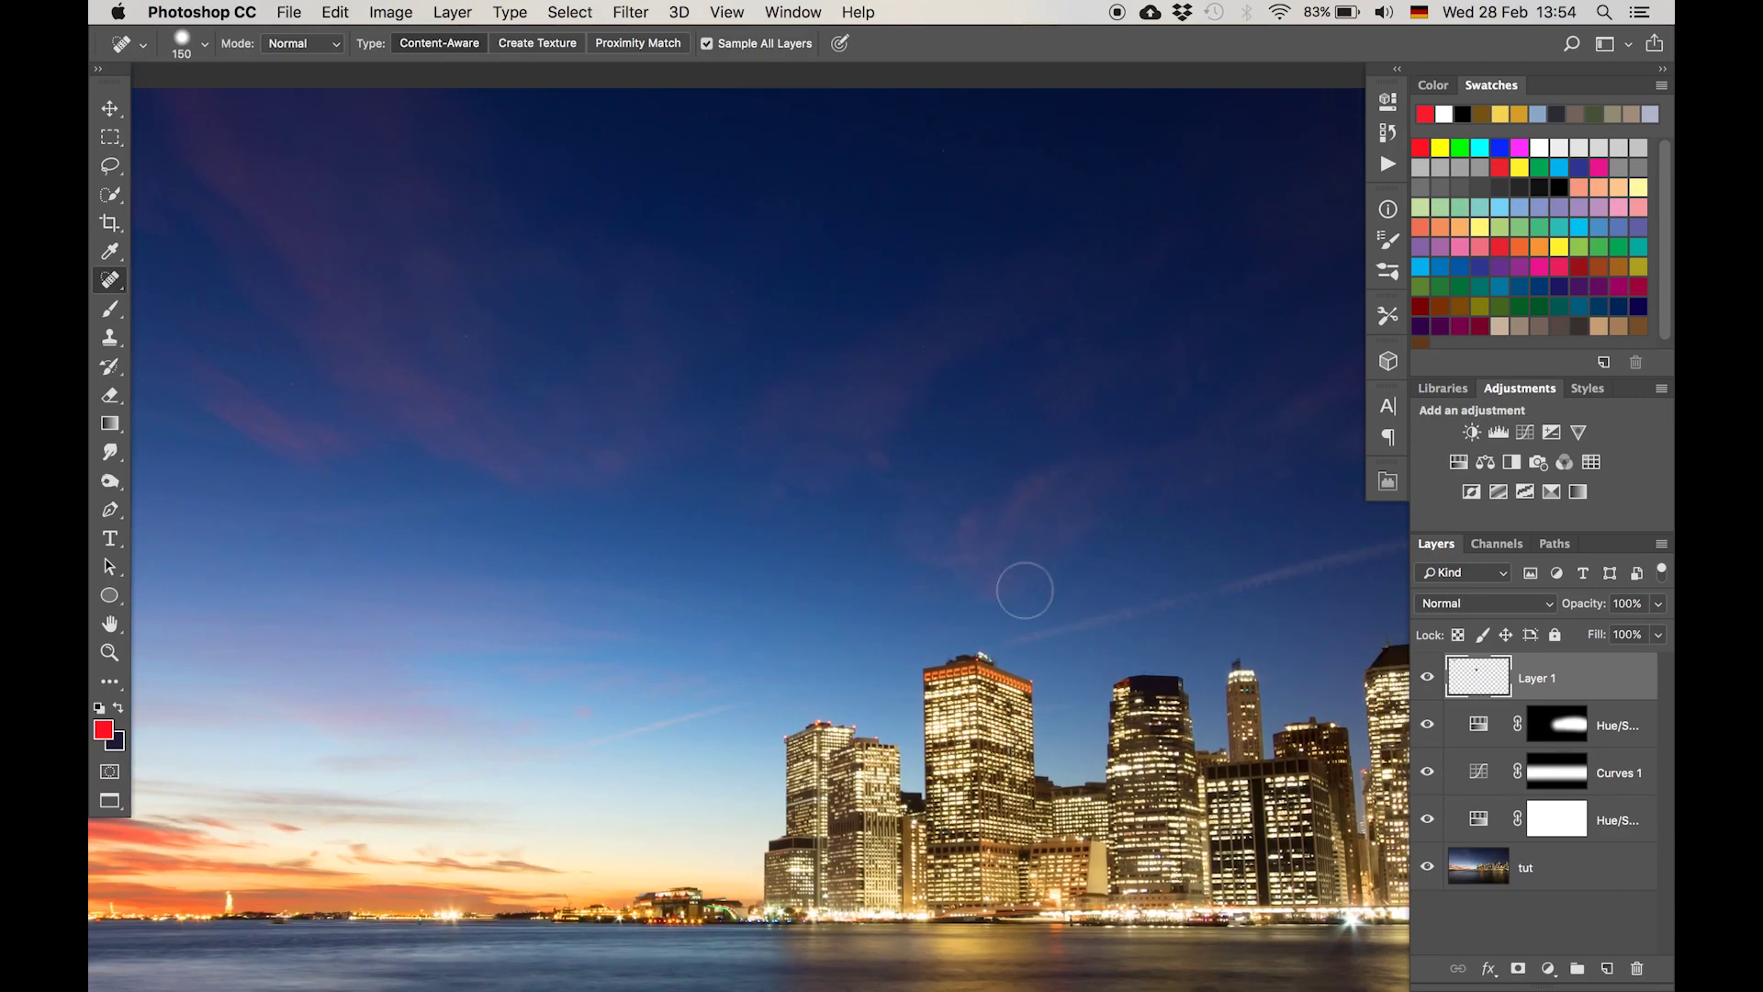
scroll(1024, 590, down, 2)
scroll(1024, 589, down, 1)
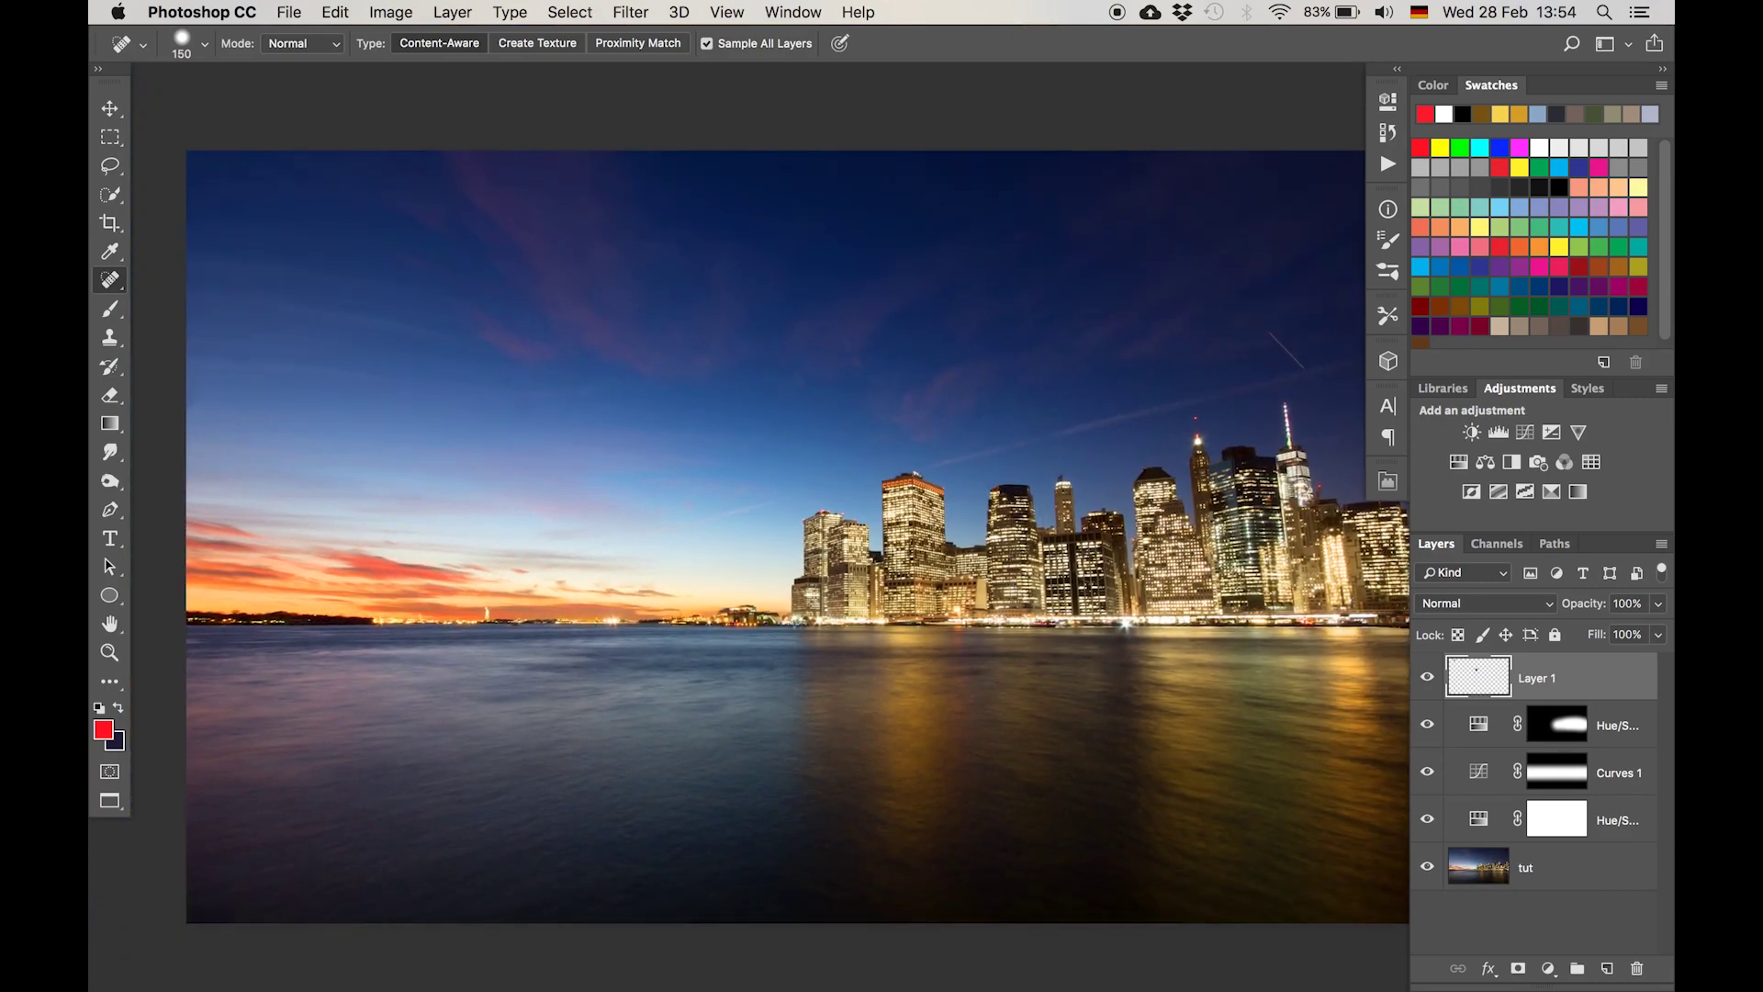
key(super+0)
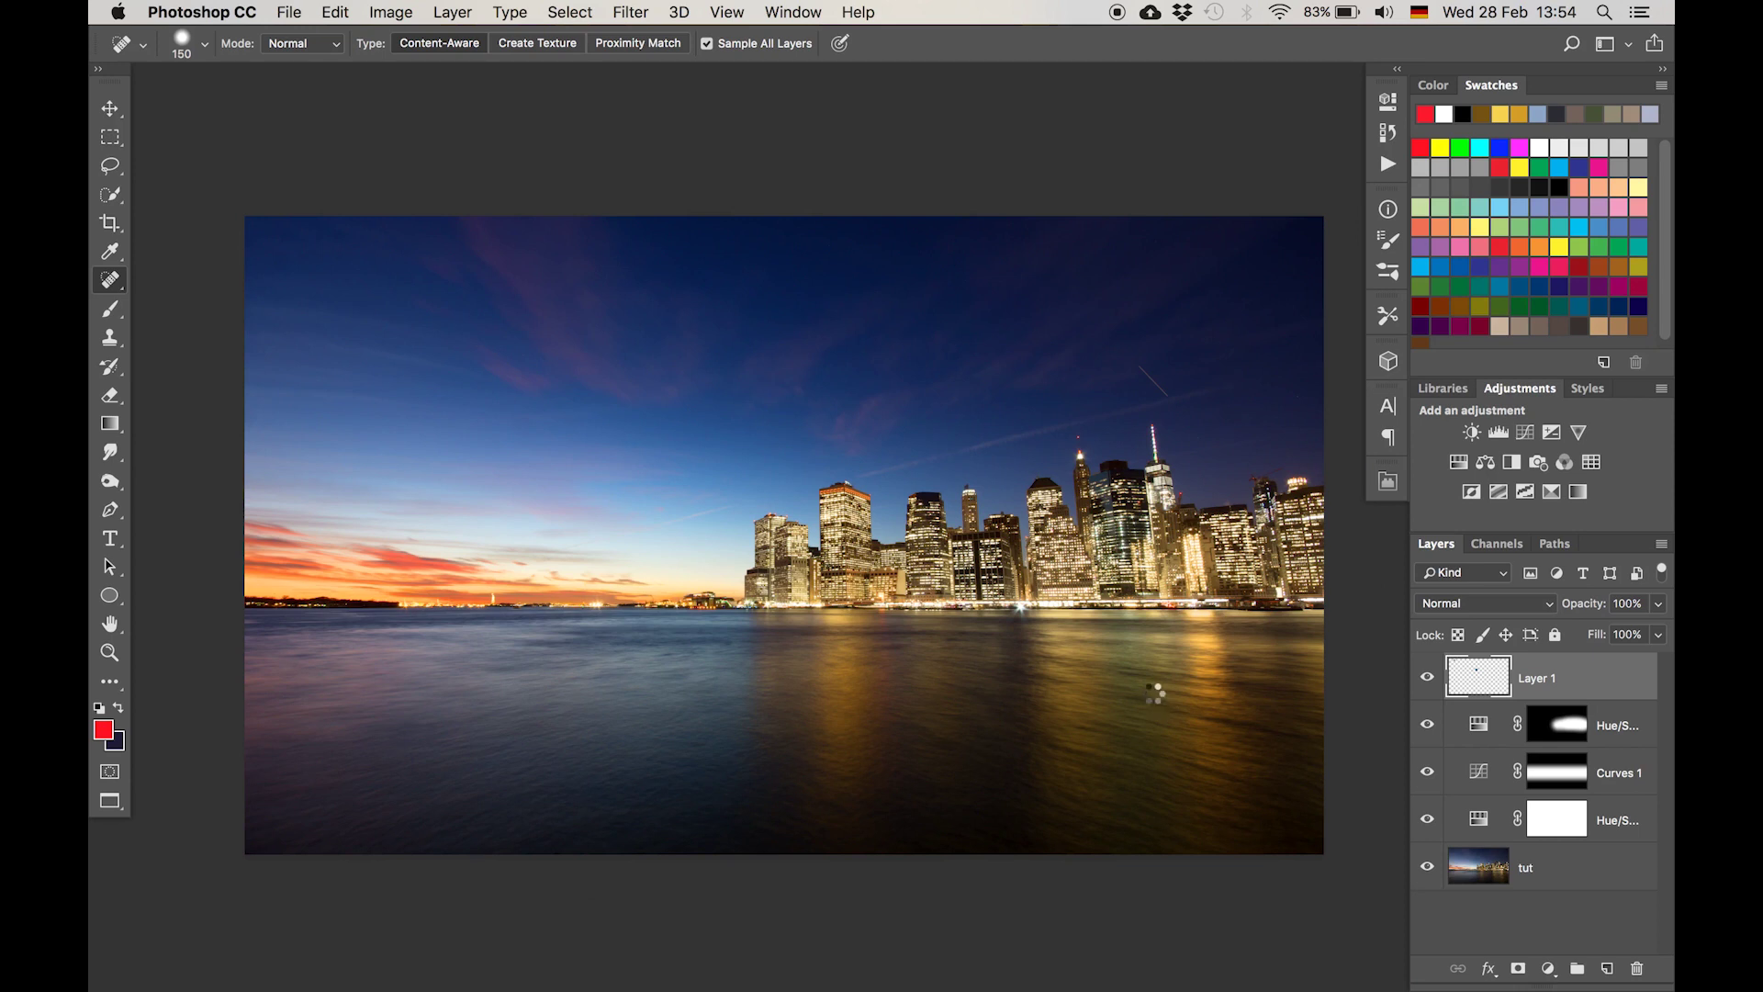
Stamp all visible layers into Layer 2 and apply a Camera Raw Filter with Clarity +68
key(super+alt+shift+e)
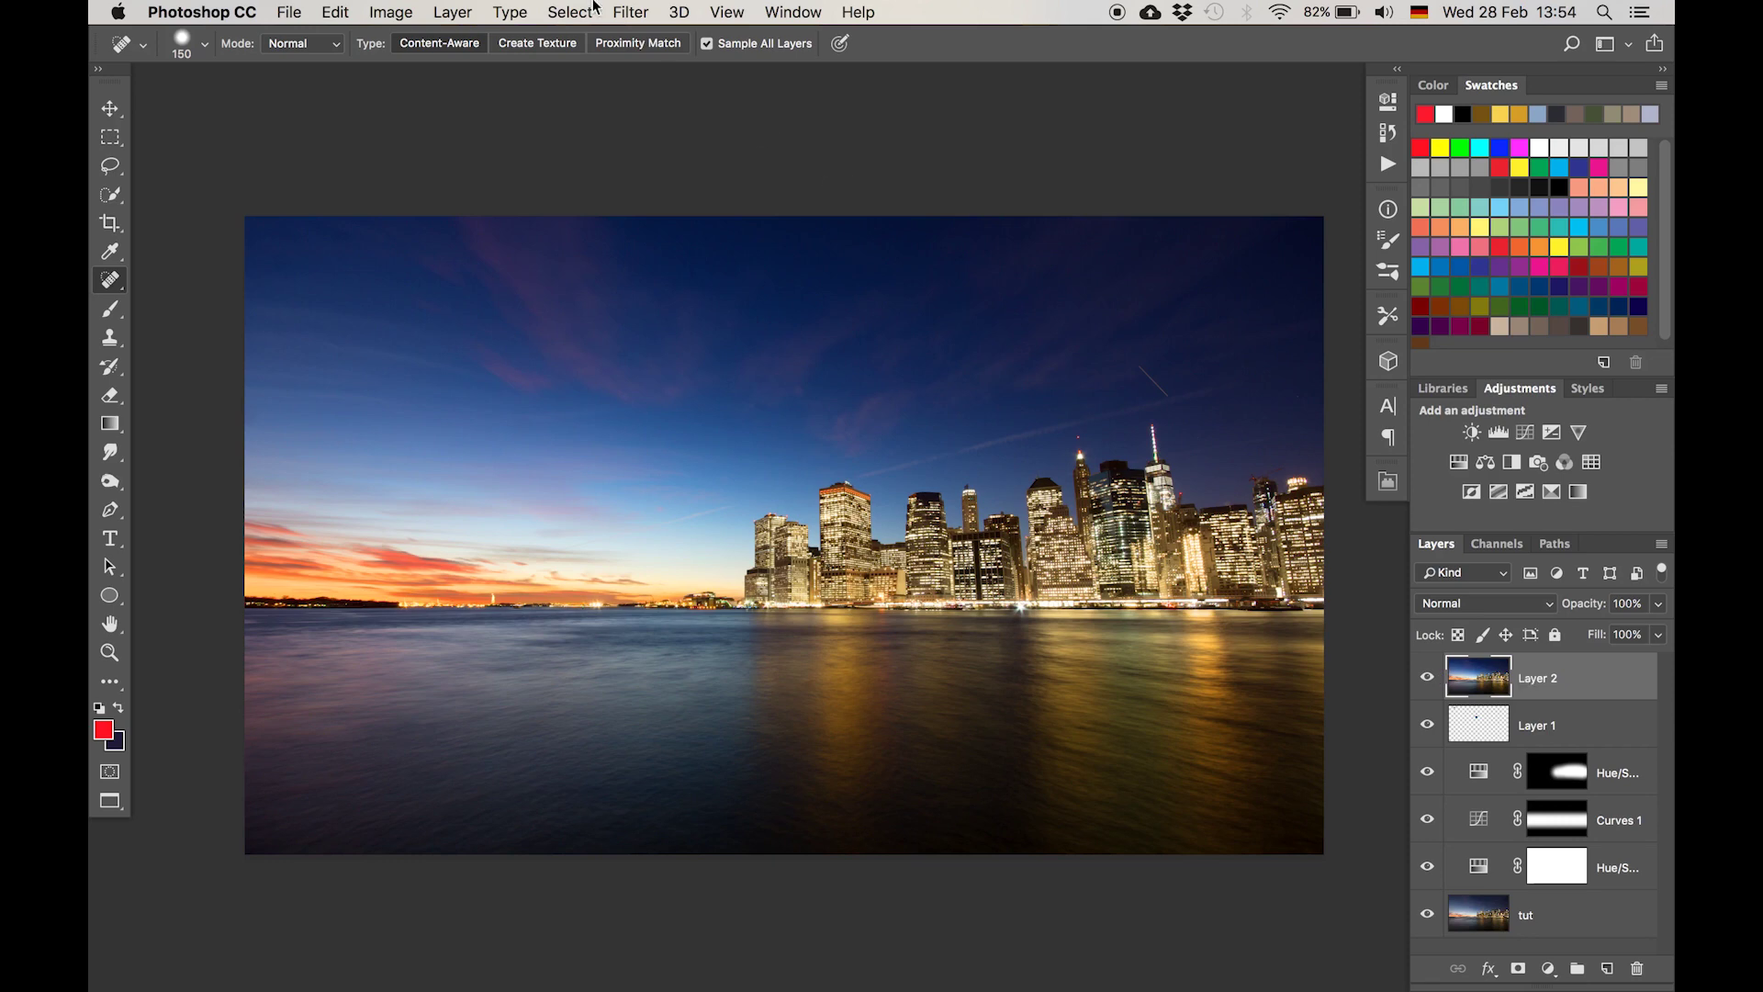
click(629, 11)
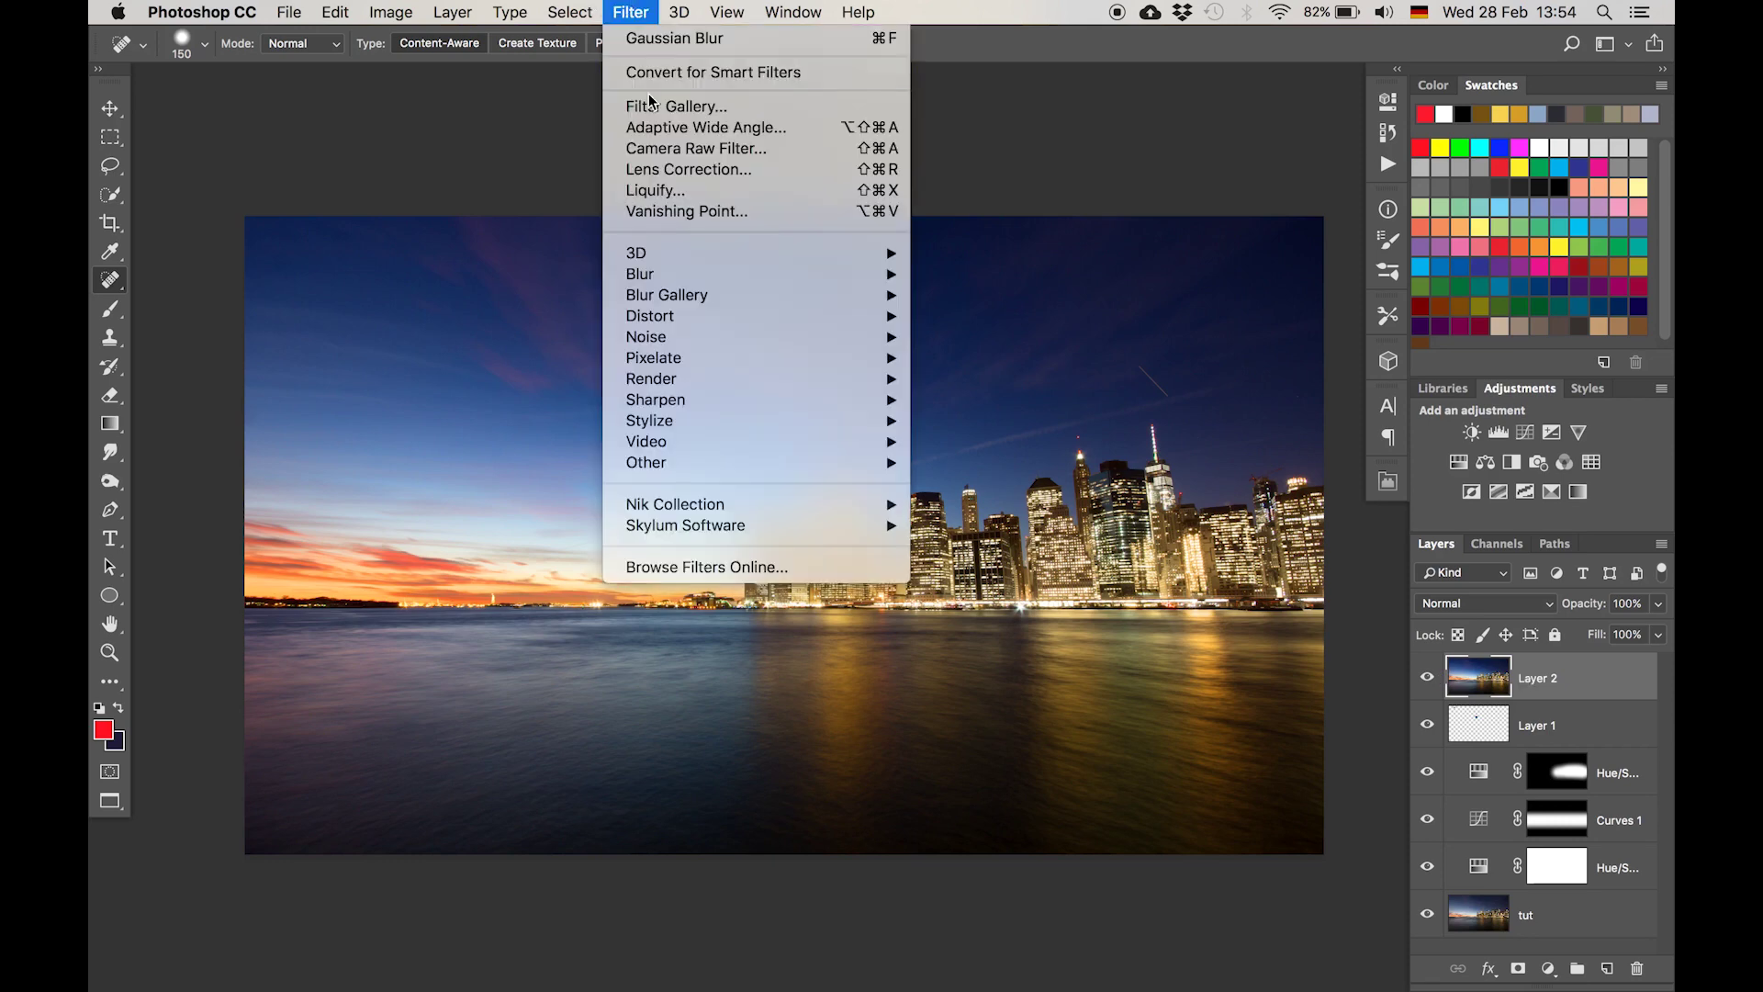
click(657, 148)
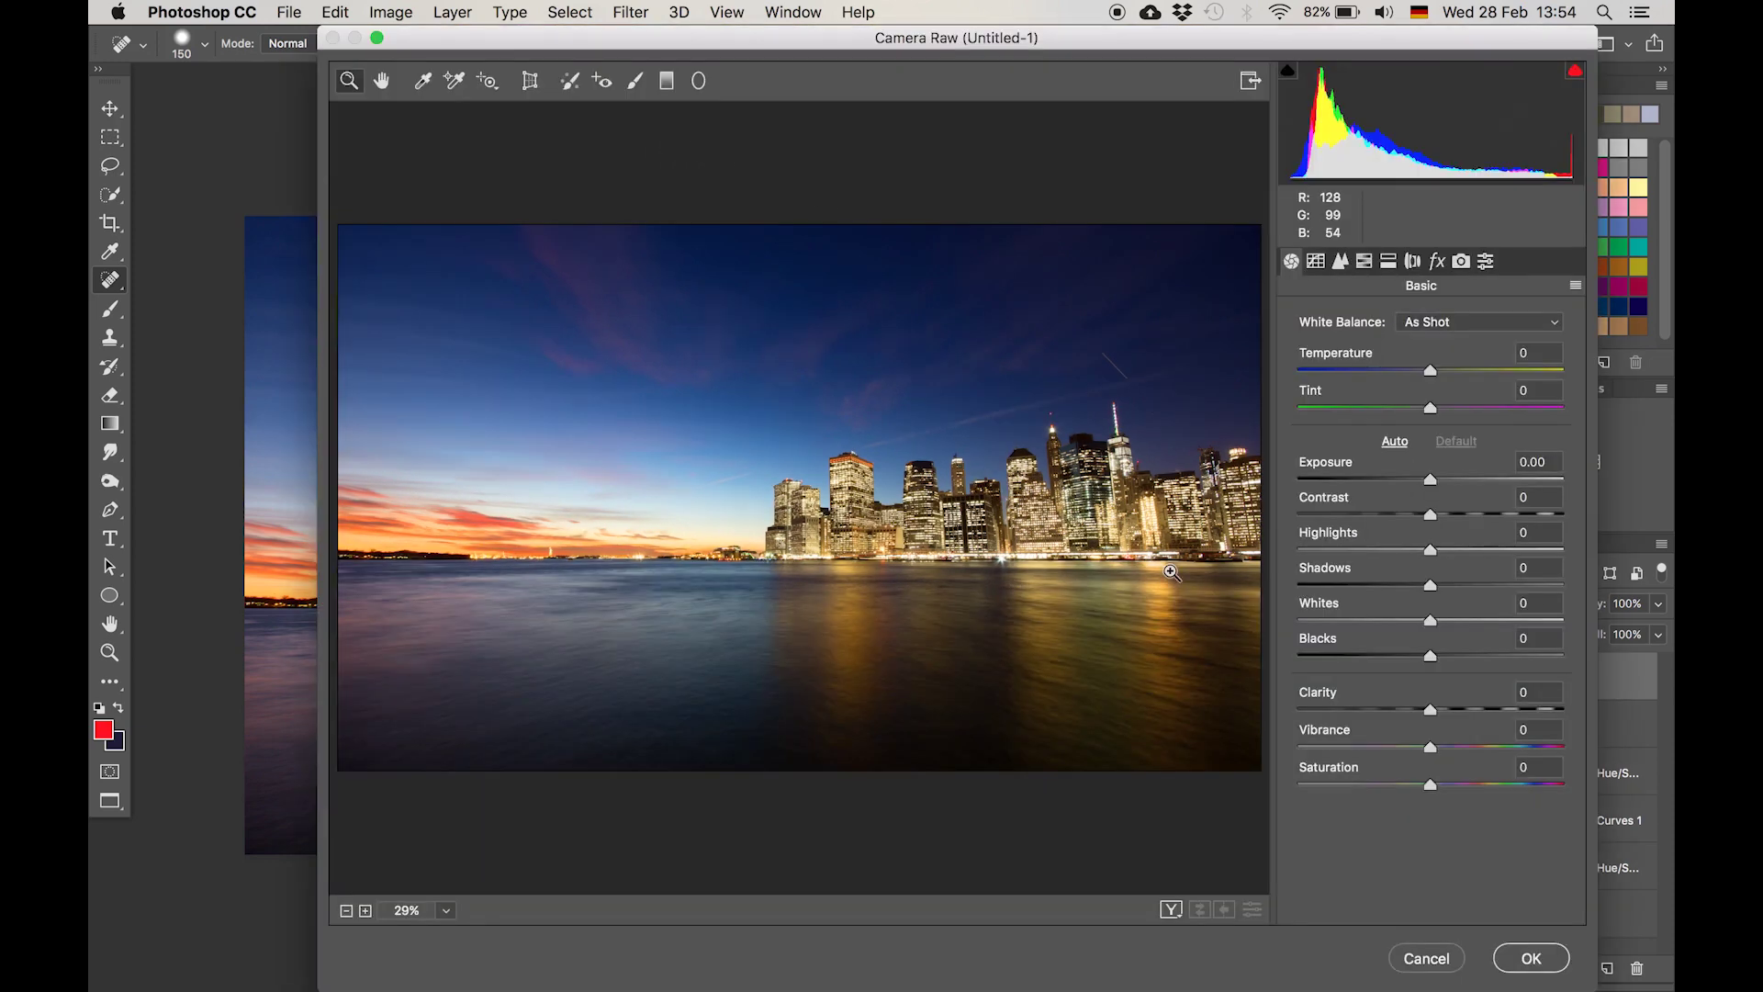
mouse_move(1435, 715)
mouse_down()
mouse_move(1550, 717)
mouse_move(1438, 717)
mouse_up()
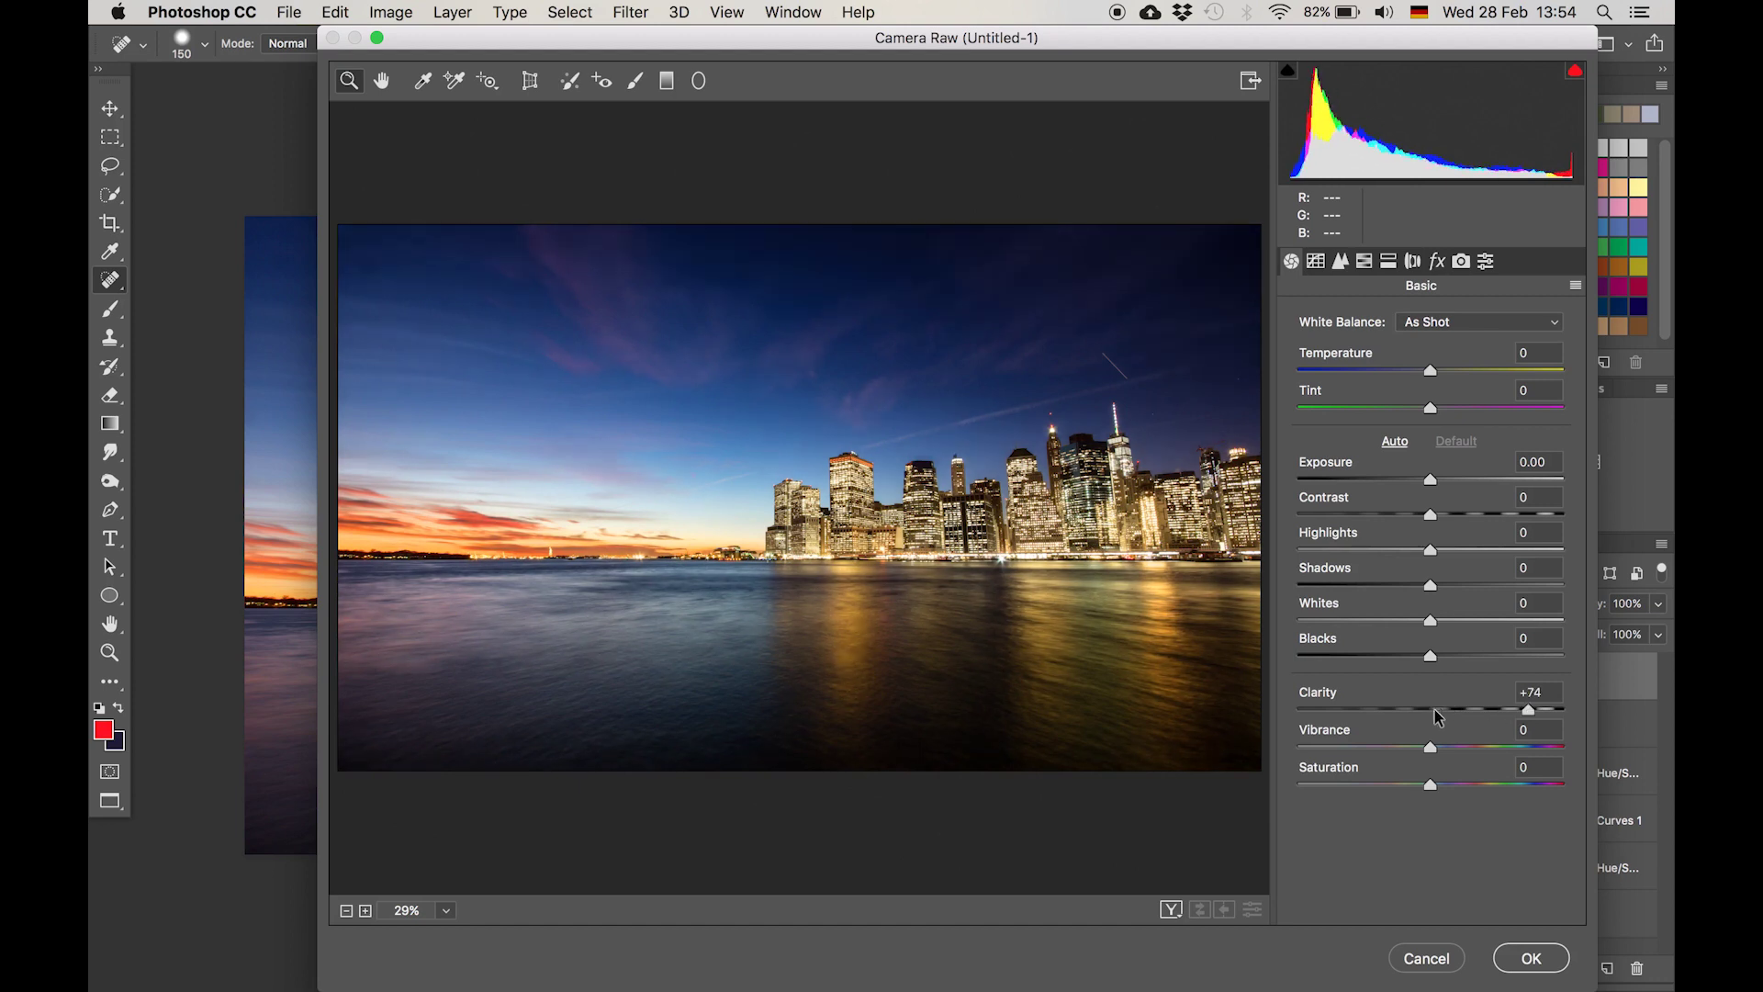
drag(1438, 717, 1521, 717)
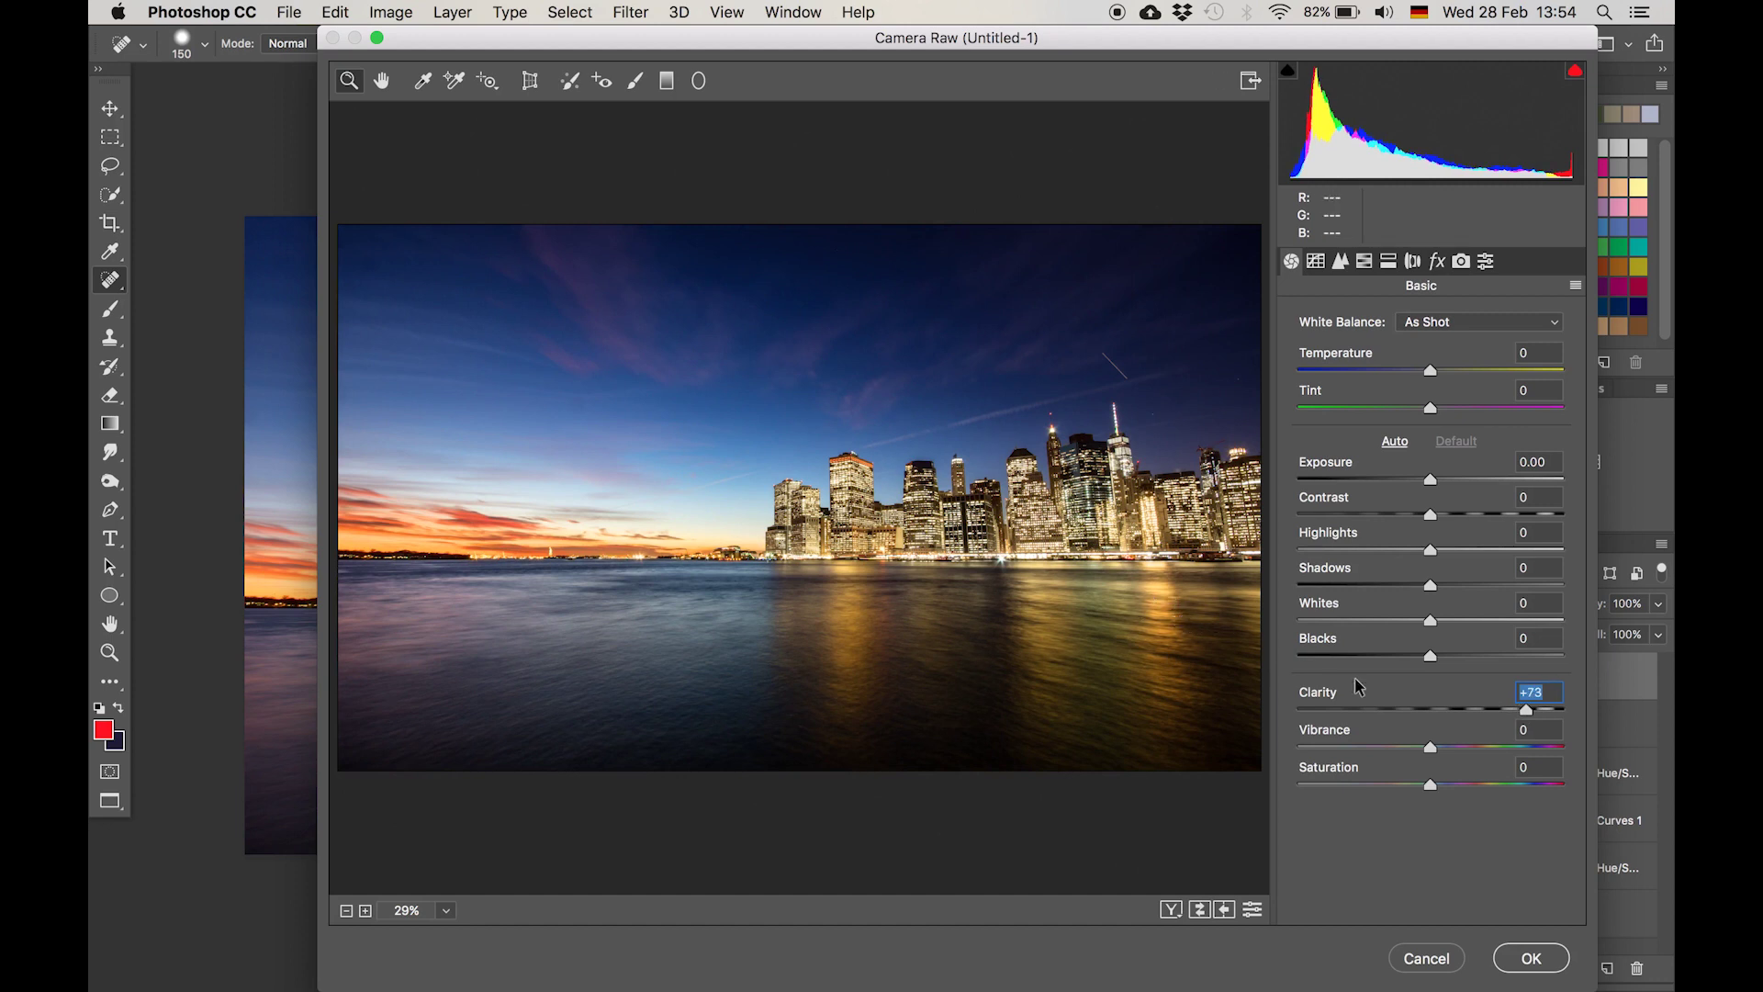
click(1428, 710)
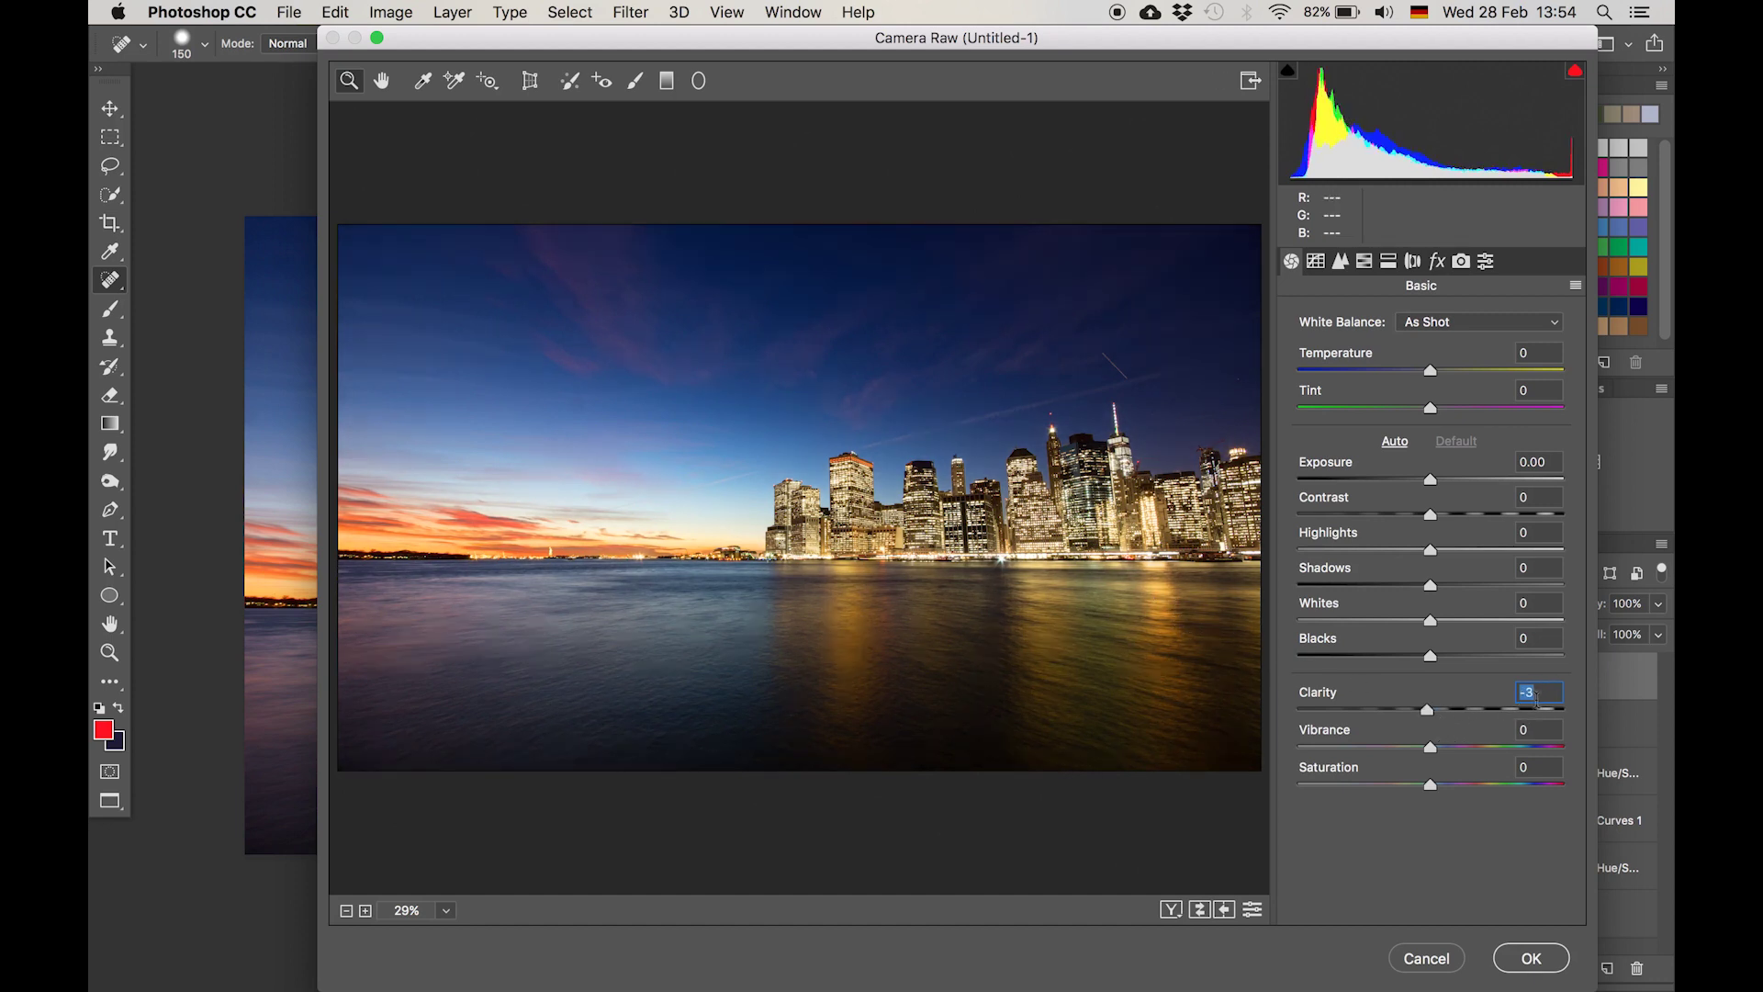
click(1436, 709)
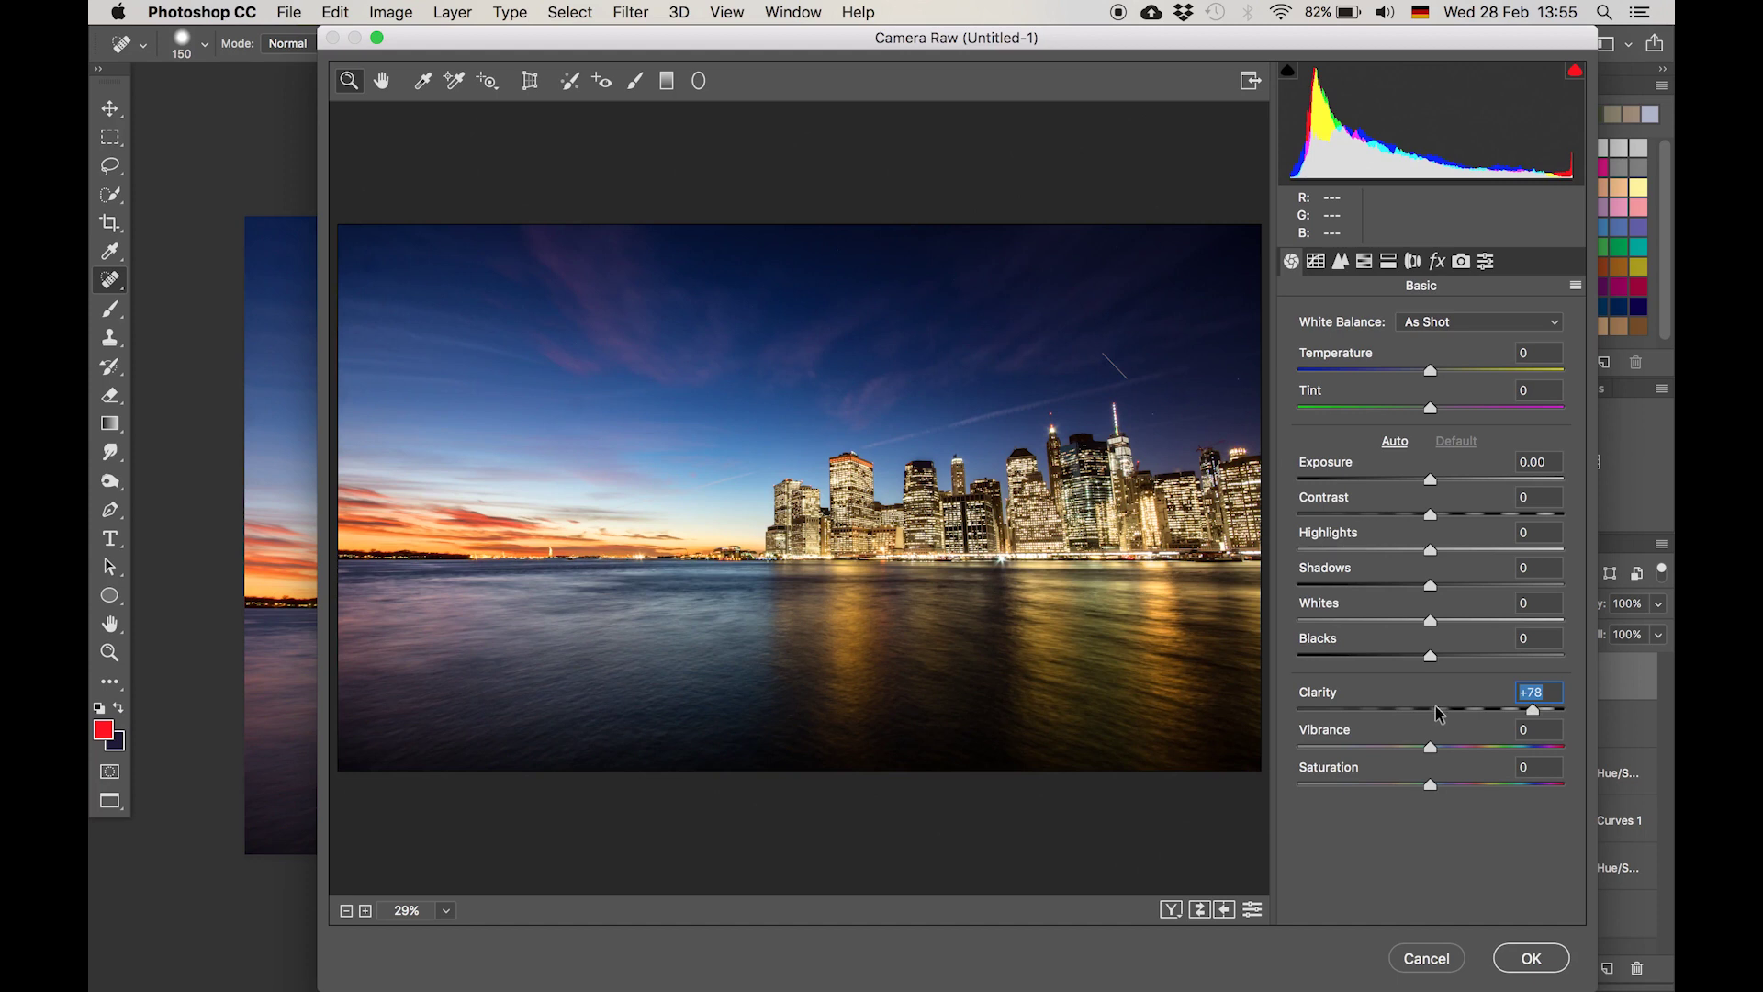
click(1520, 710)
click(1531, 958)
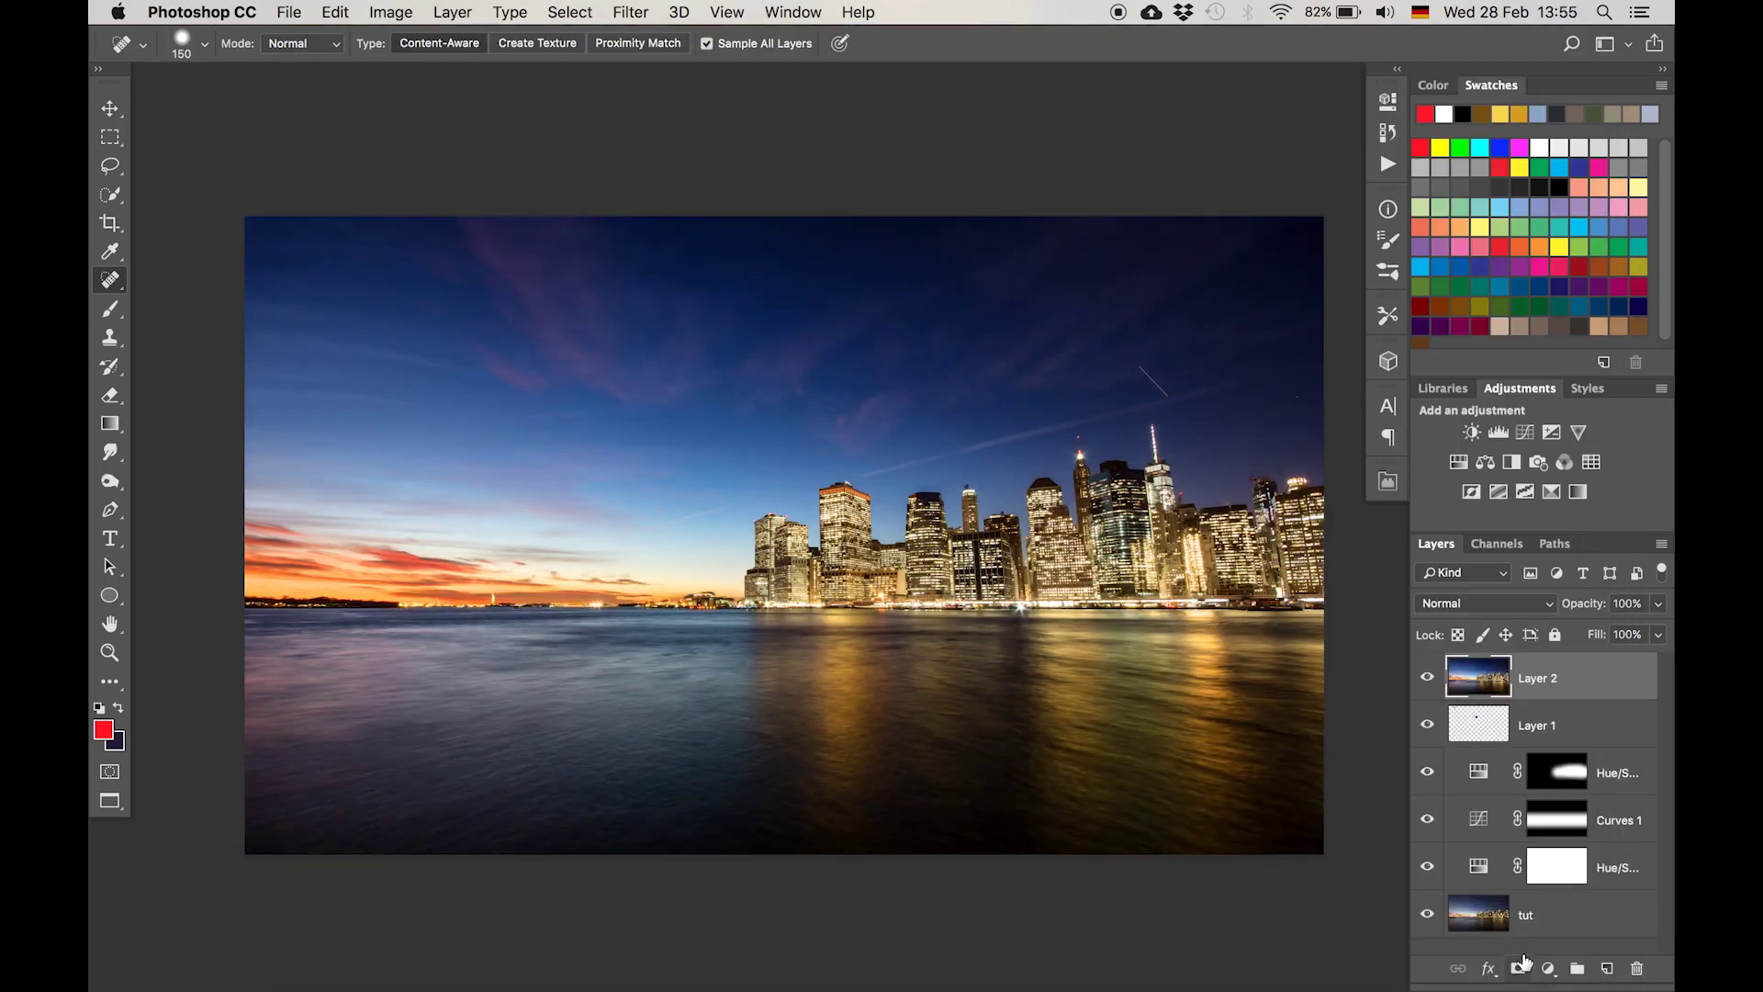
Give Layer 2 an inverted black mask and paint white at 40% opacity across the water reflection
click(1518, 969)
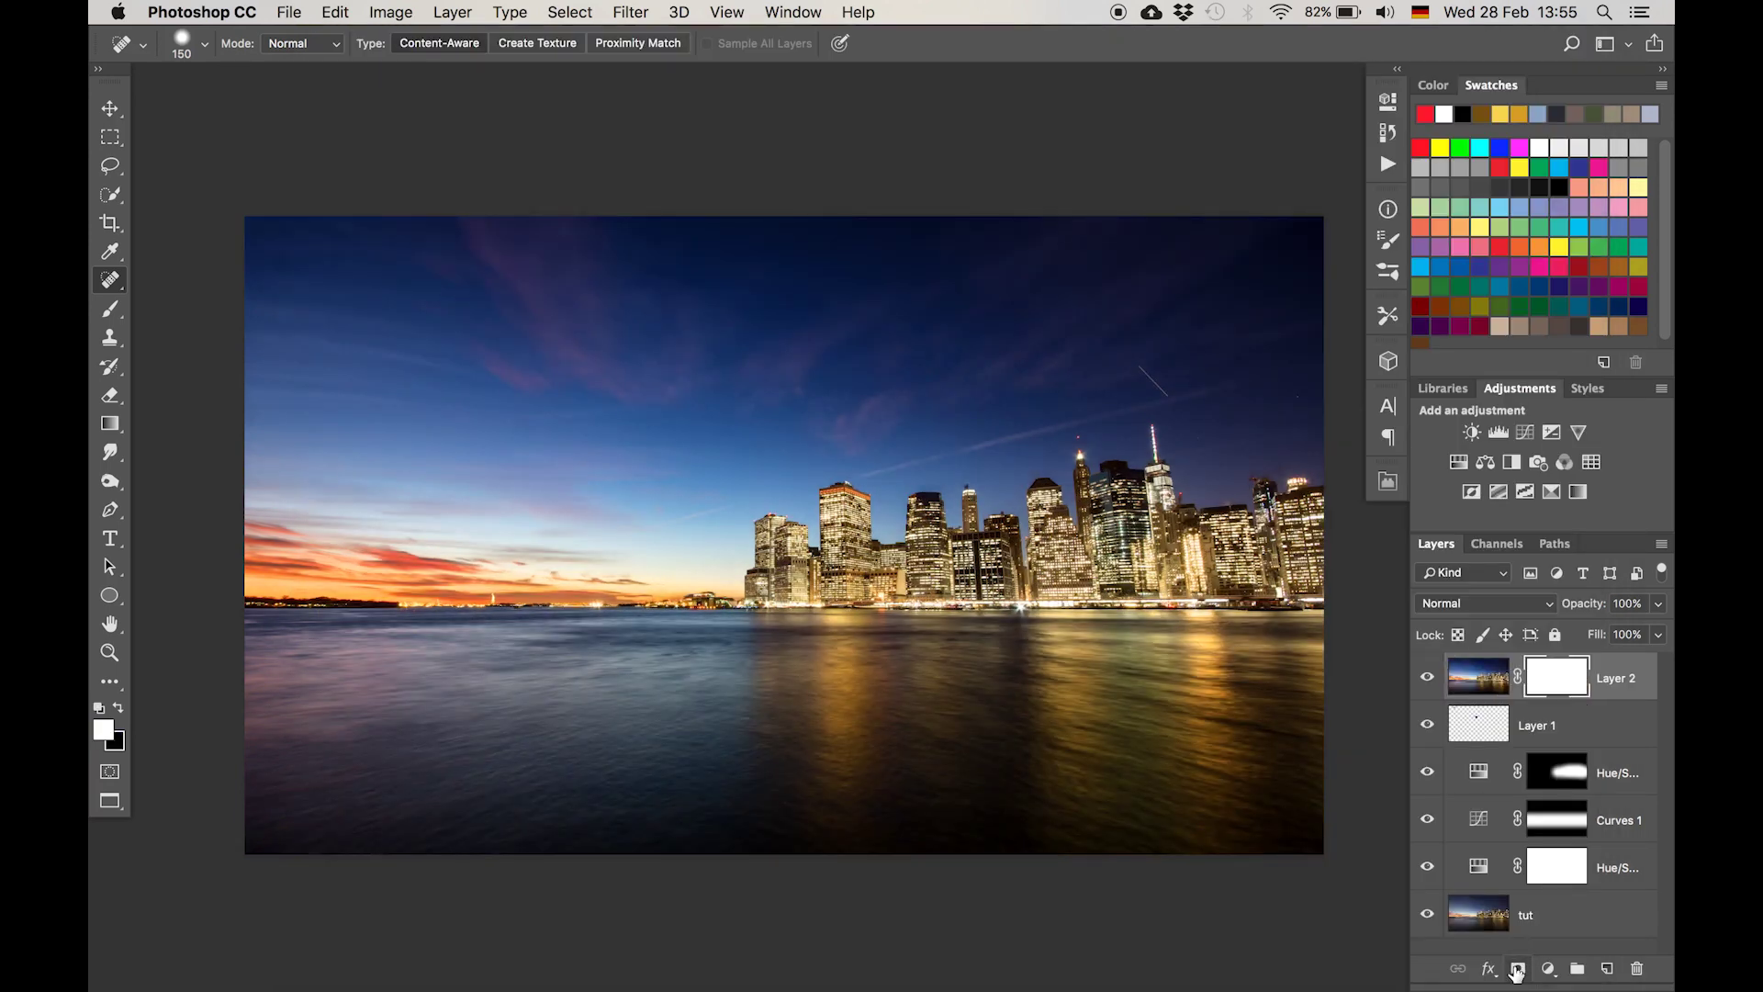
key(super+i)
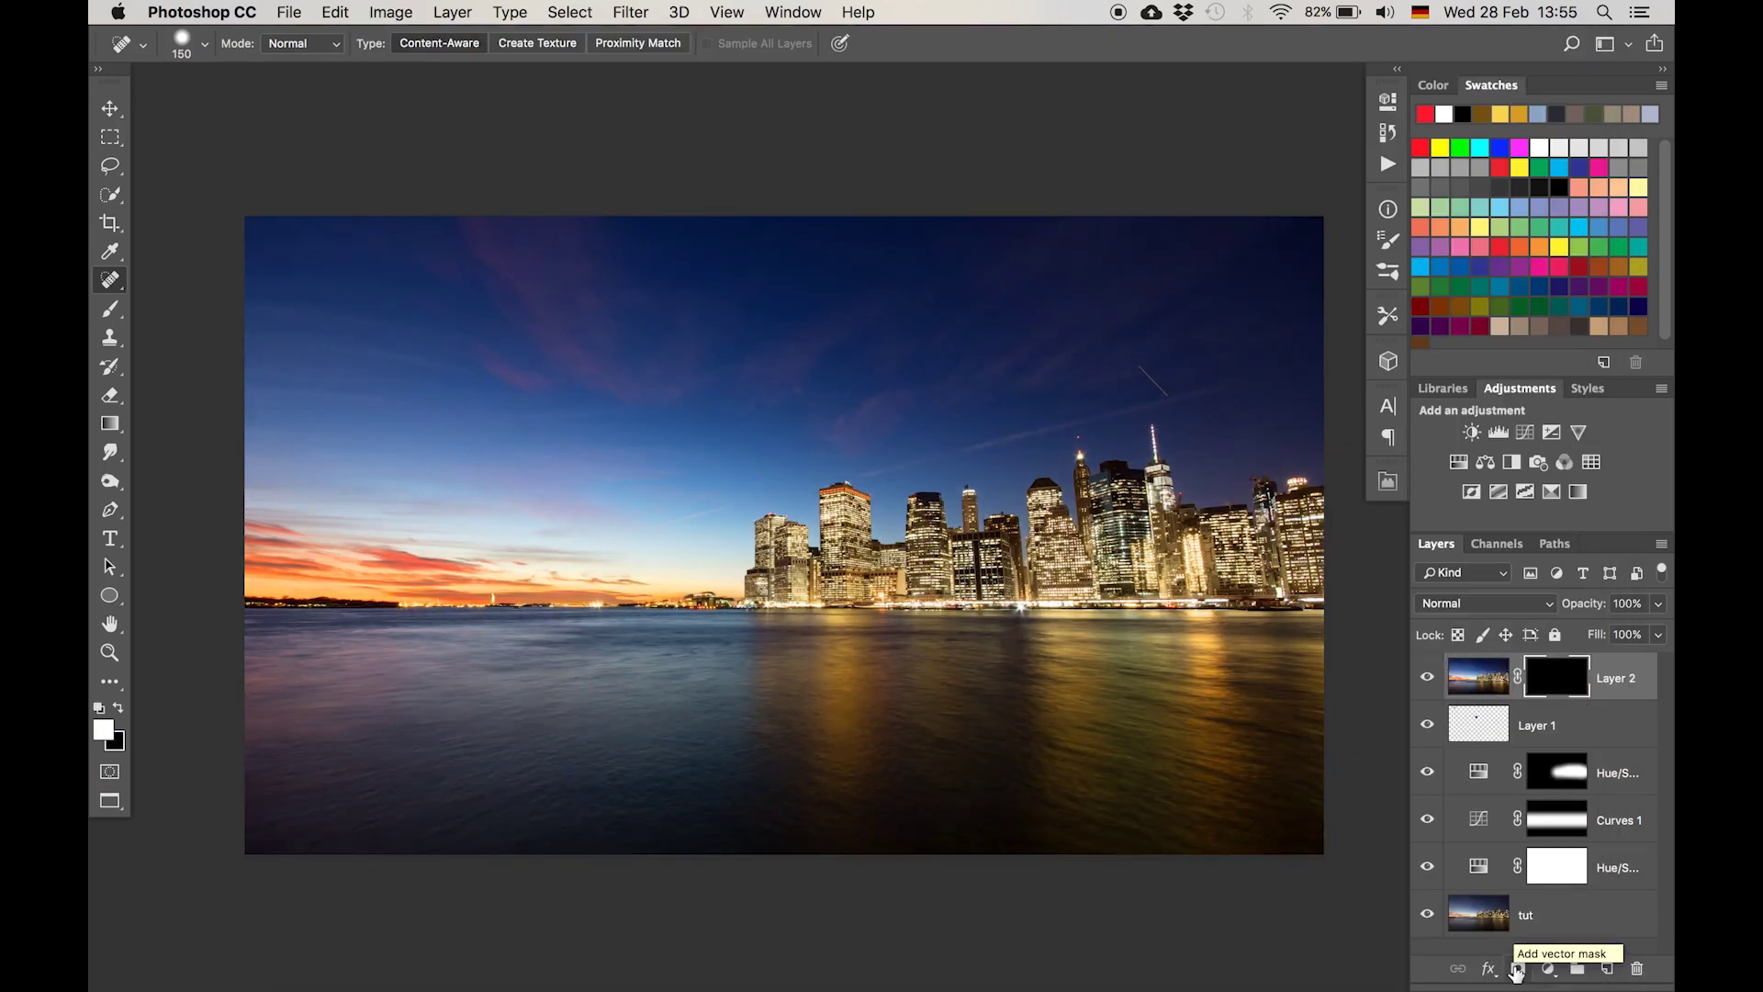
key(b)
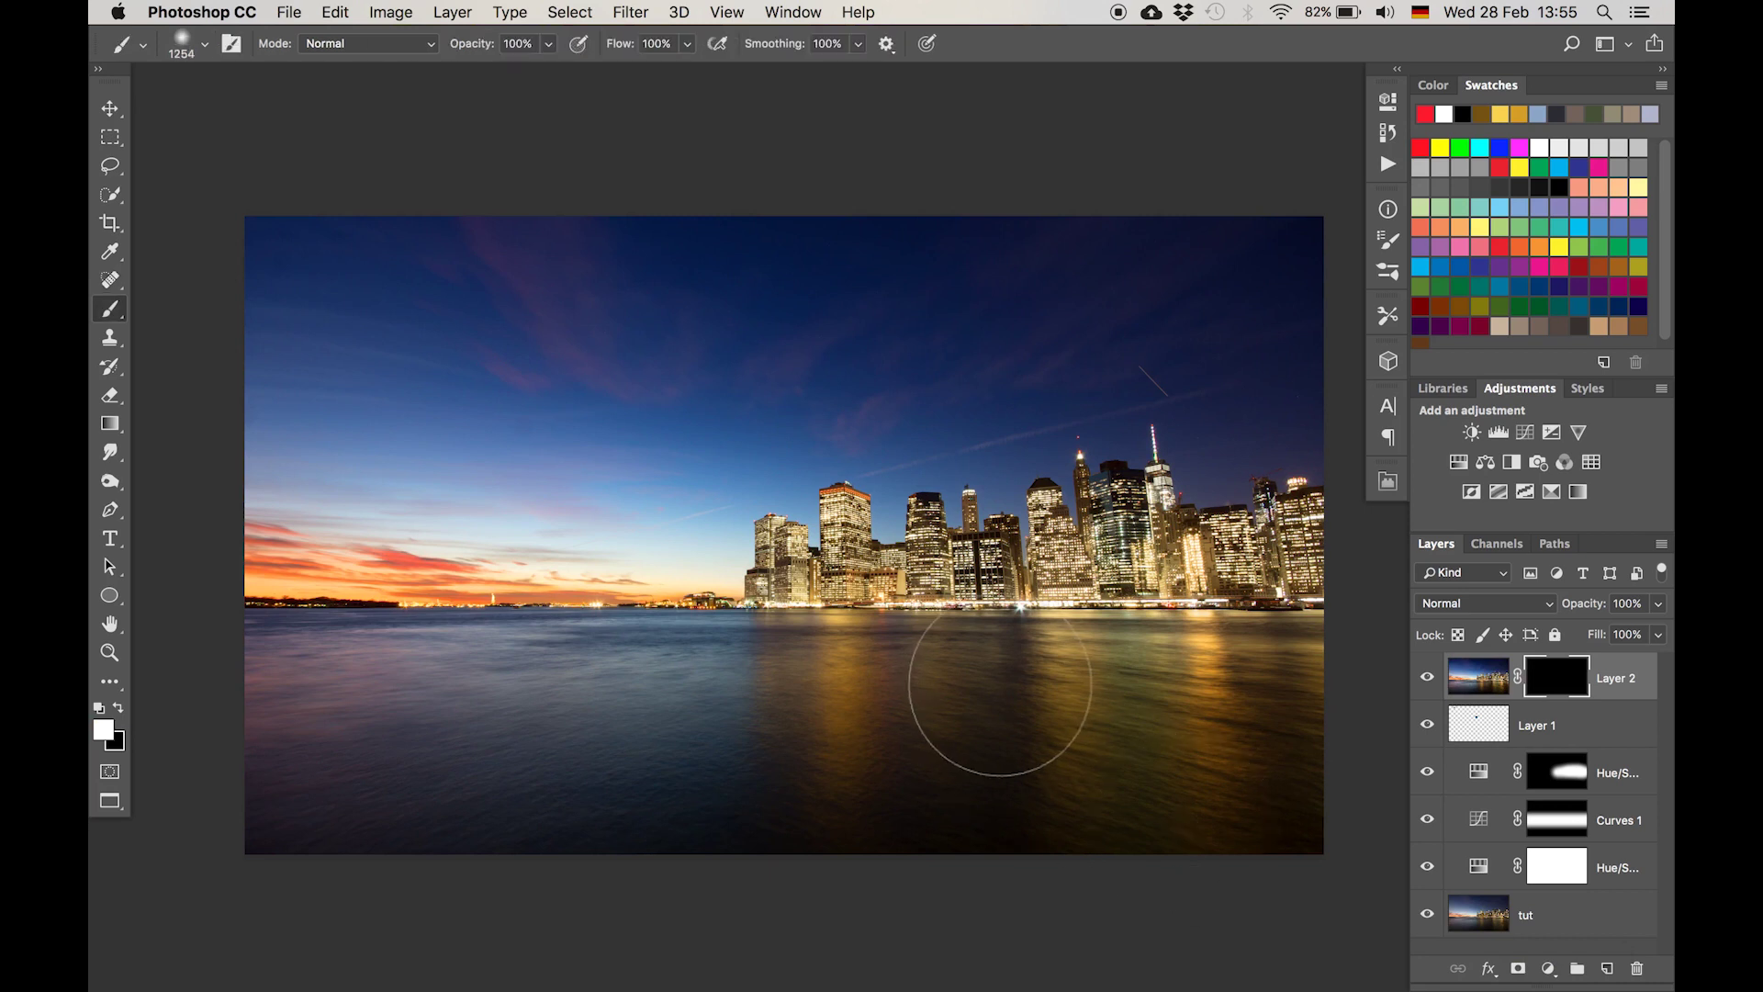
key(4)
mouse_move(1024, 698)
mouse_down()
mouse_move(1319, 701)
mouse_move(1145, 688)
mouse_move(1200, 735)
mouse_up()
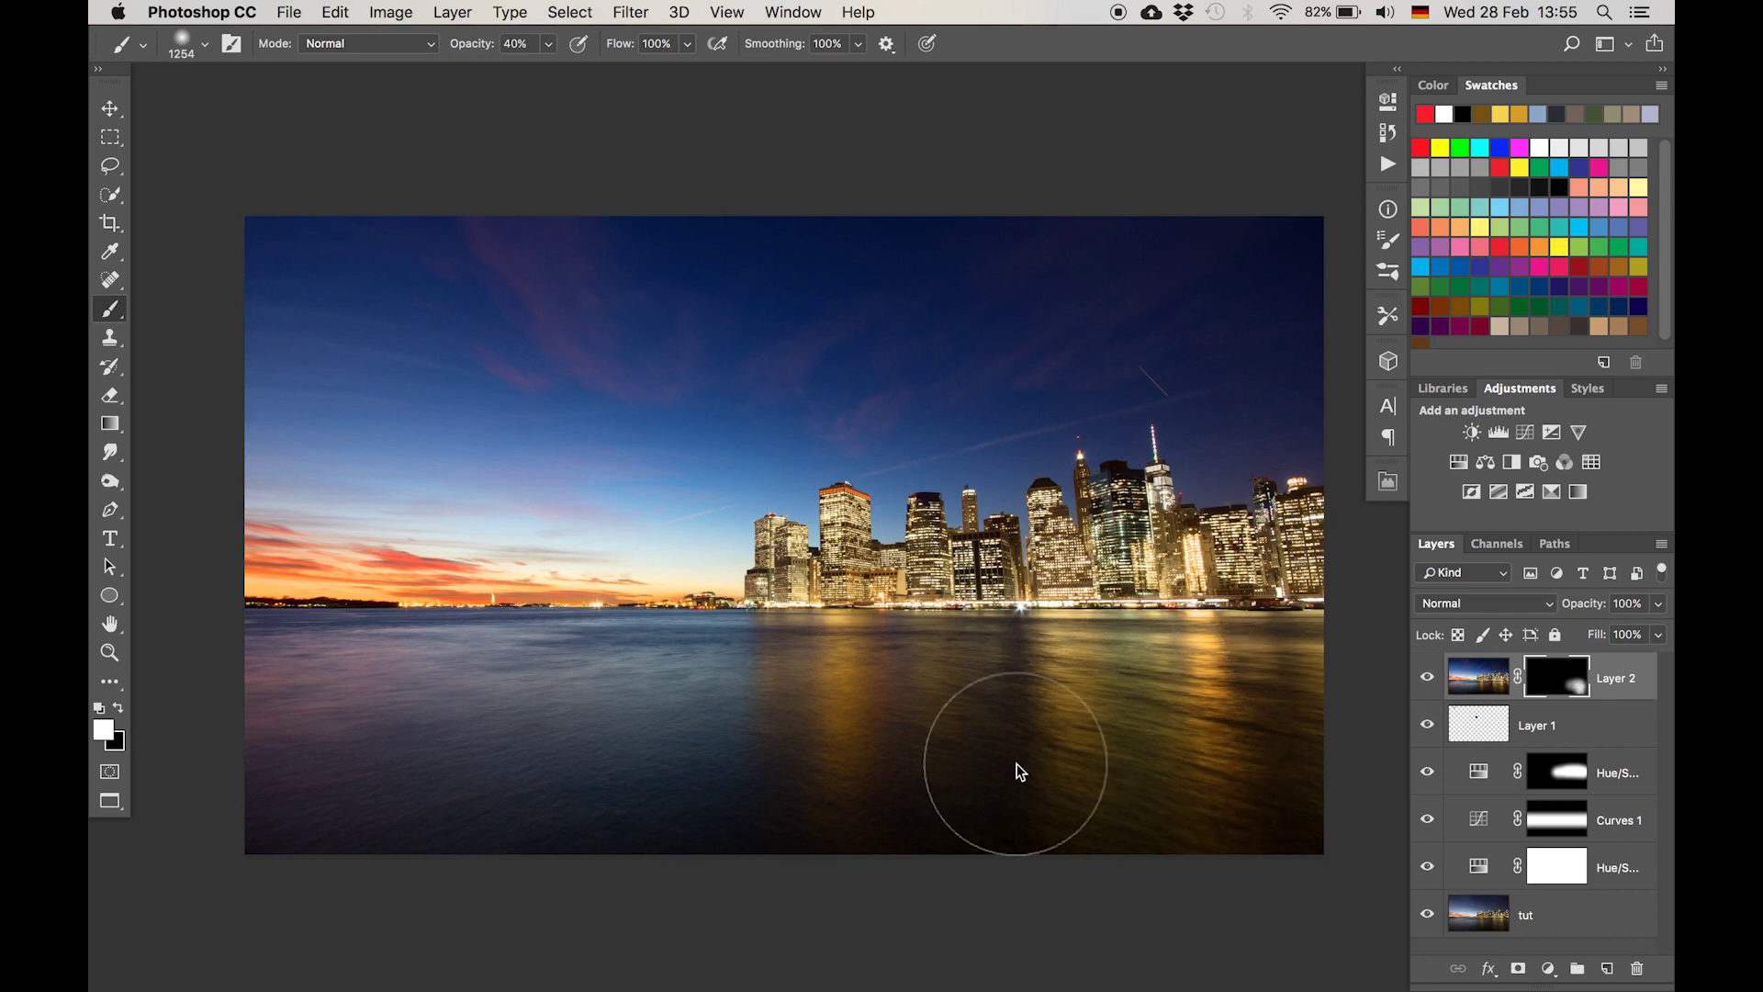
mouse_move(1017, 765)
mouse_down()
mouse_move(1067, 691)
mouse_move(1274, 695)
mouse_up()
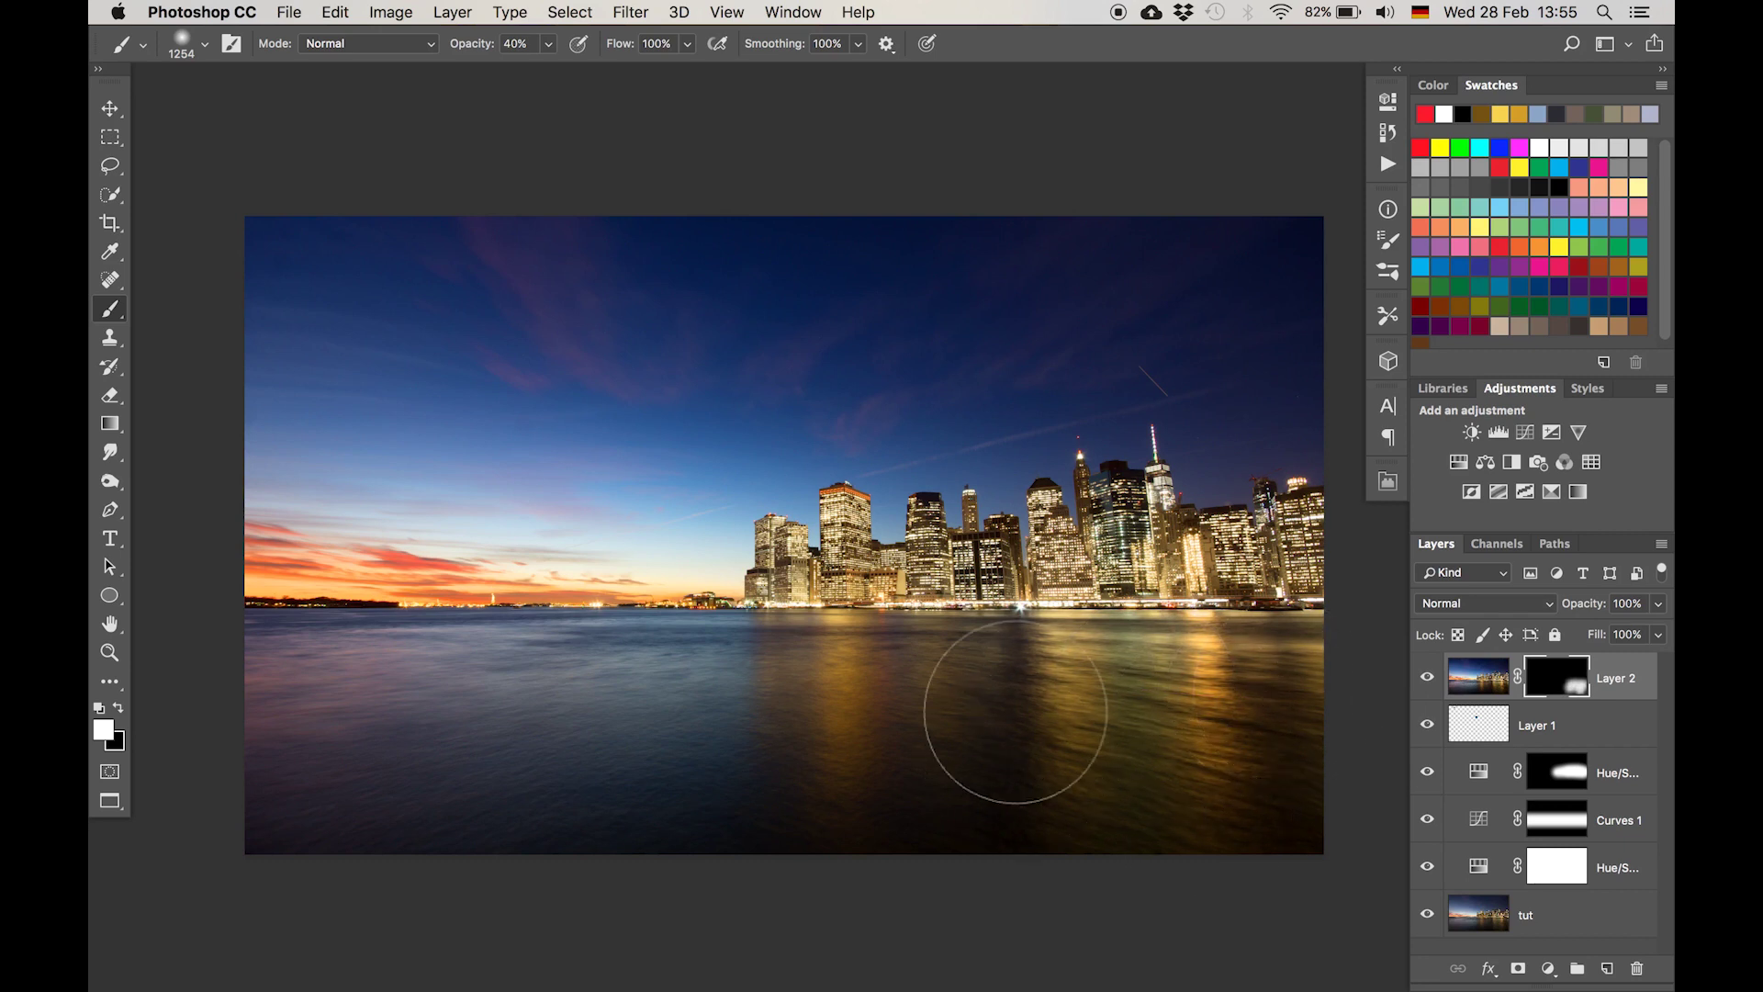
drag(1015, 712, 838, 704)
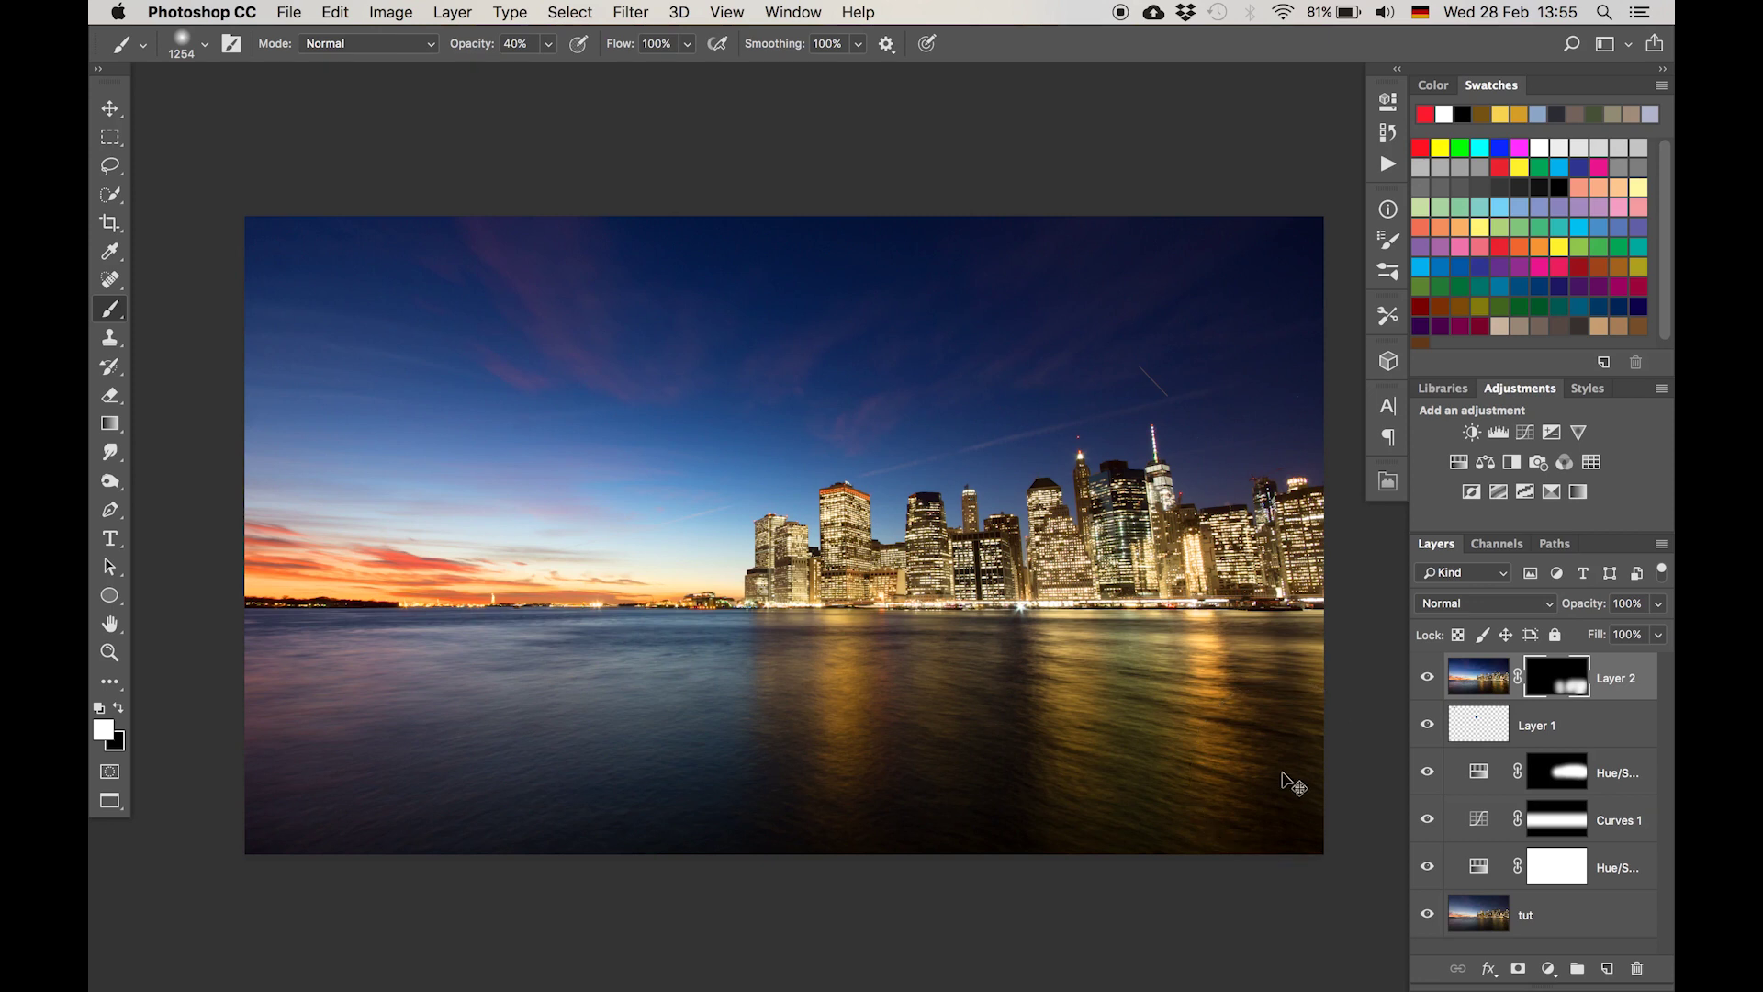
Stamp visible layers into Layer 3 and apply a Camera Raw Filter with Tint +18 and Temperature 0
key(super+alt+shift+e)
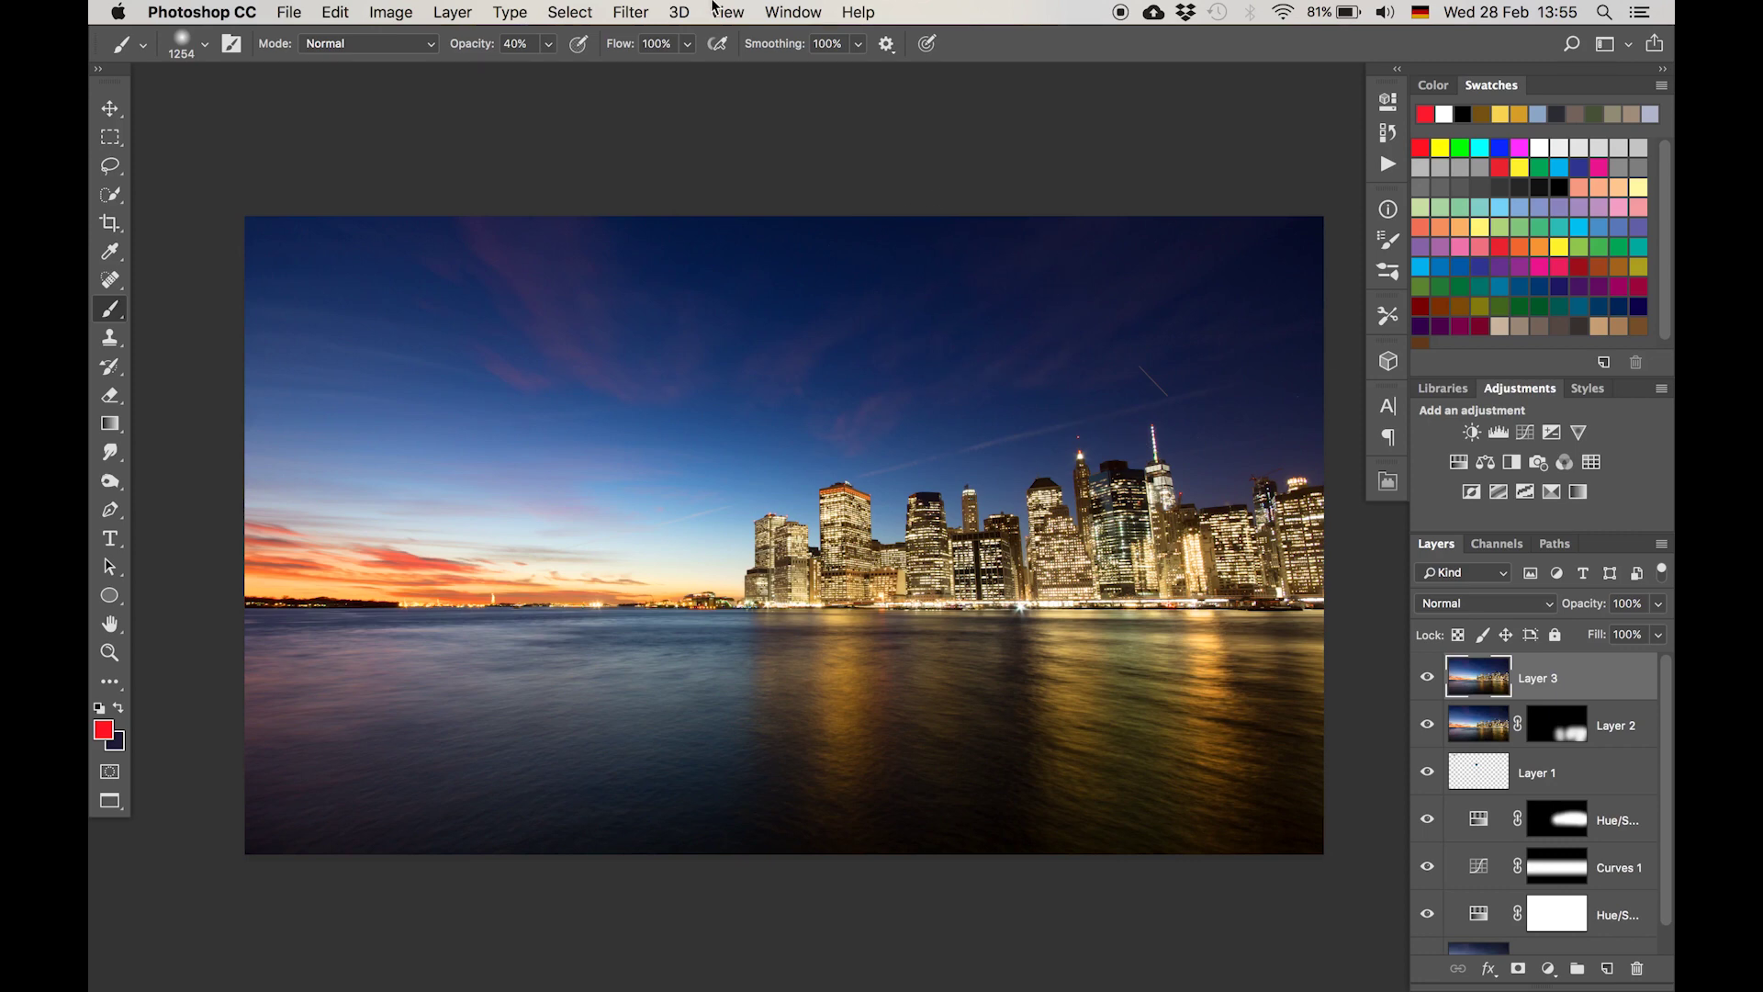
click(602, 9)
mouse_move(630, 11)
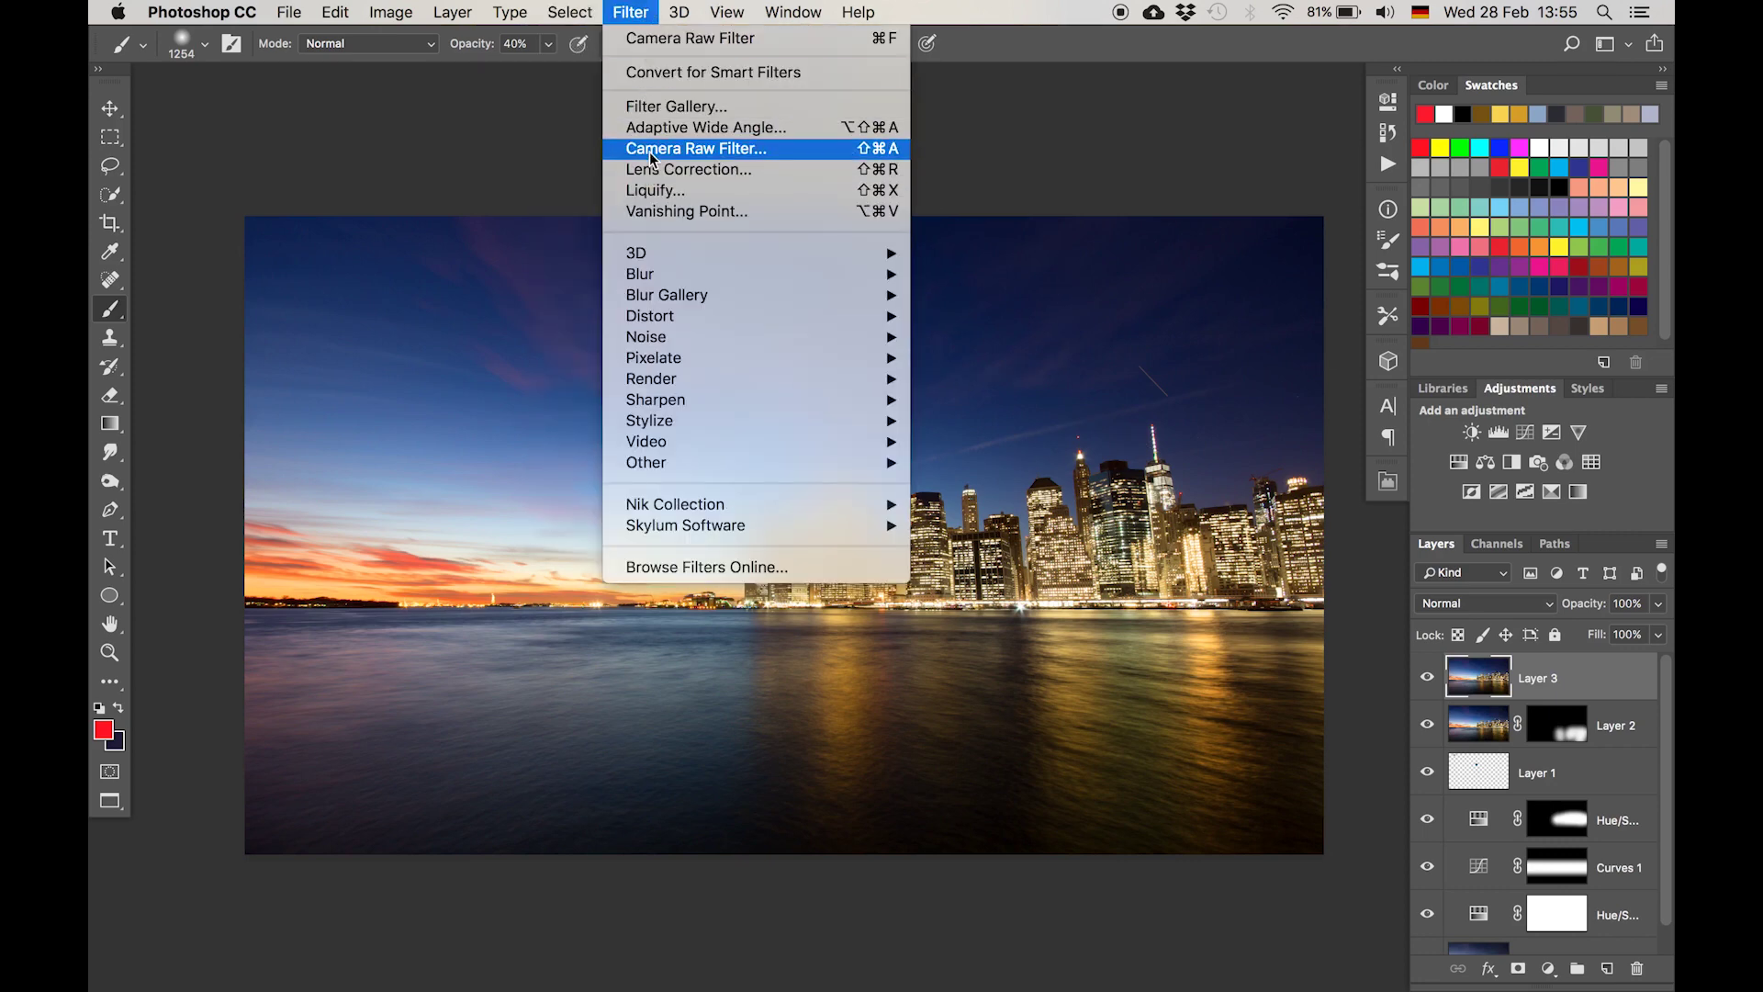
click(650, 146)
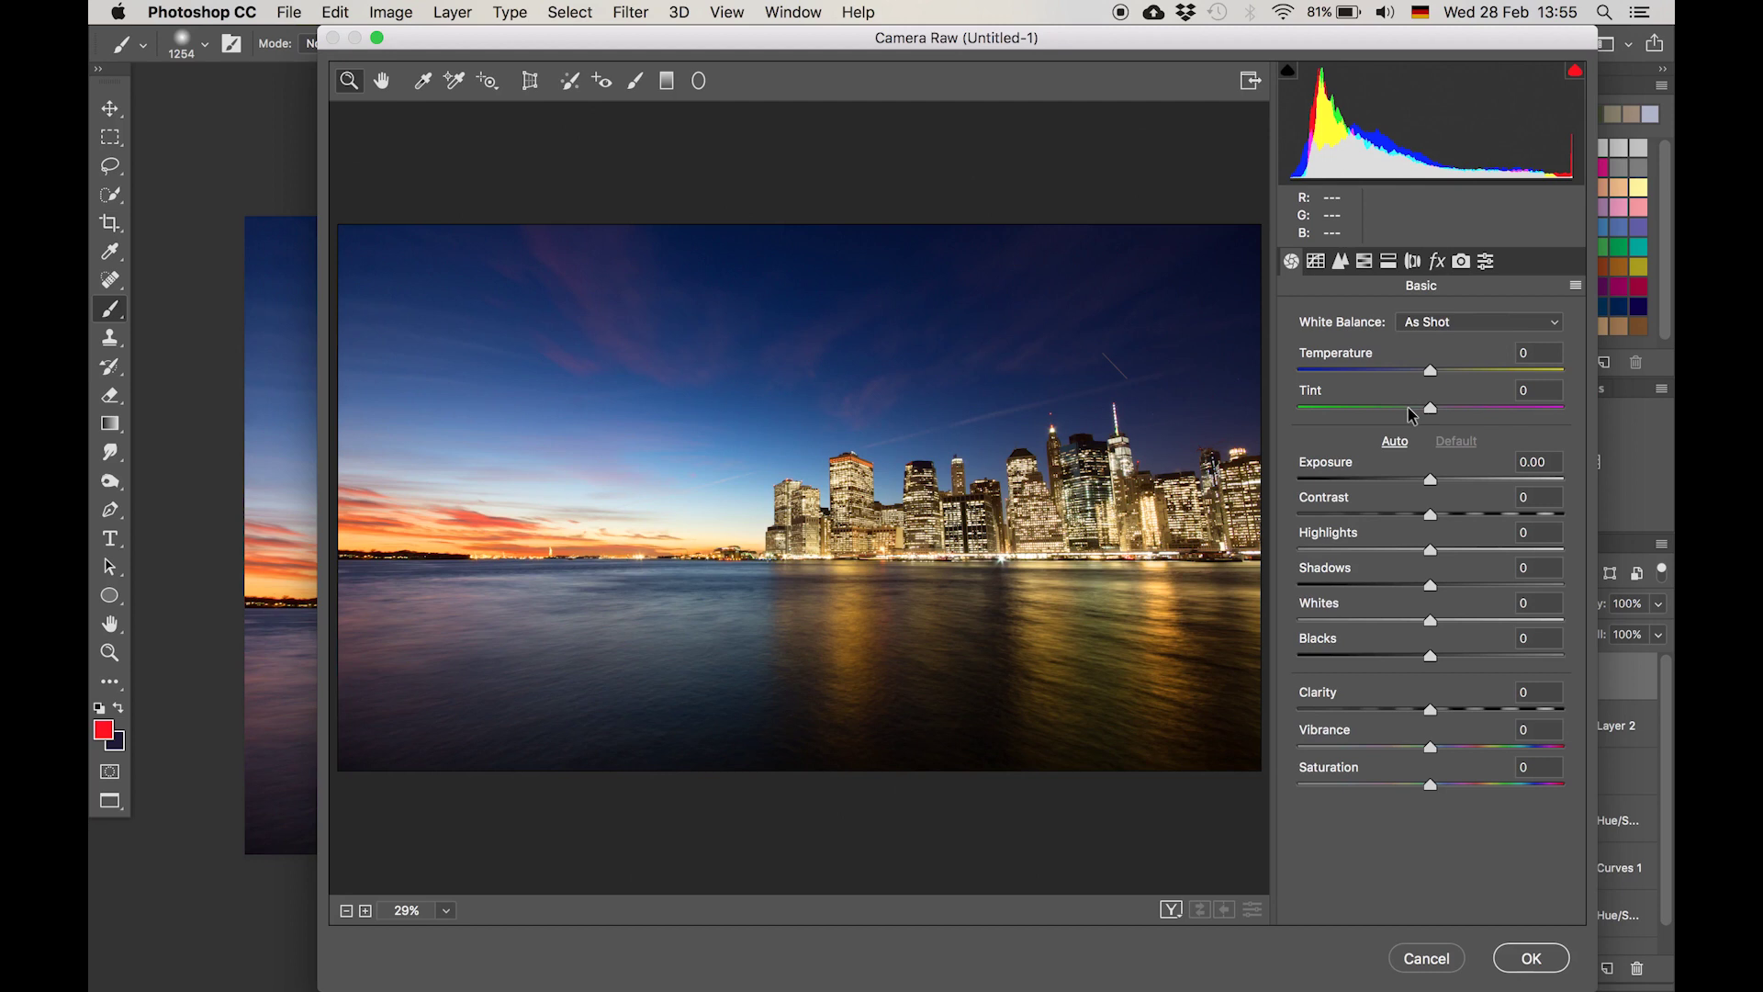
drag(1431, 410, 1513, 368)
double_click(1512, 367)
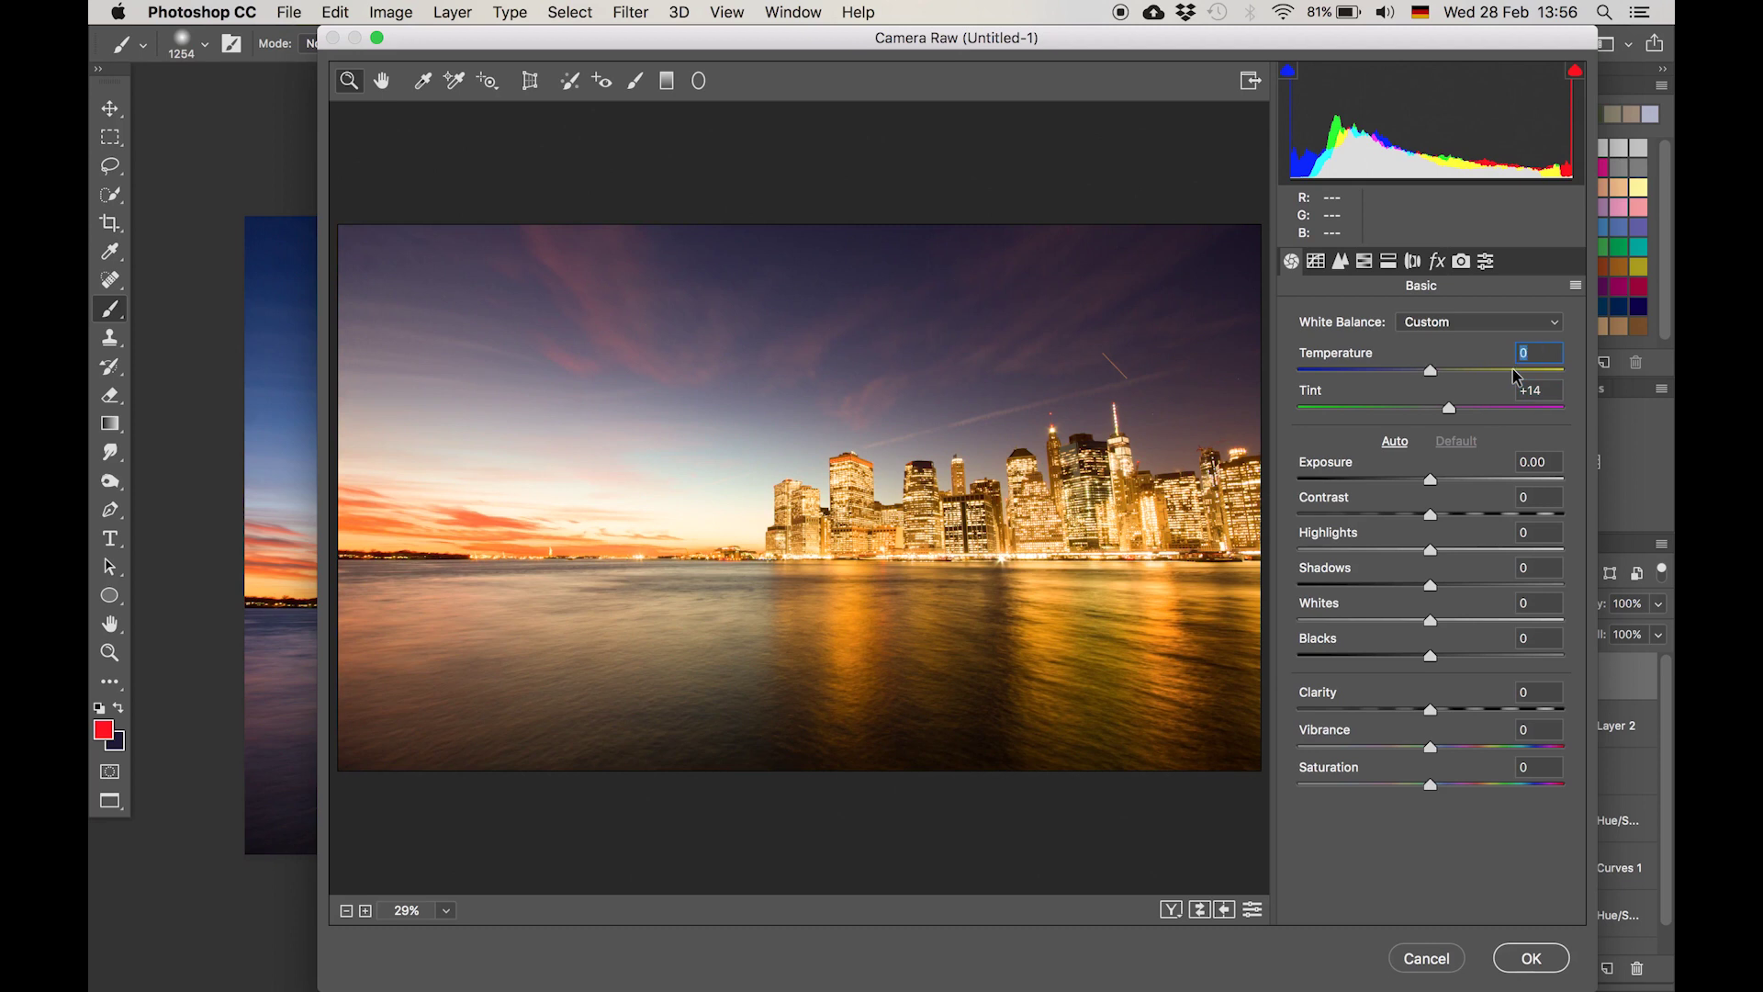
click(1432, 410)
drag(1489, 410, 1449, 416)
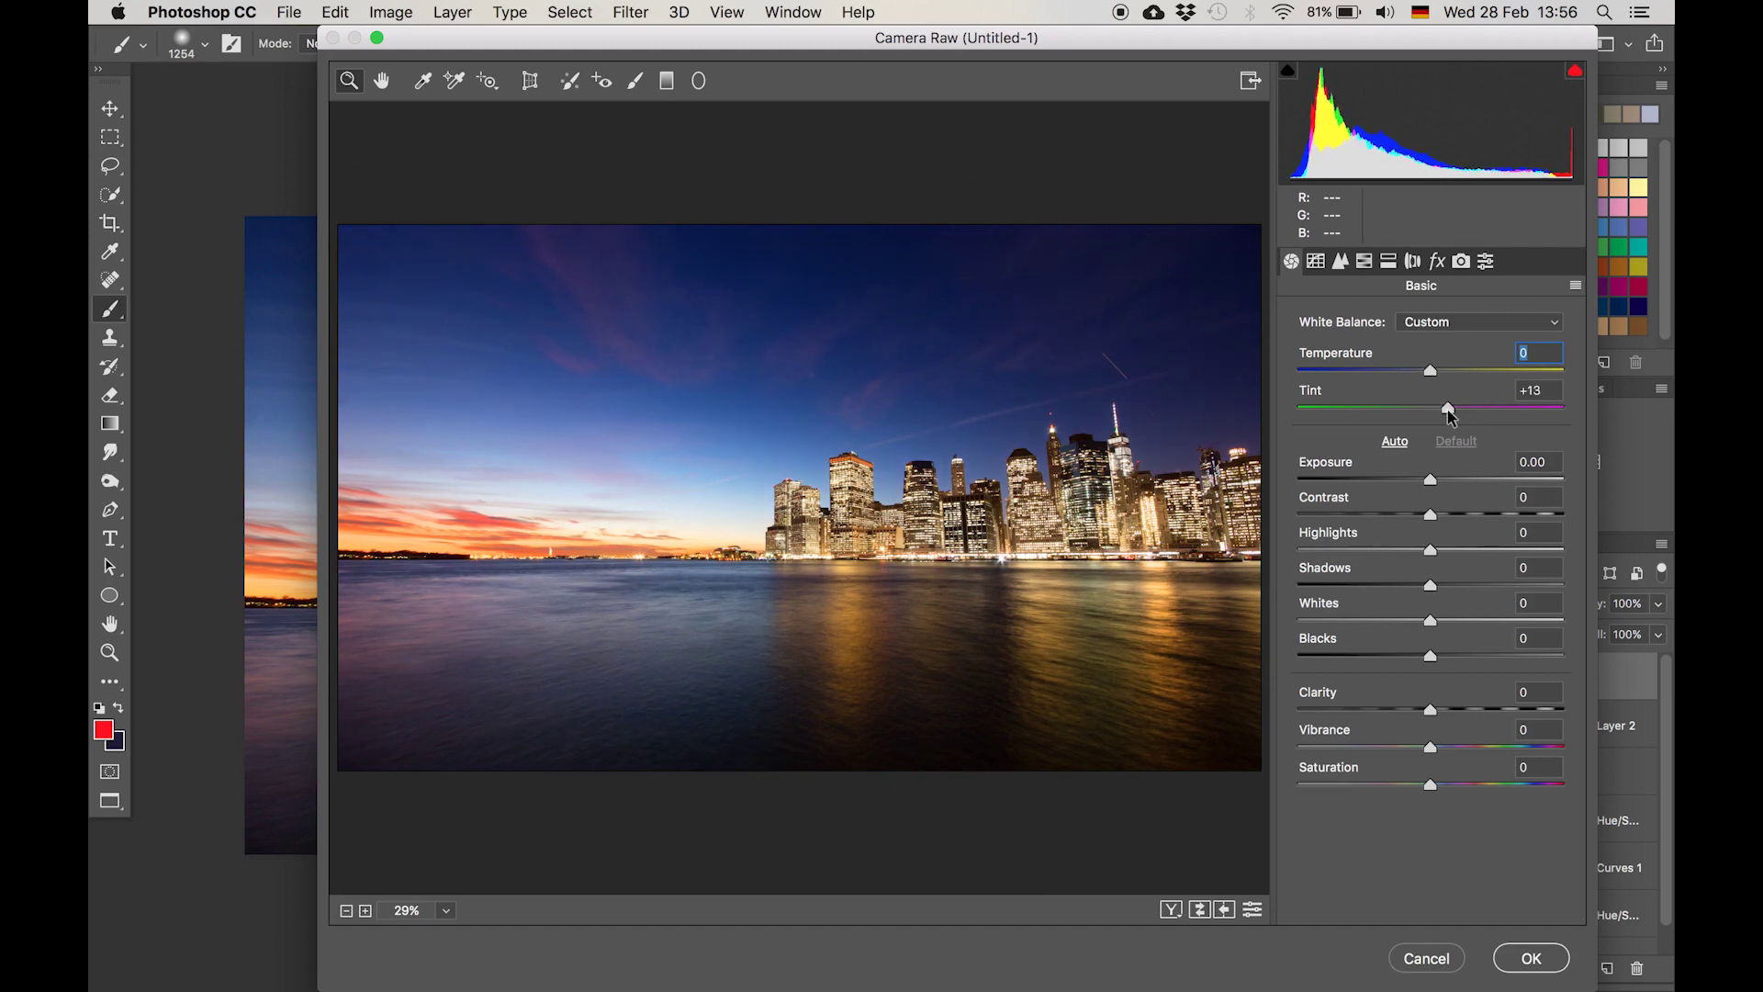
click(1530, 958)
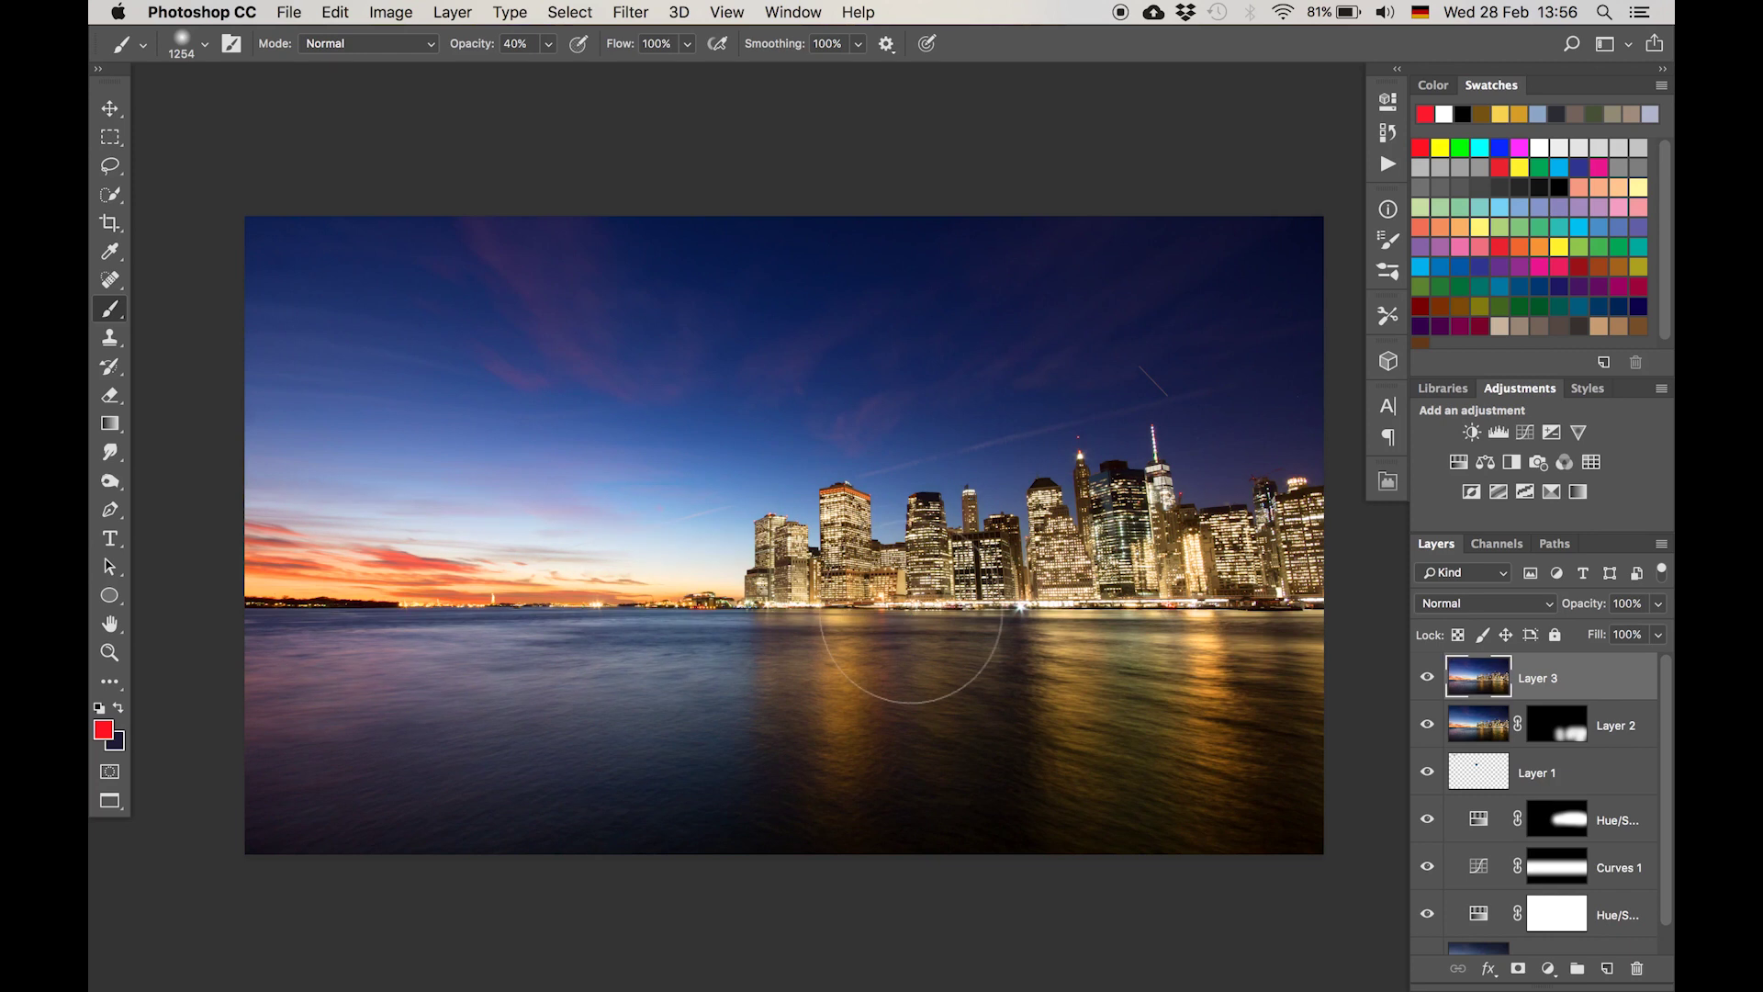
scroll(1532, 780, down, 1)
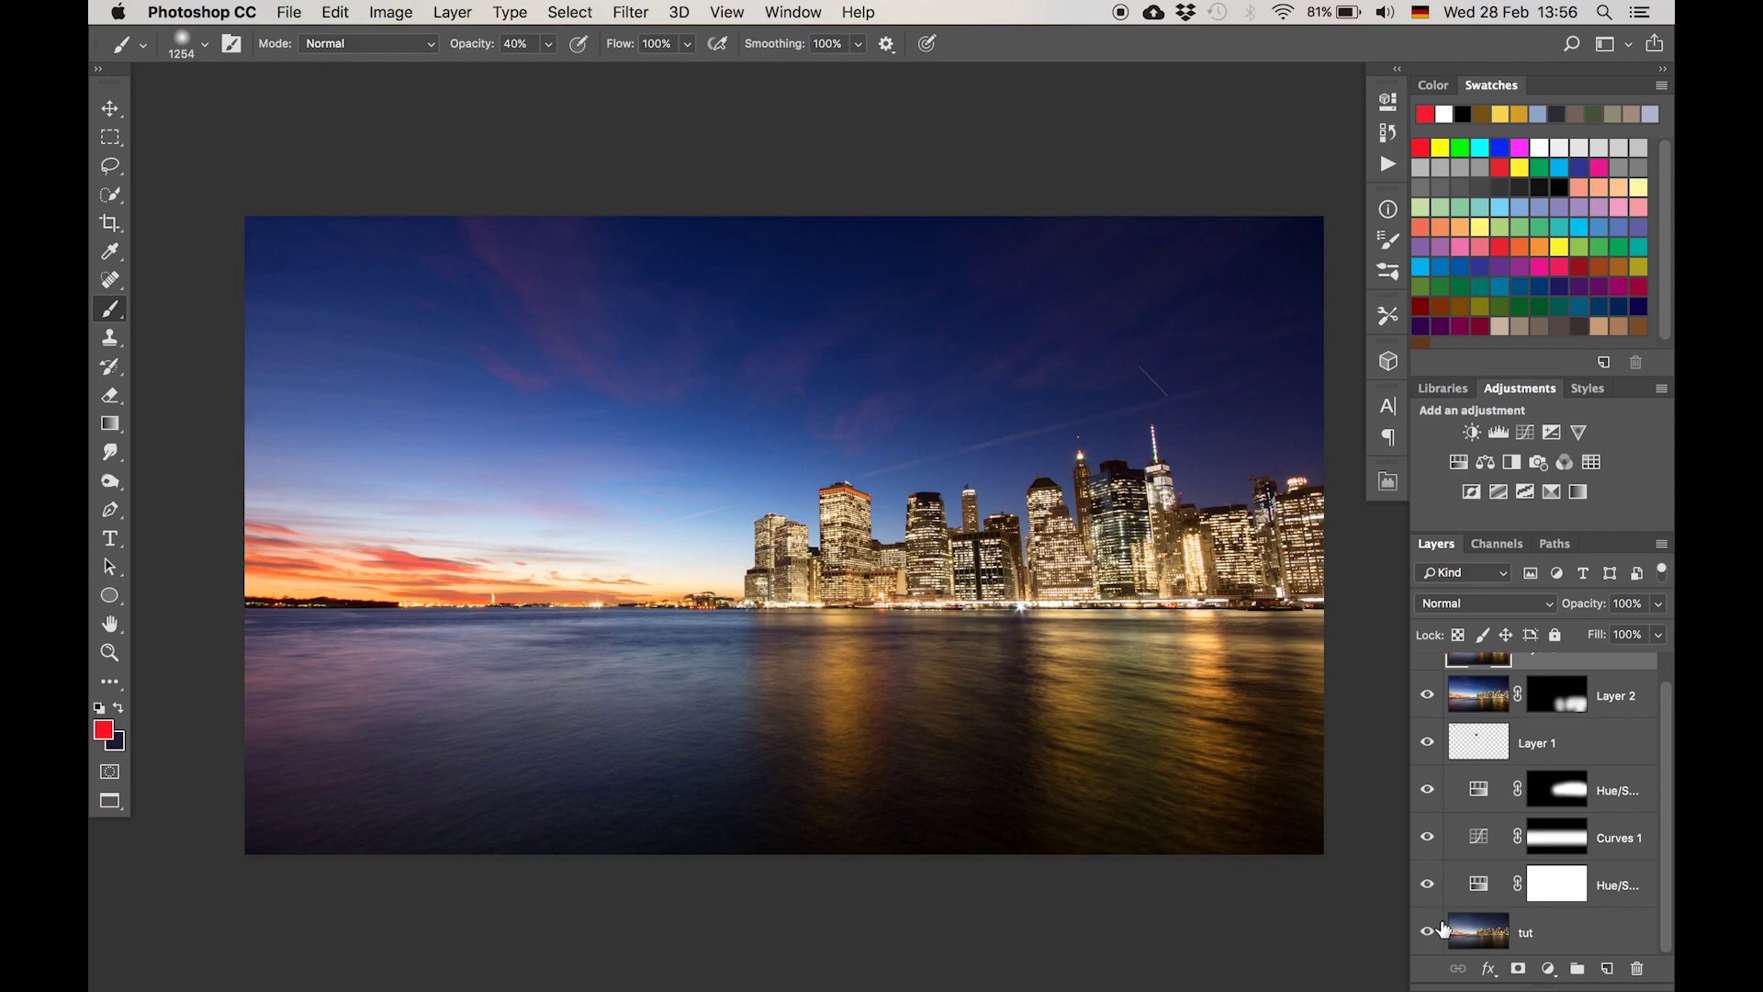
alt+click(1443, 928)
alt+click(1442, 928)
alt+click(1443, 928)
alt+click(1442, 928)
scroll(1459, 846, up, 1)
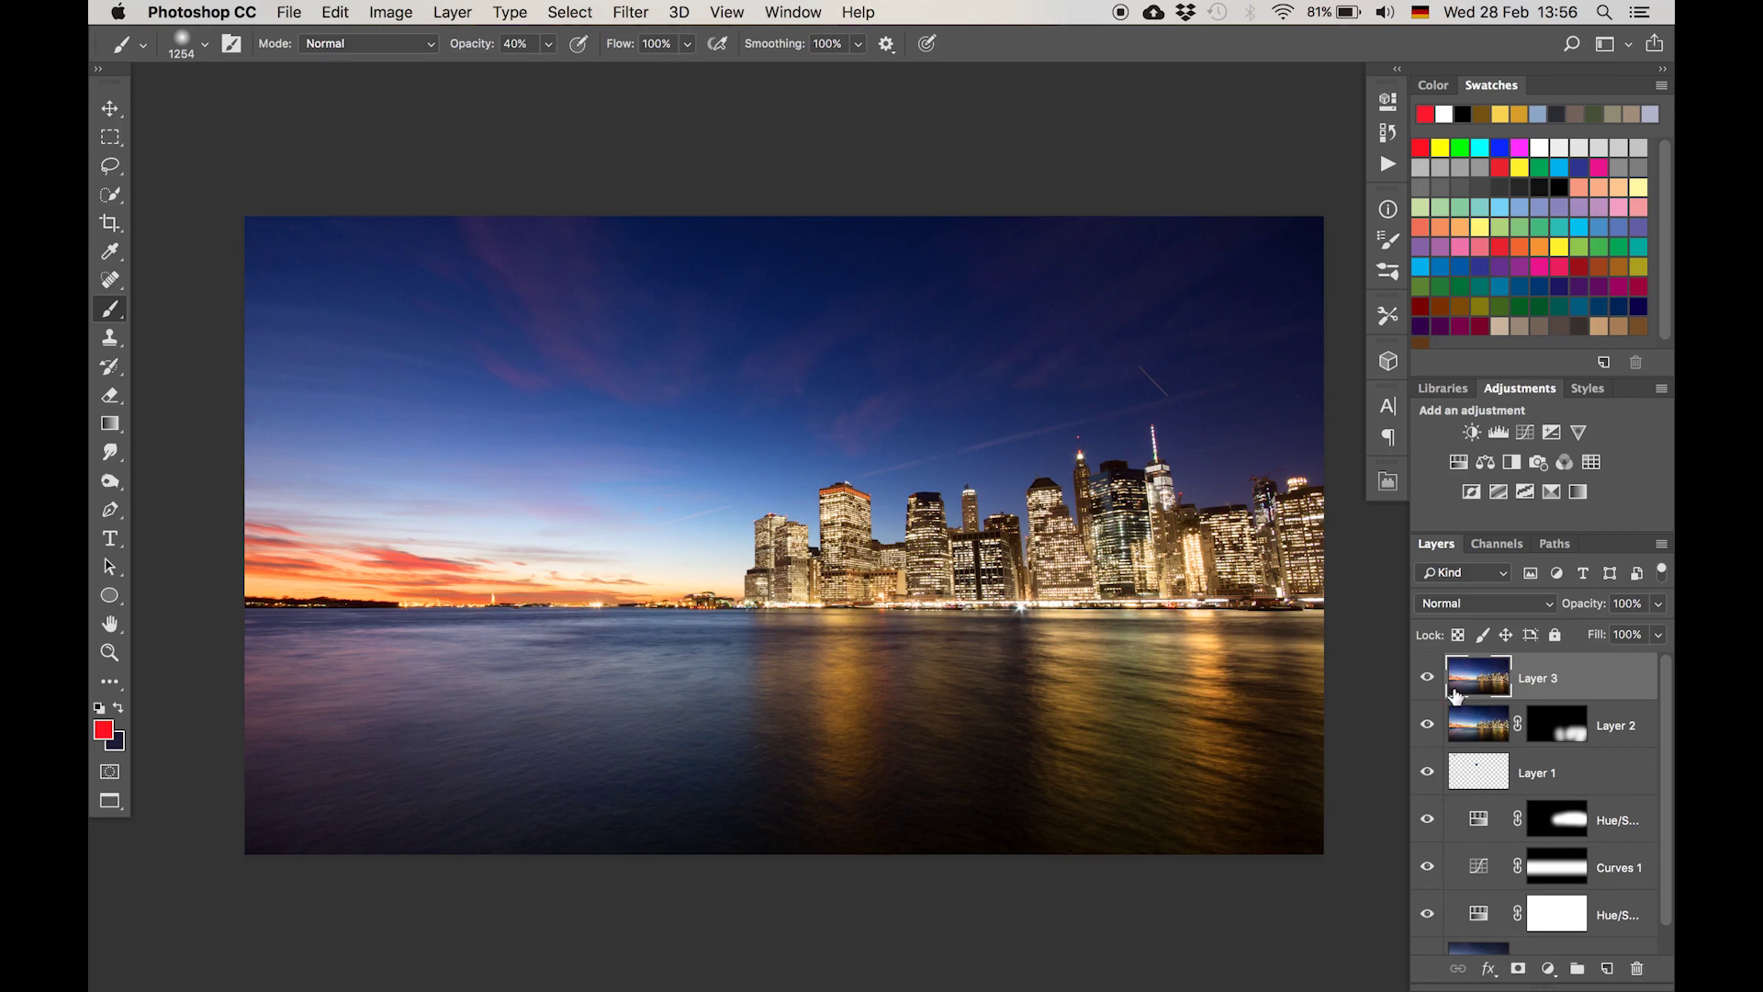
scroll(1426, 752, down, 1)
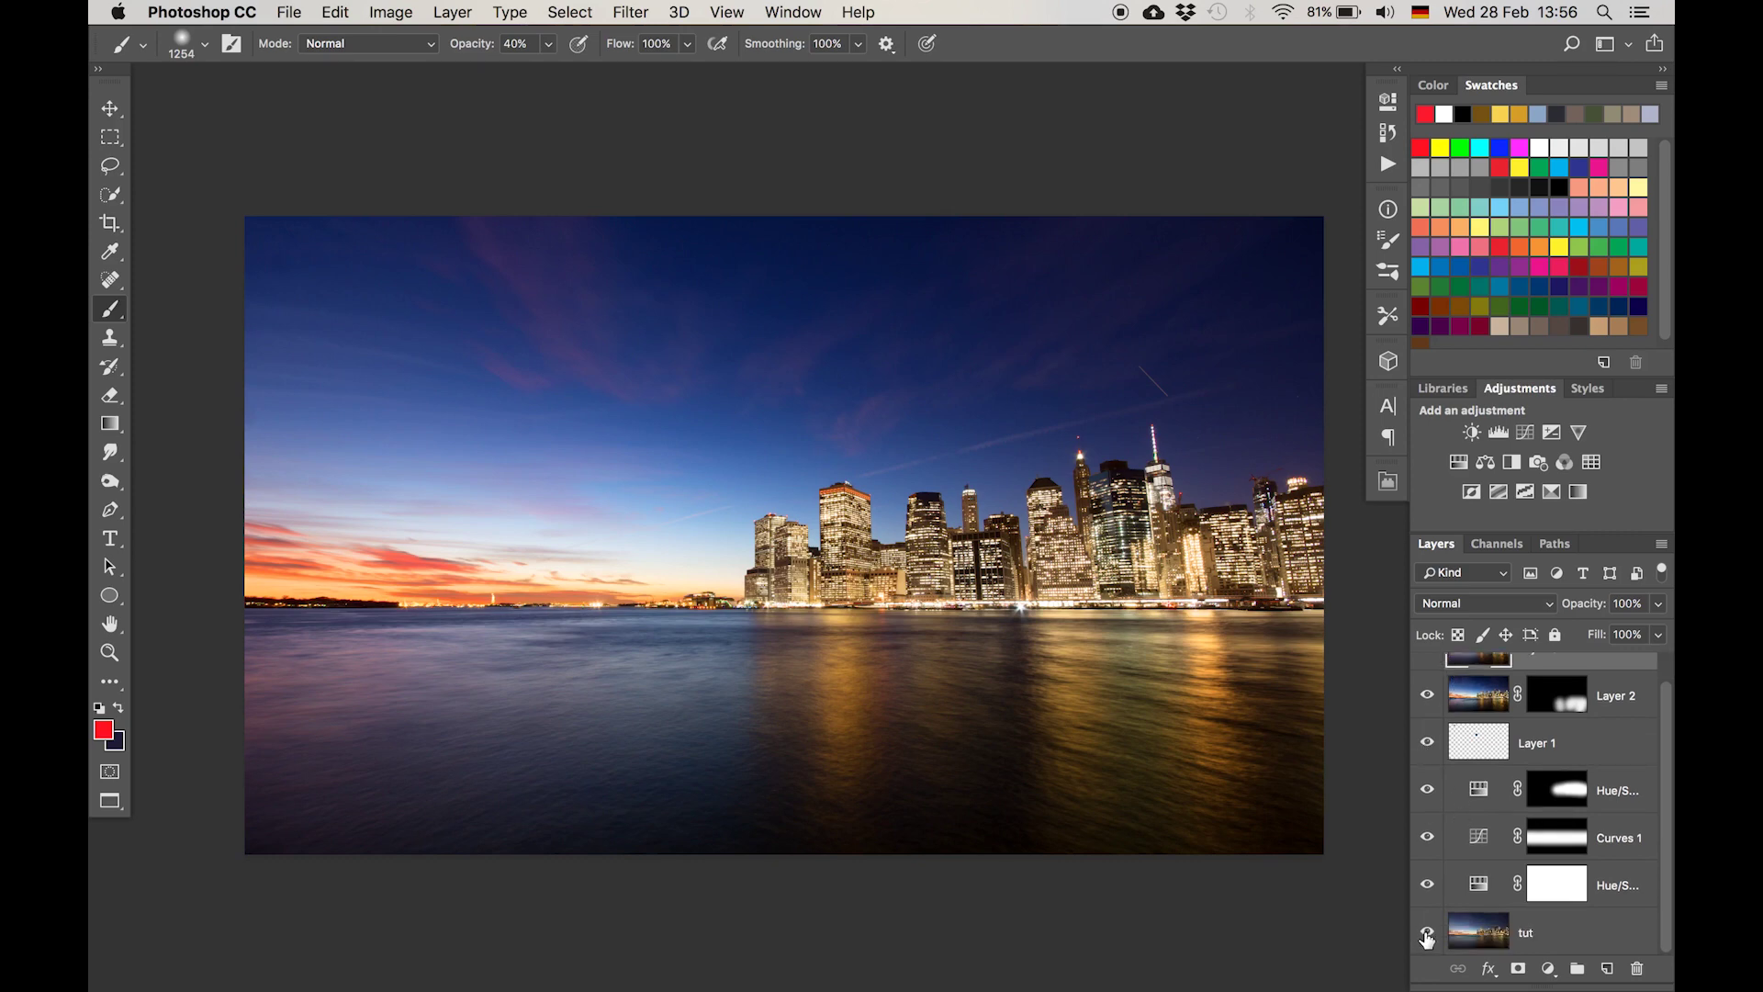
alt+click(1426, 936)
alt+click(1426, 936)
alt+click(1426, 936)
alt+click(1426, 937)
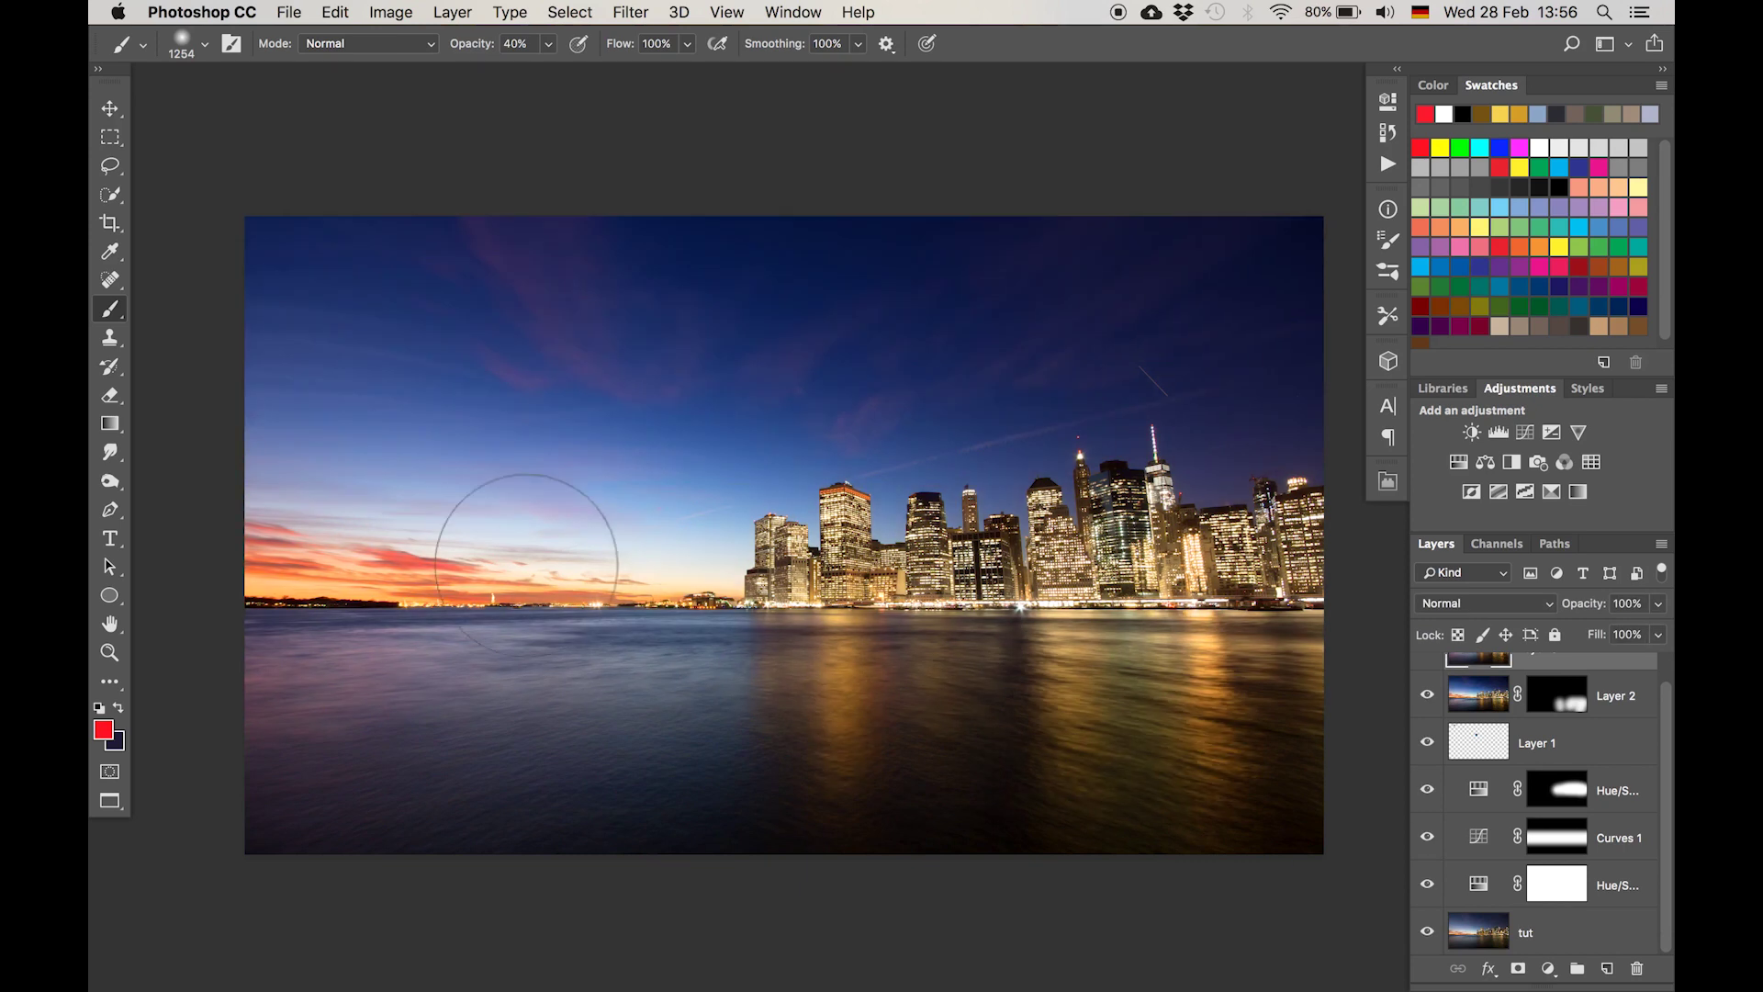